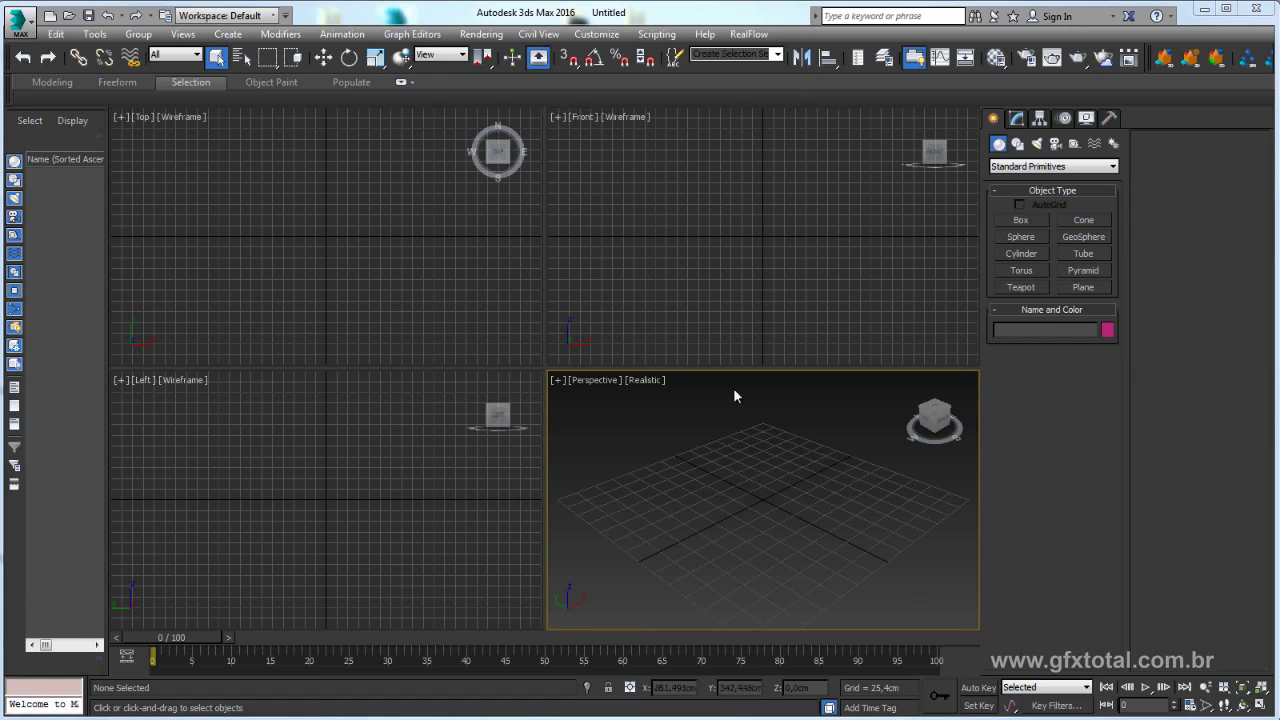
# Maximize the Perspective viewport and bring up the Splines shape tools
pyautogui.click(1260, 705)
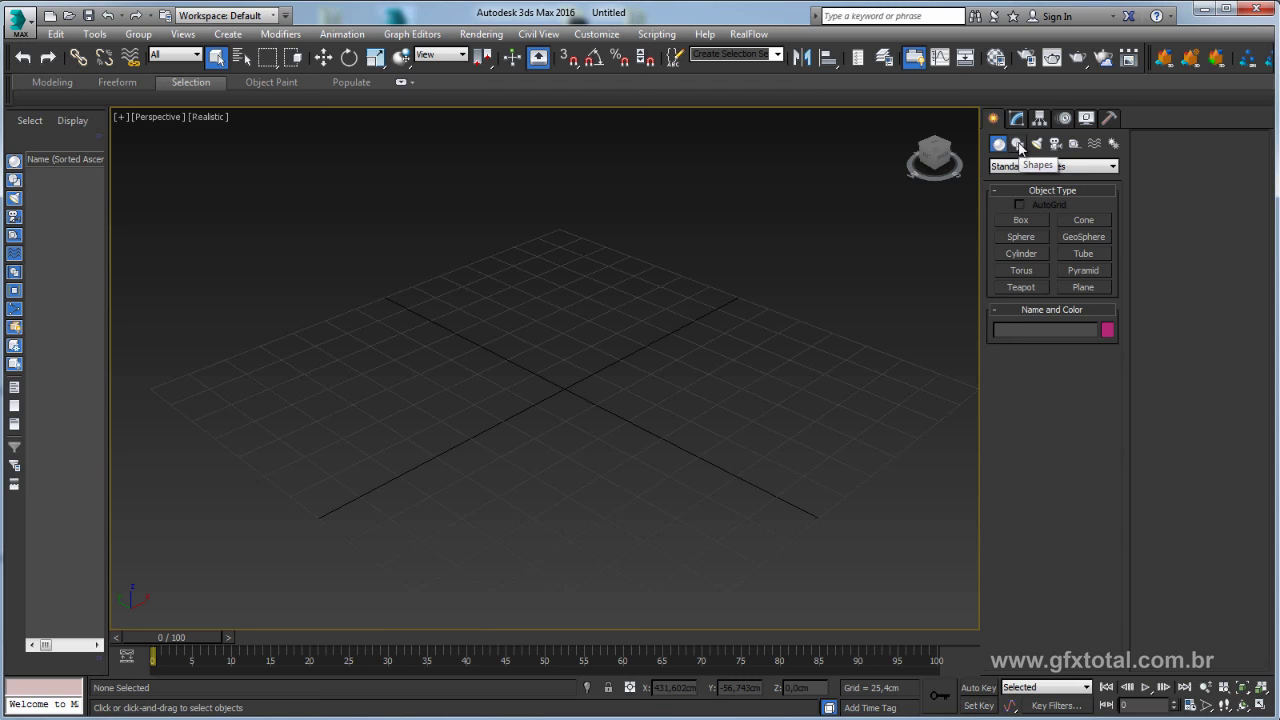
pyautogui.click(1019, 147)
pyautogui.click(1023, 167)
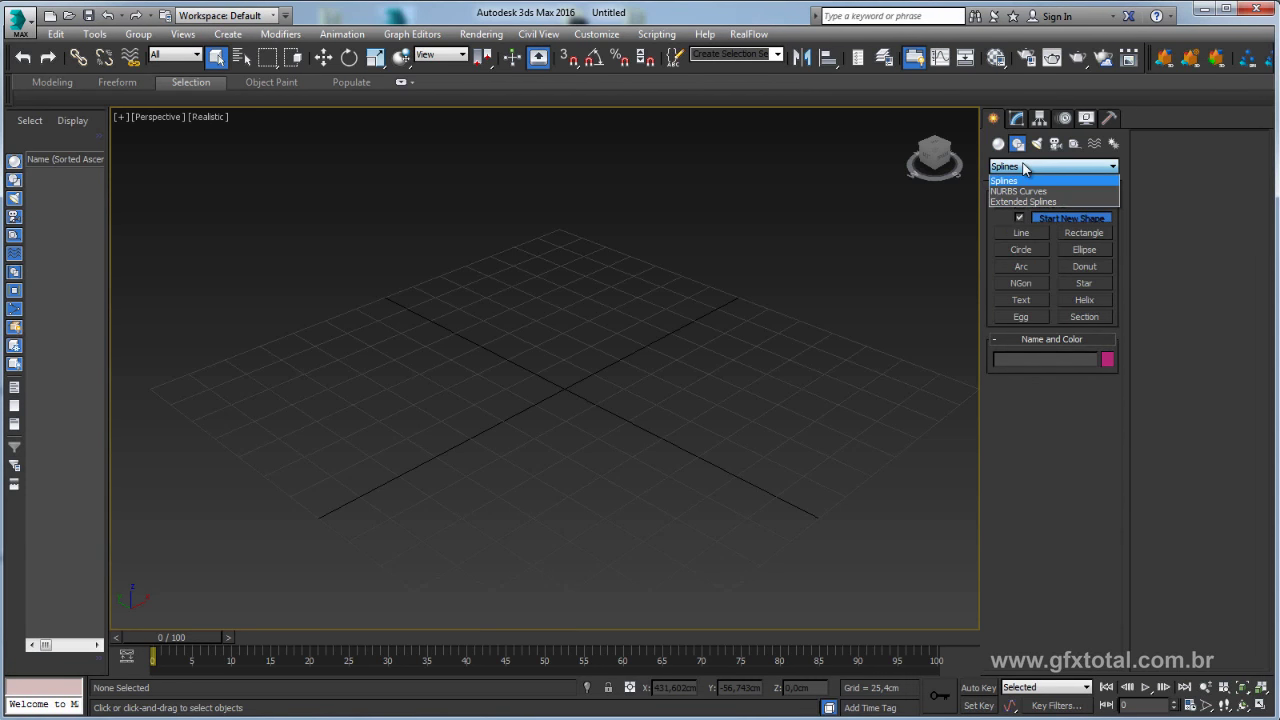
pyautogui.click(1018, 168)
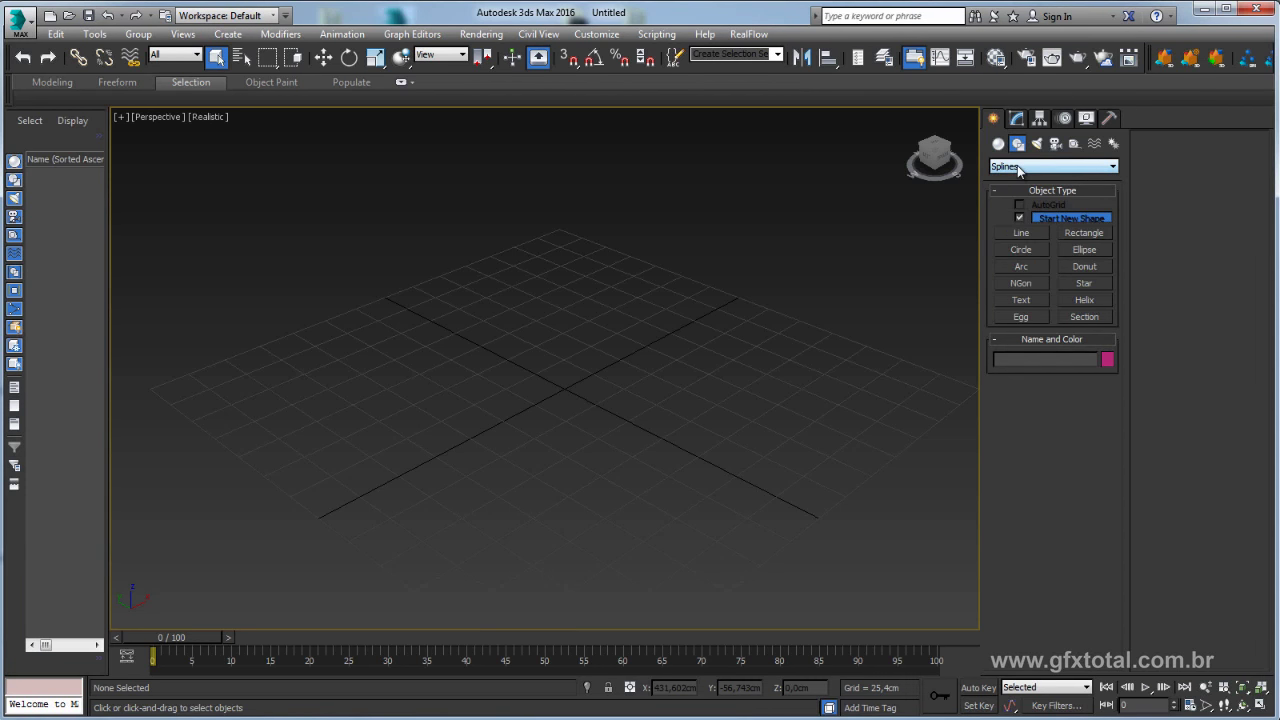
pyautogui.click(1021, 233)
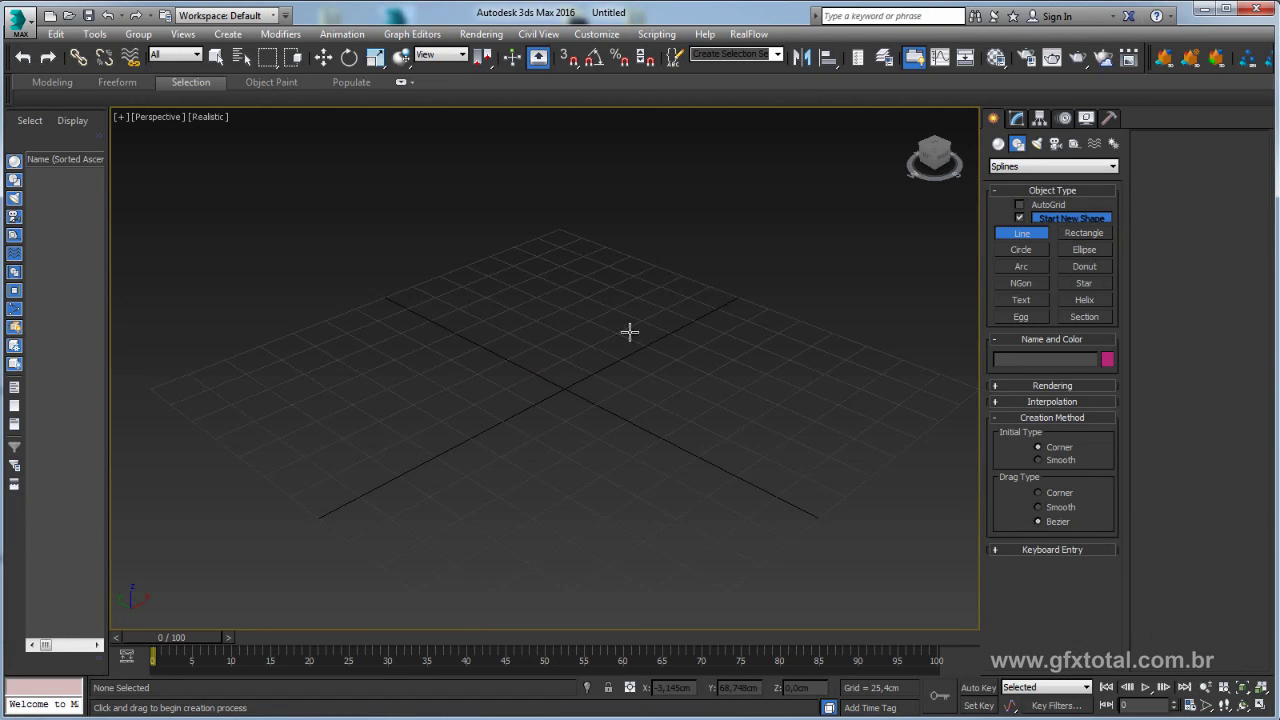
# Draw a rectangle on the grid and enlarge it
pyautogui.click(1084, 233)
pyautogui.moveTo(378, 345); pyautogui.dragTo(603, 337)
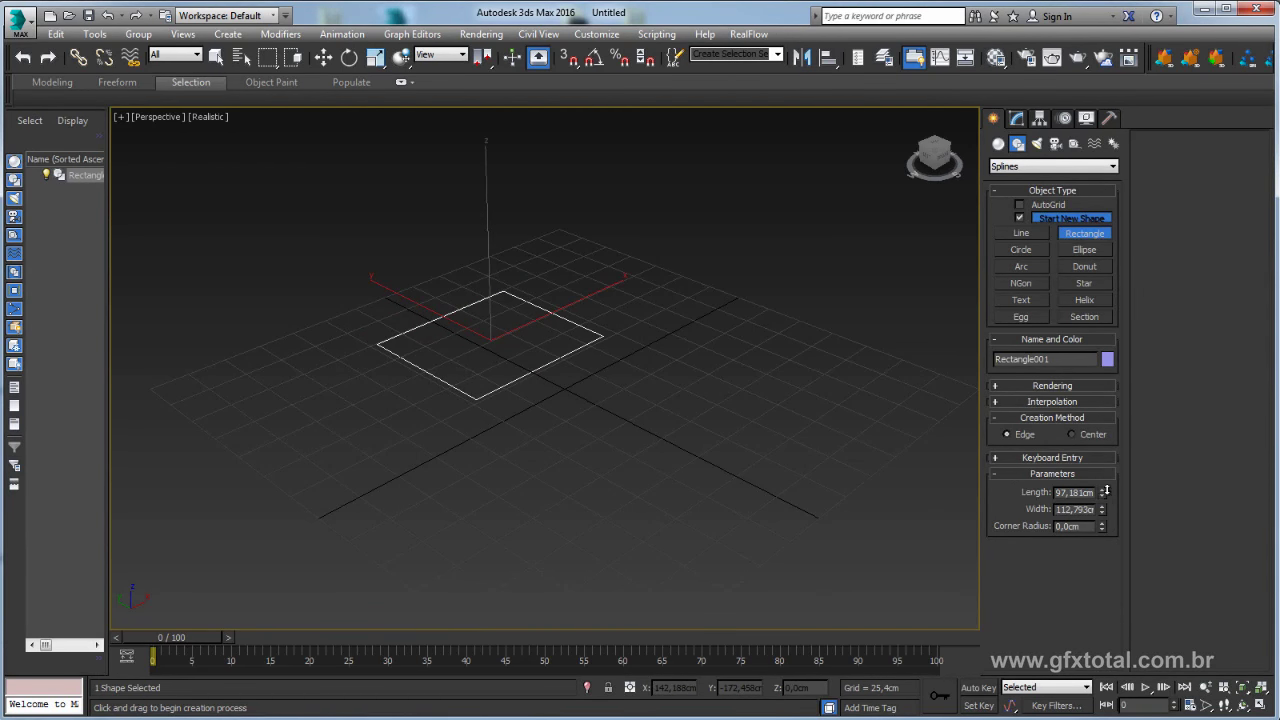
pyautogui.moveTo(1101, 492); pyautogui.dragTo(1094, 475)
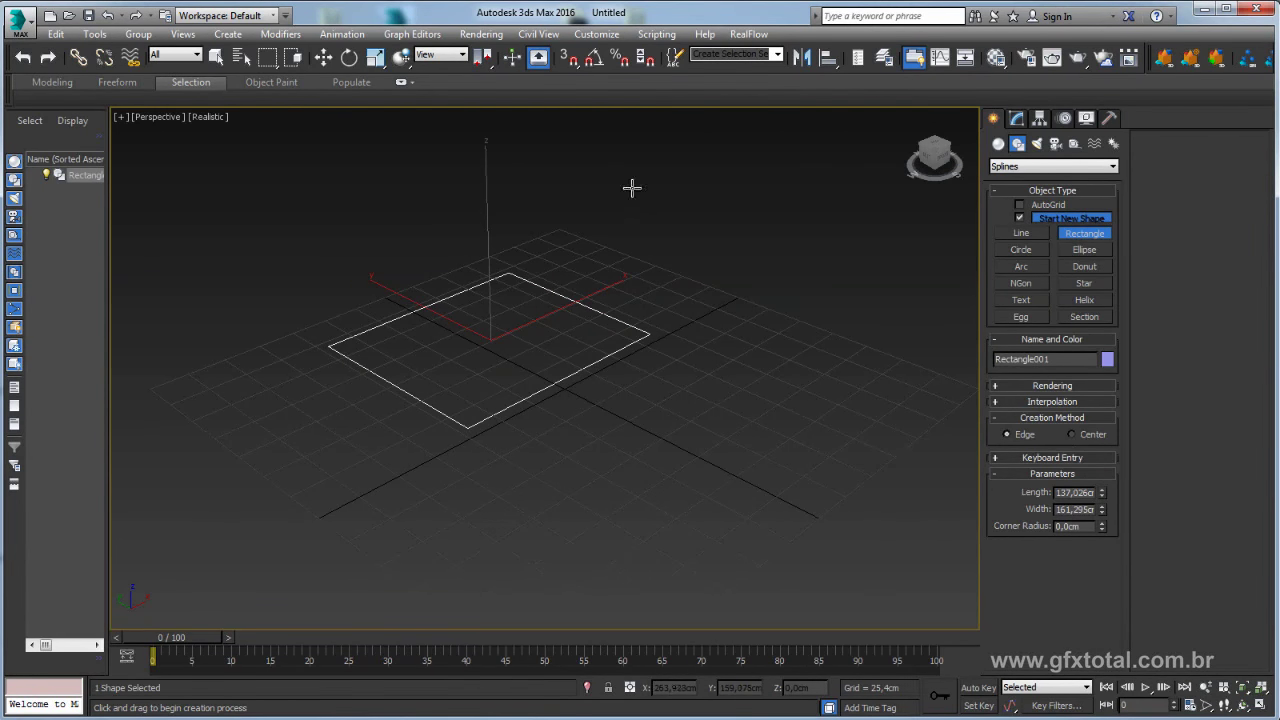
pyautogui.moveTo(623, 320); pyautogui.dragTo(705, 262, button='middle')
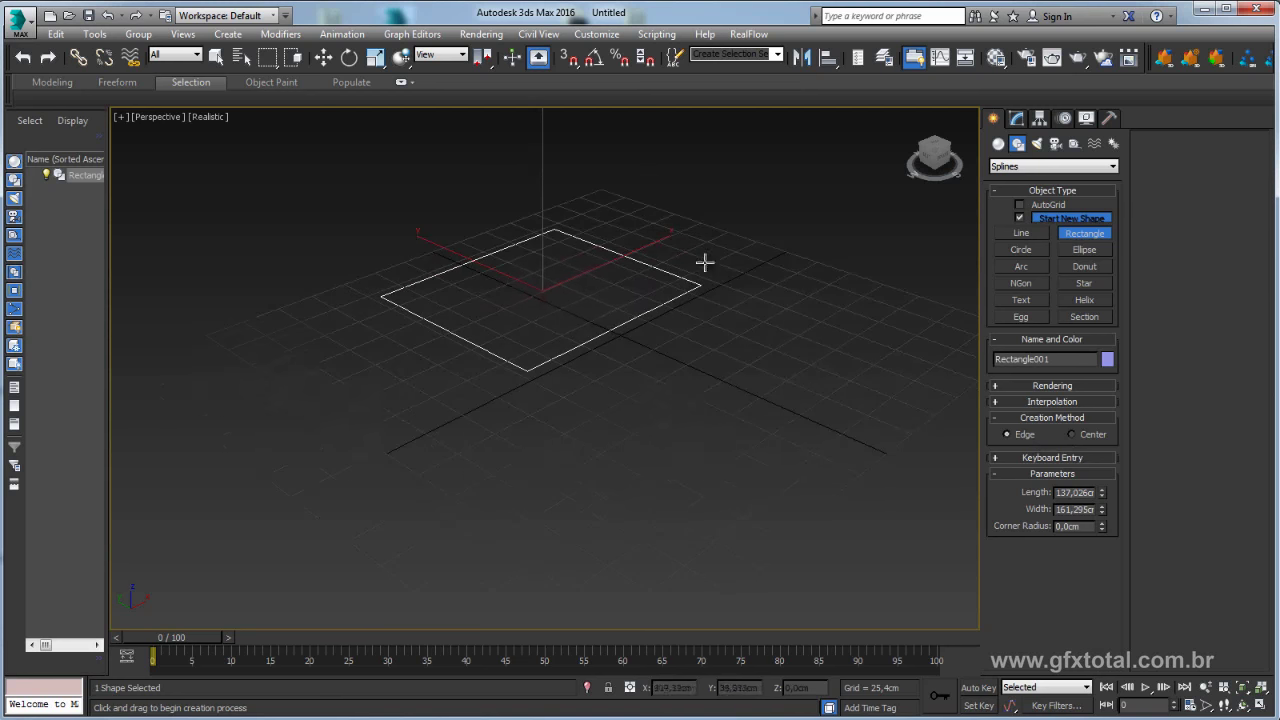
# Draw a circle right of the rectangle and an ellipse below the circle
pyautogui.click(1020, 249)
pyautogui.moveTo(776, 262); pyautogui.dragTo(848, 262)
pyautogui.rightClick(926, 300)
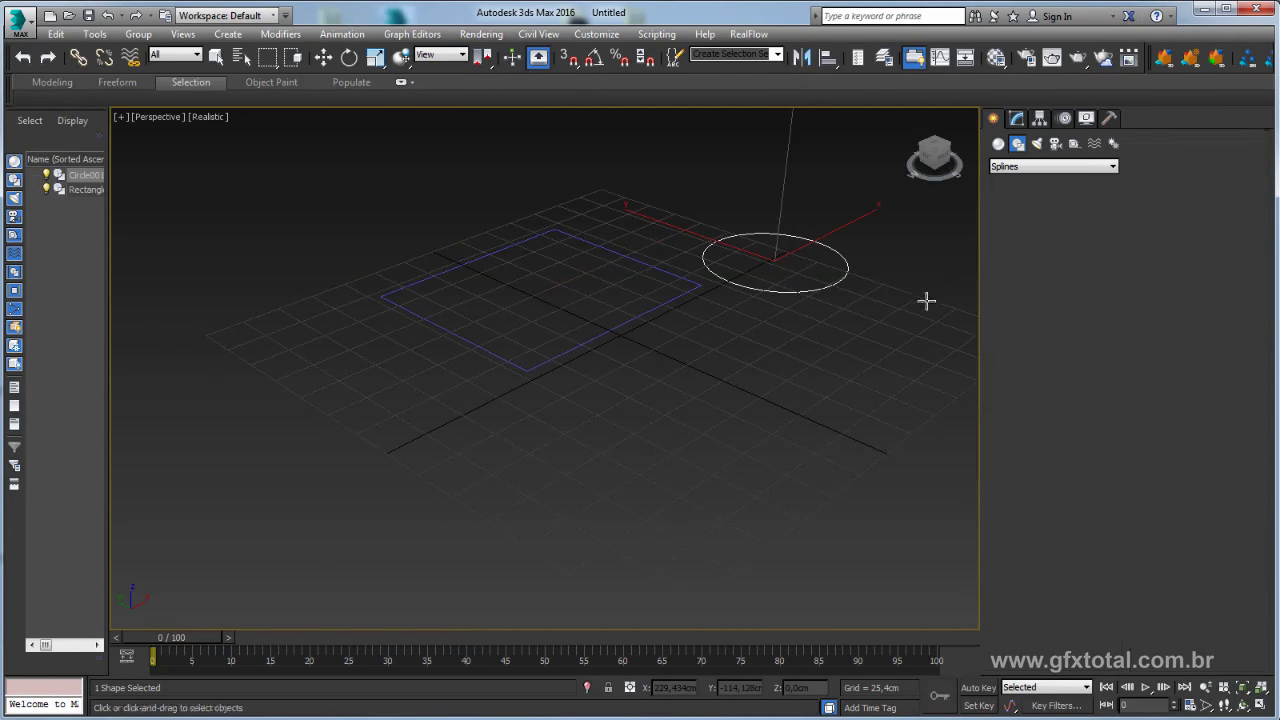
pyautogui.moveTo(777, 346)
pyautogui.mouseDown()
pyautogui.moveTo(751, 487)
pyautogui.moveTo(895, 434)
pyautogui.mouseUp()
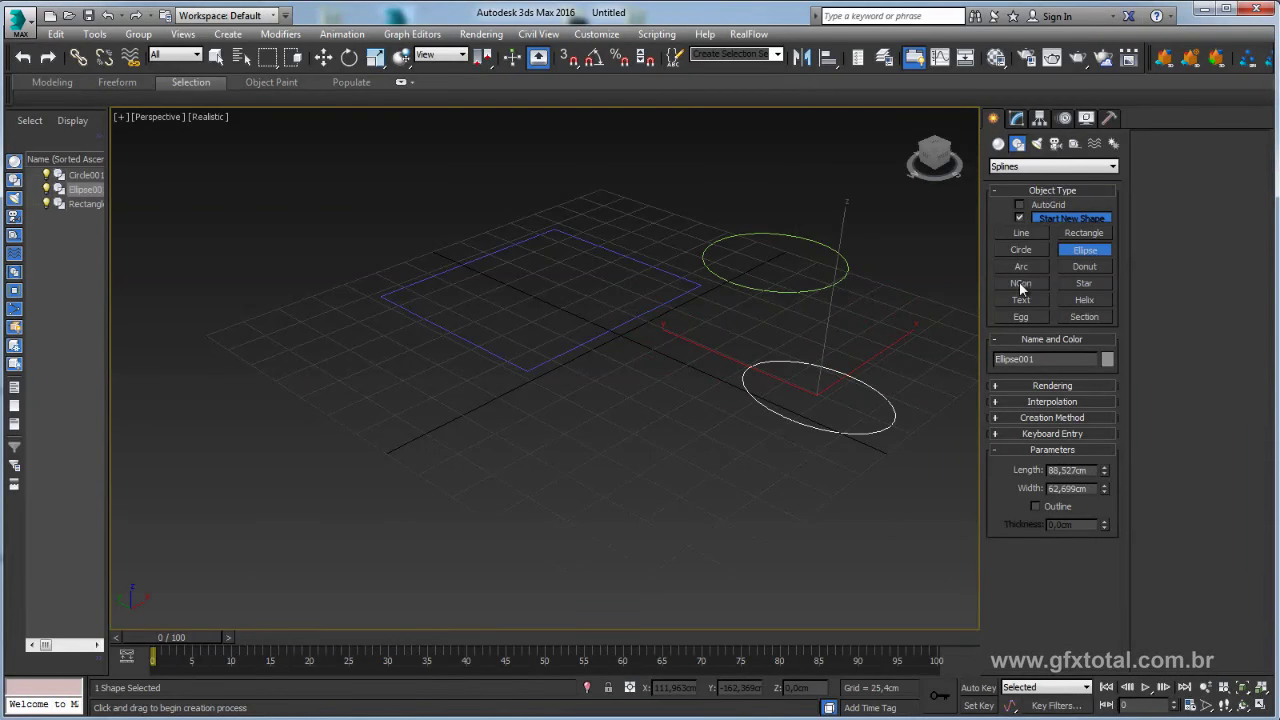
# Draw an arc in front of the rectangle
pyautogui.click(1021, 266)
pyautogui.moveTo(543, 526); pyautogui.dragTo(679, 436)
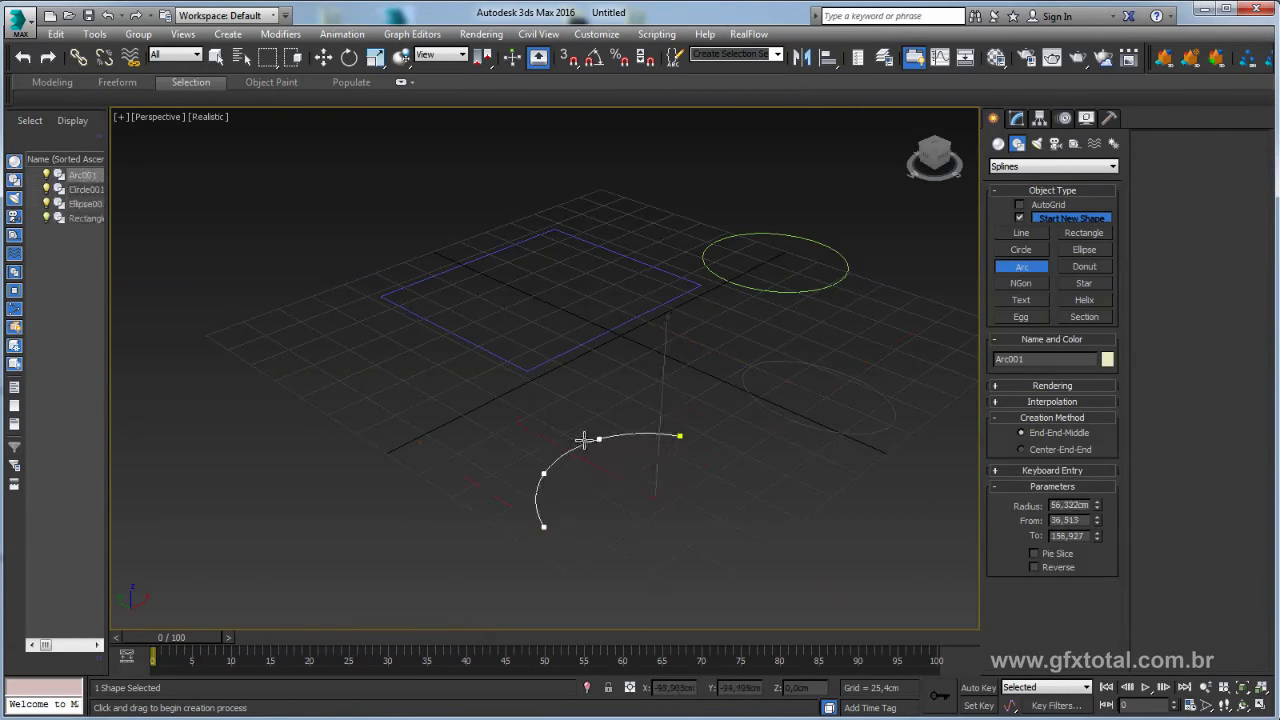
pyautogui.click(534, 434)
# Try the Donut and Star tools, then exit drawing back to selection
pyautogui.click(1084, 266)
pyautogui.click(1031, 284)
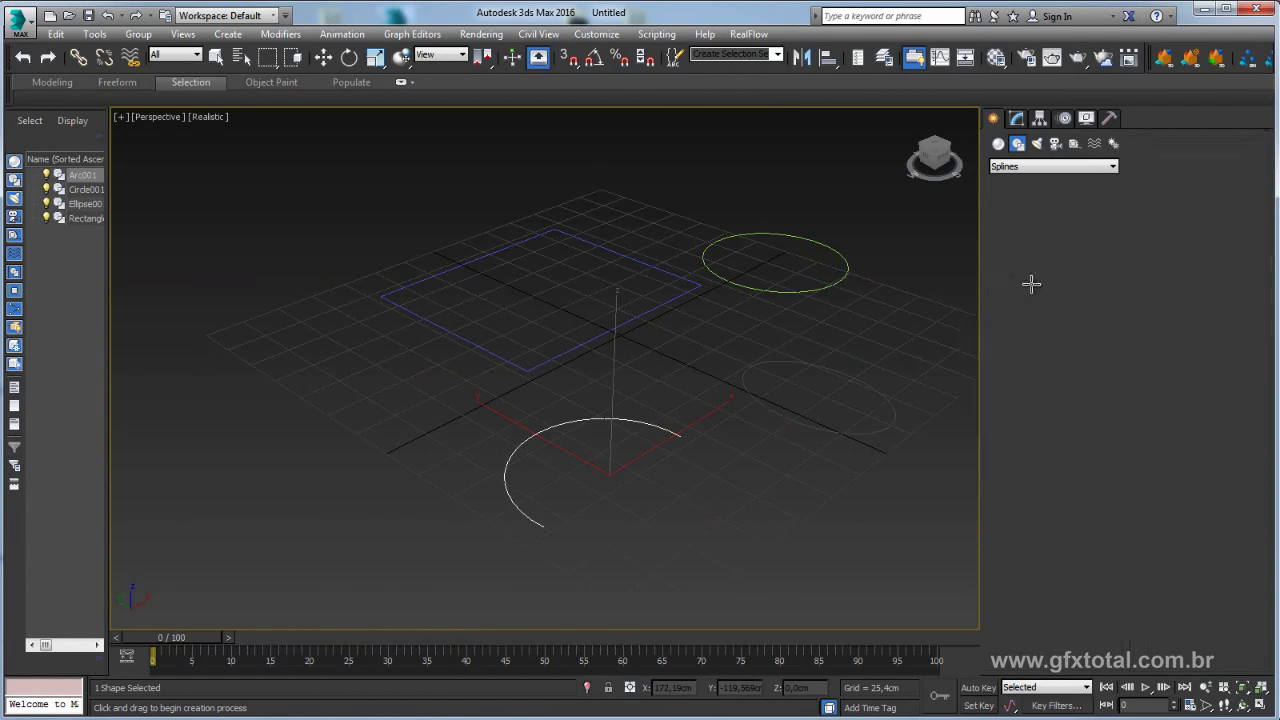
pyautogui.click(1085, 283)
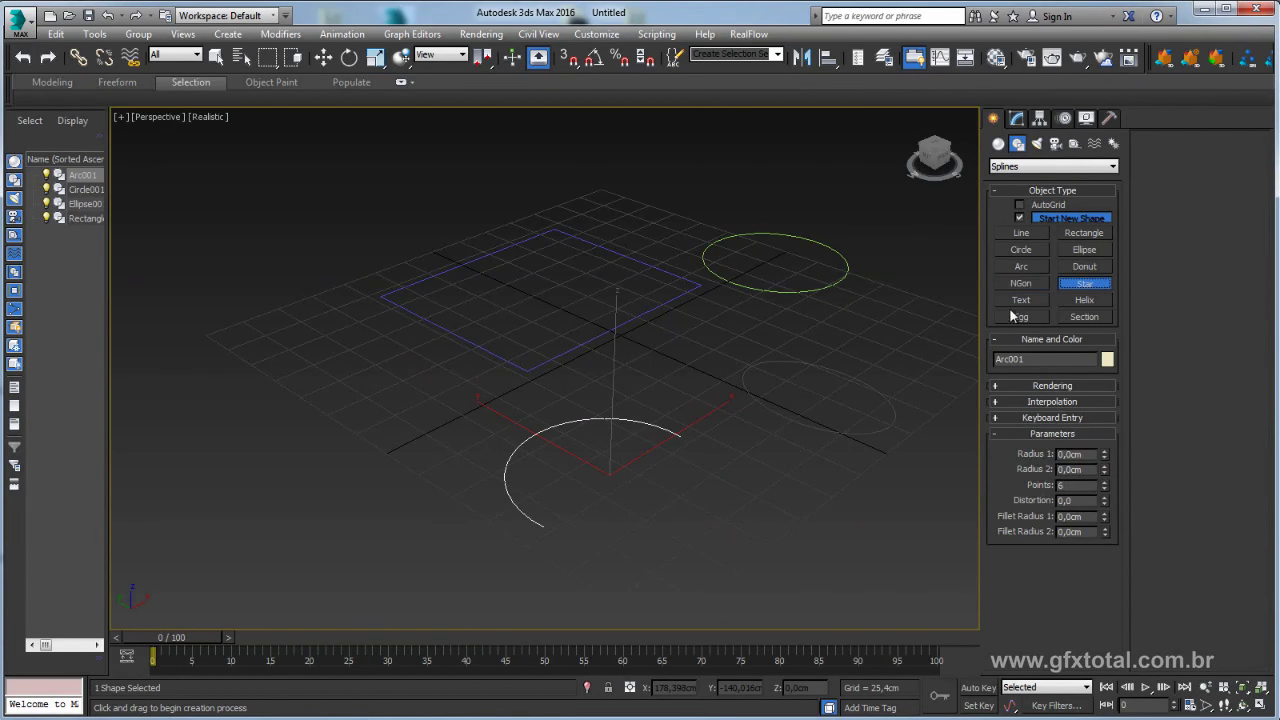
pyautogui.scroll(-2, 603, 414)
pyautogui.scroll(-3, 378, 327)
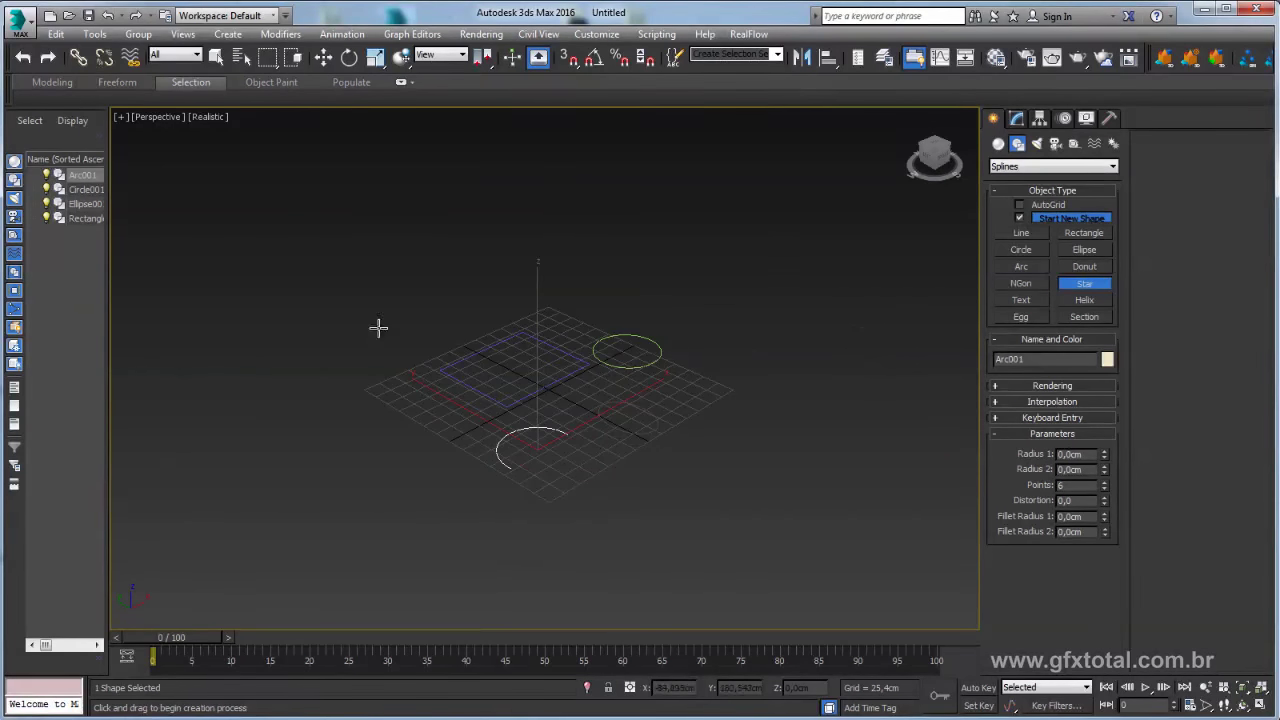
pyautogui.scroll(2, 571, 360)
pyautogui.scroll(2, 600, 340)
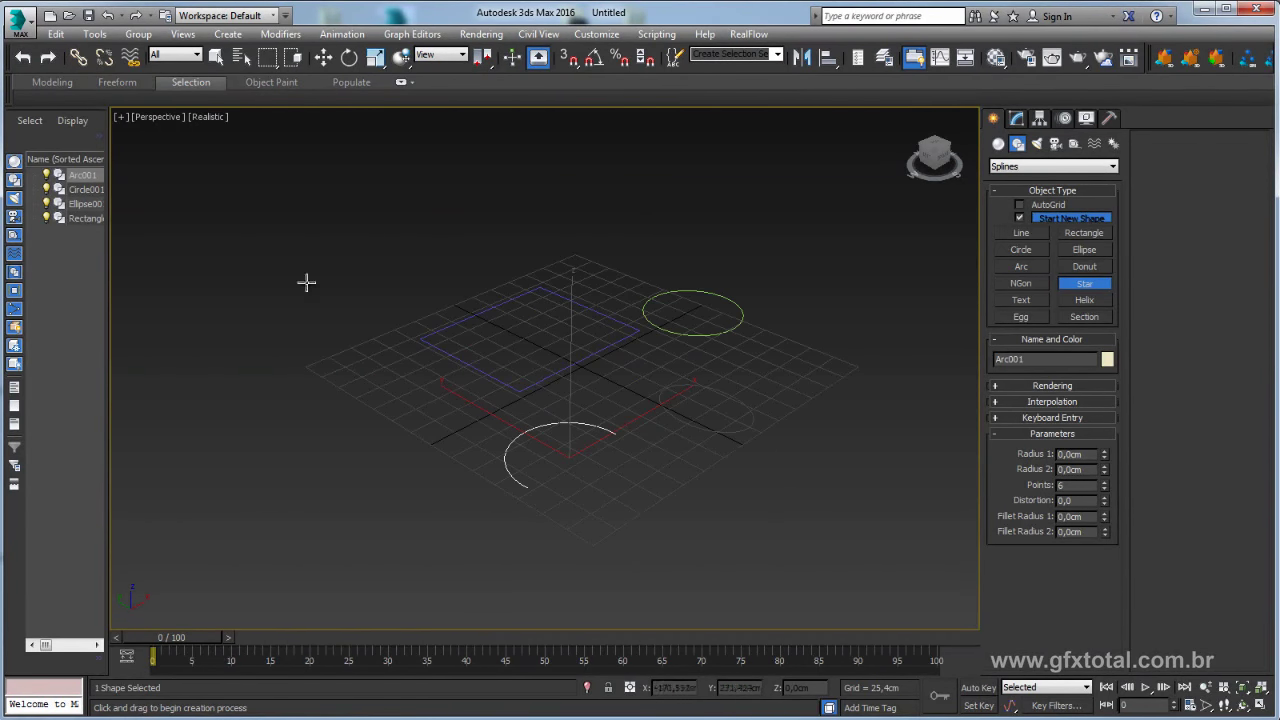
pyautogui.rightClick(618, 371)
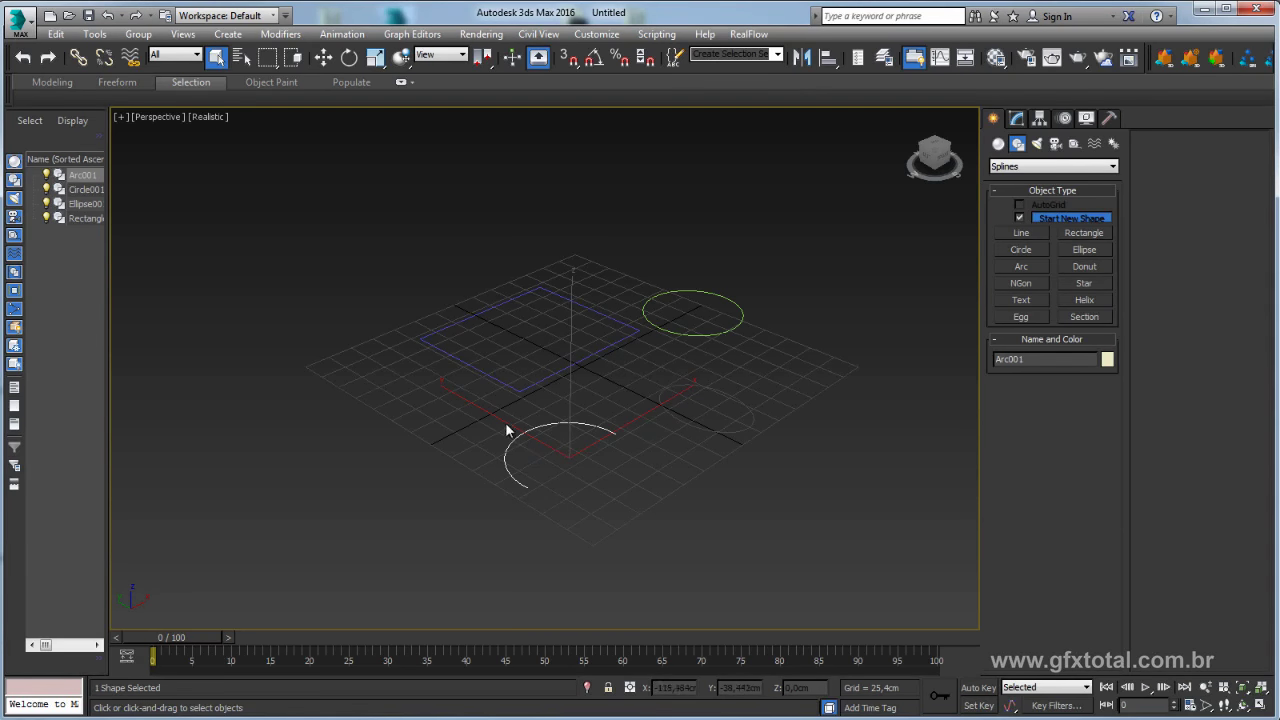
# Set the arc's Radius to 59.015cm, From to 360 and To to 138.093
pyautogui.scroll(2, 506, 430)
pyautogui.scroll(1, 540, 405)
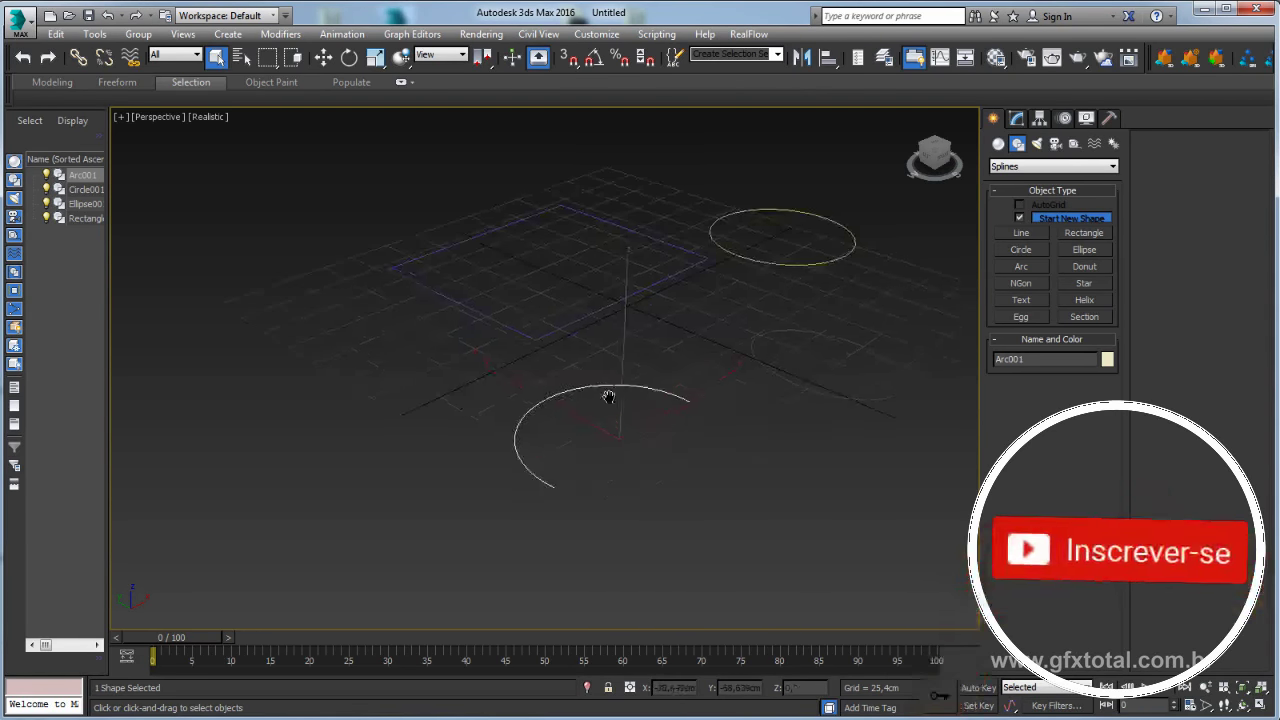
pyautogui.moveTo(608, 400); pyautogui.dragTo(505, 423, button='middle')
pyautogui.click(1017, 119)
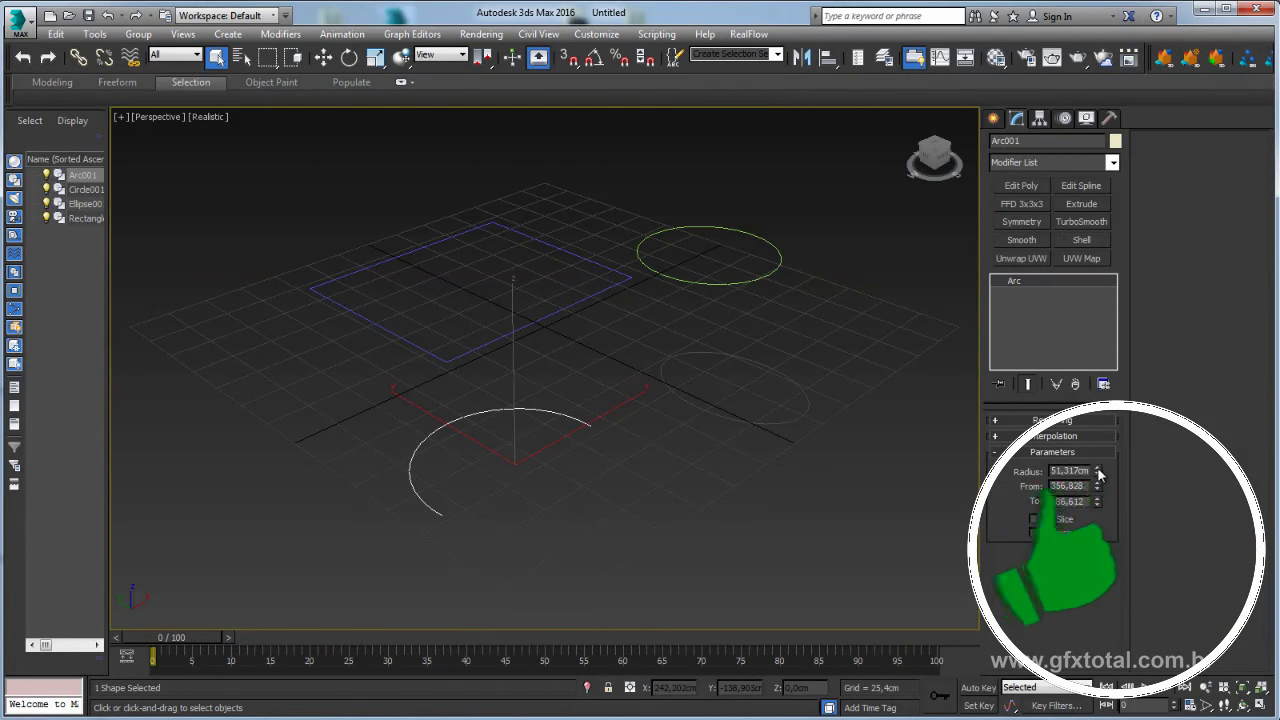
pyautogui.moveTo(1096, 471)
pyautogui.mouseDown()
pyautogui.moveTo(1096, 430)
pyautogui.moveTo(1100, 489)
pyautogui.moveTo(1091, 431)
pyautogui.mouseUp()
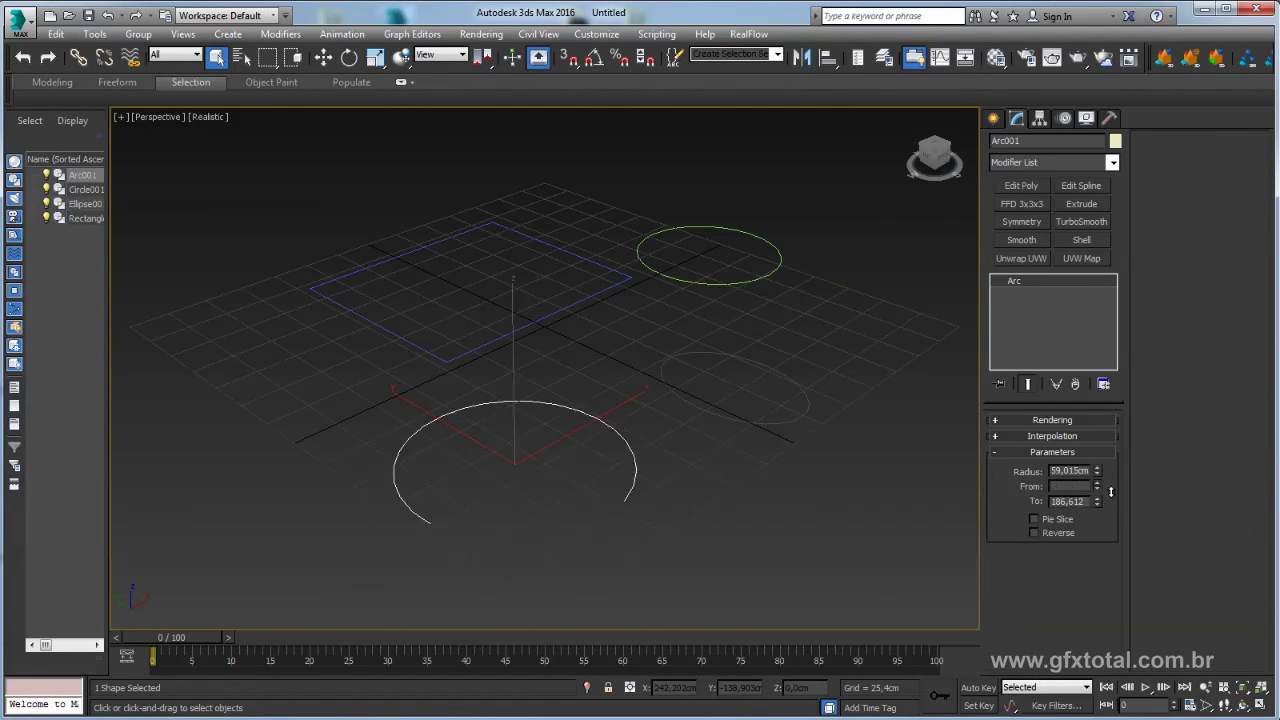
pyautogui.moveTo(1097, 501); pyautogui.dragTo(1106, 517)
pyautogui.moveTo(630, 446); pyautogui.dragTo(716, 428, button='middle')
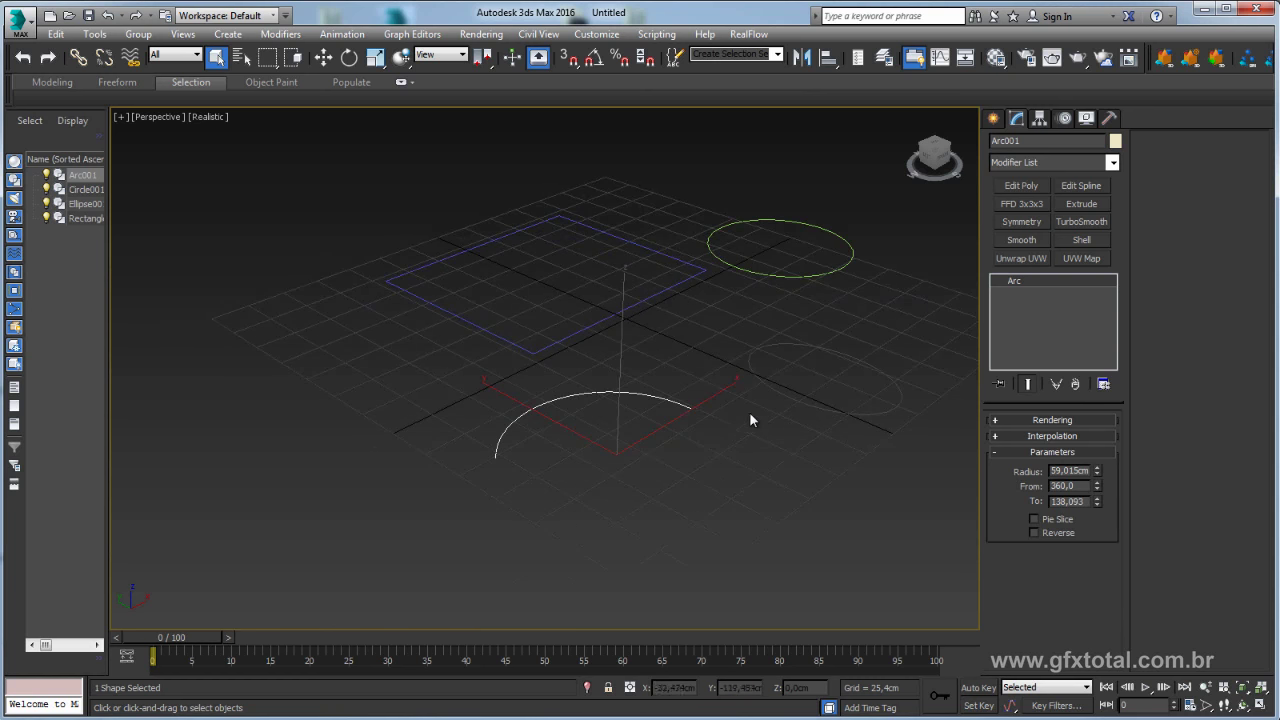
pyautogui.rightClick(615, 408)
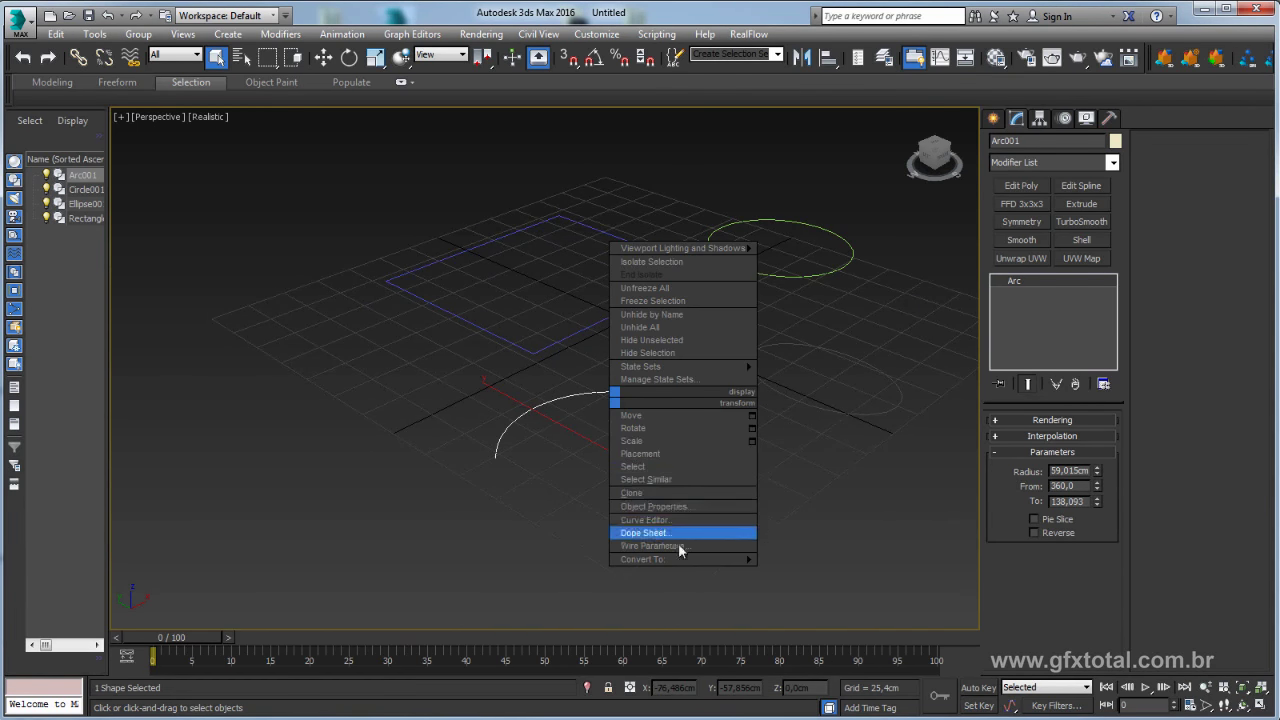
pyautogui.moveTo(680, 559)
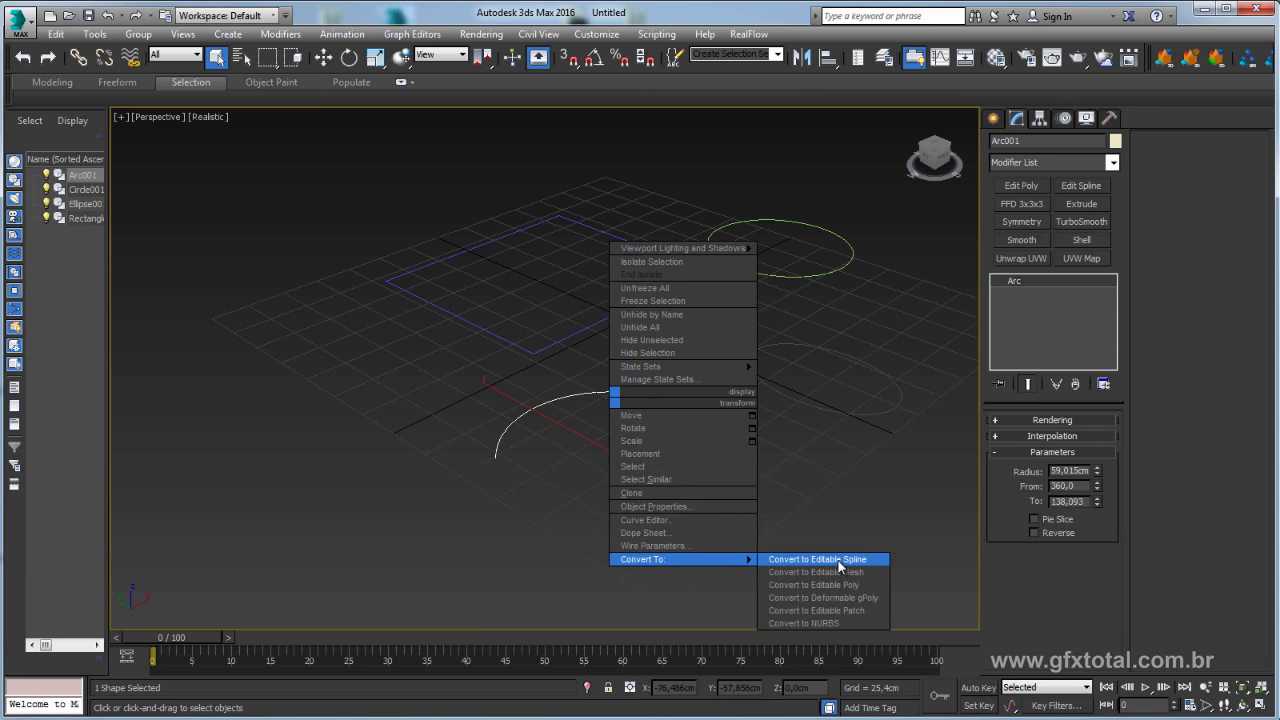
# Convert the arc to an Editable Spline and select its right end vertex
pyautogui.click(838, 563)
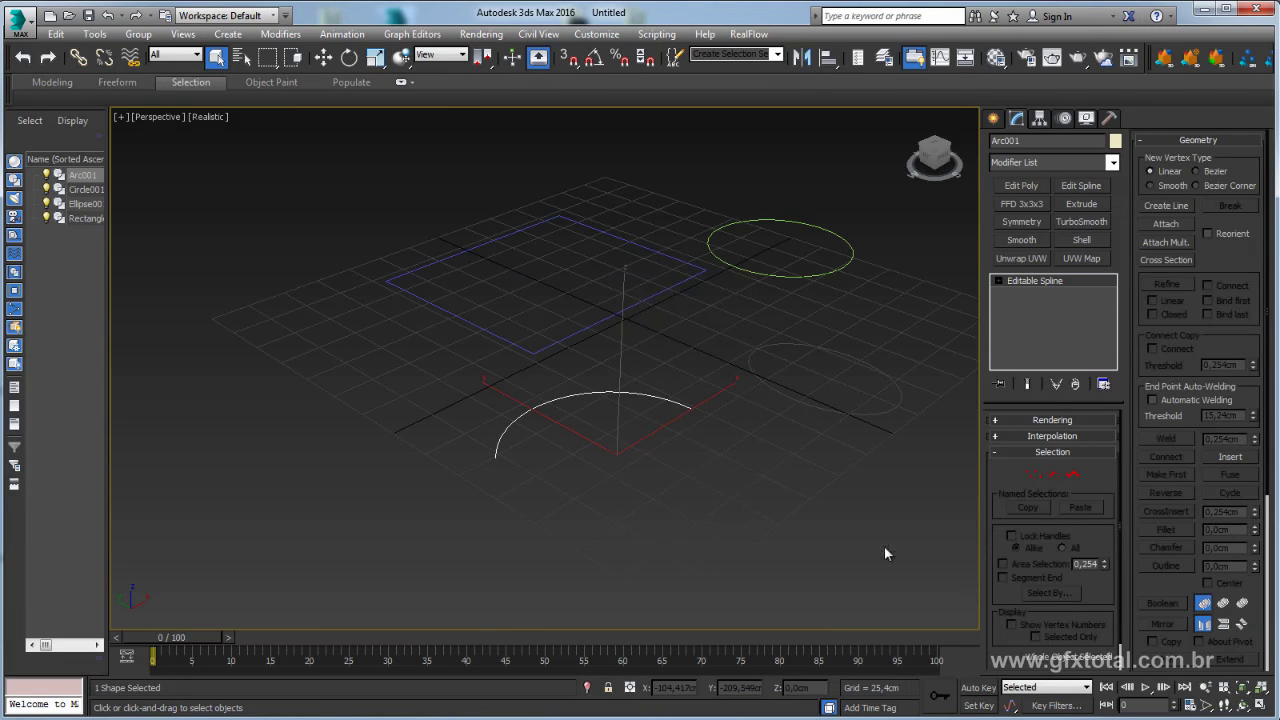
pyautogui.click(1032, 476)
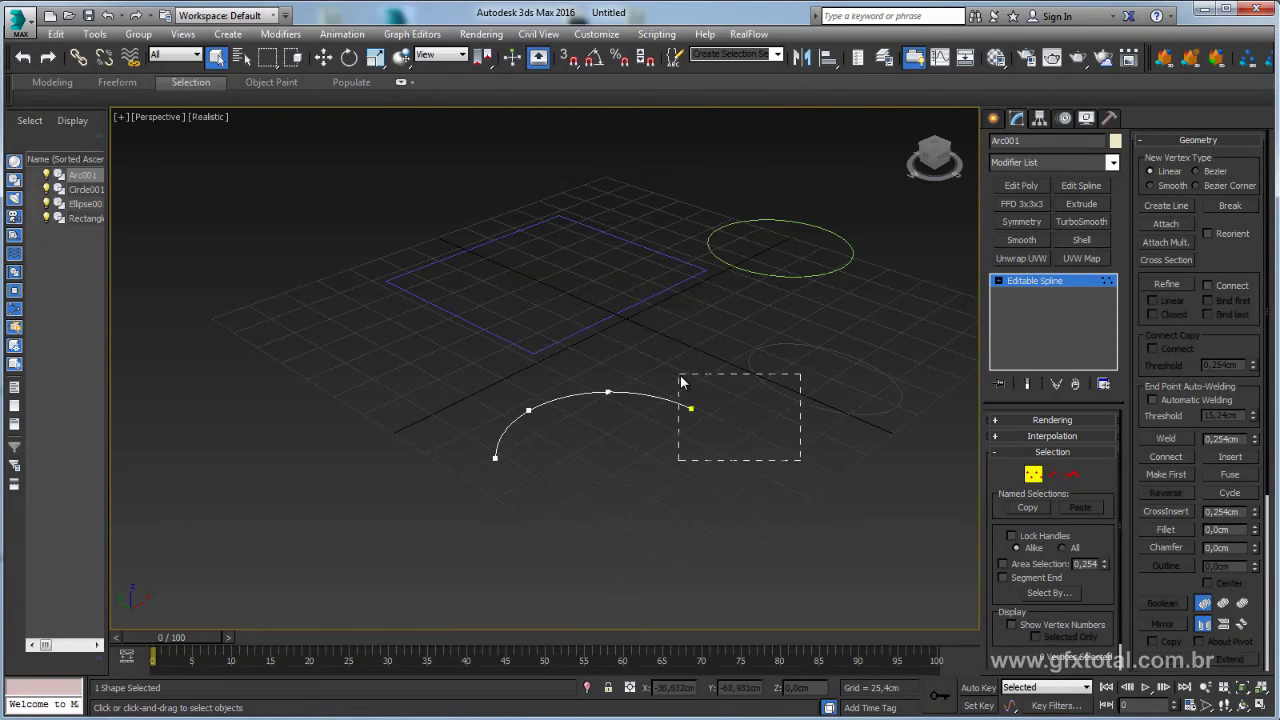
pyautogui.moveTo(718, 390); pyautogui.dragTo(678, 372)
pyautogui.press('e')
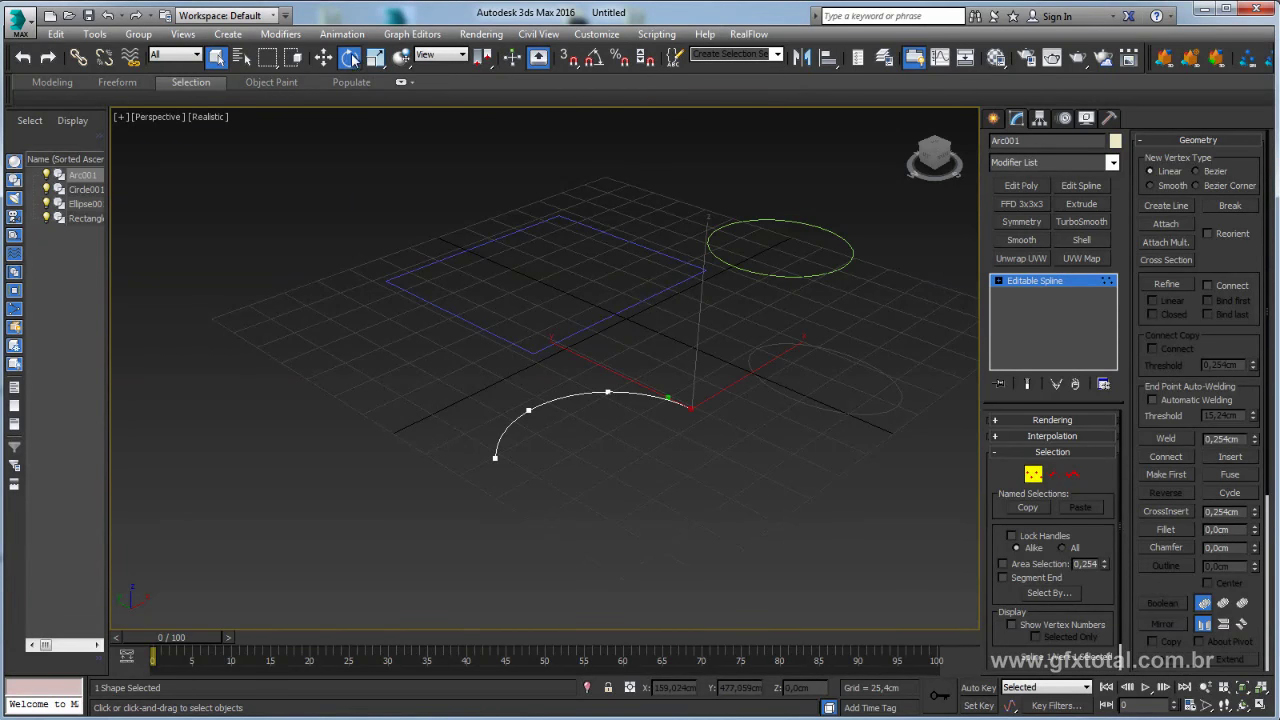
pyautogui.moveTo(697, 403)
pyautogui.keyDown('alt'); pyautogui.mouseDown(button='middle')
pyautogui.moveTo(755, 425)
pyautogui.moveTo(683, 447)
pyautogui.moveTo(700, 400)
pyautogui.mouseUp(button='middle'); pyautogui.keyUp('alt')
pyautogui.press('w')
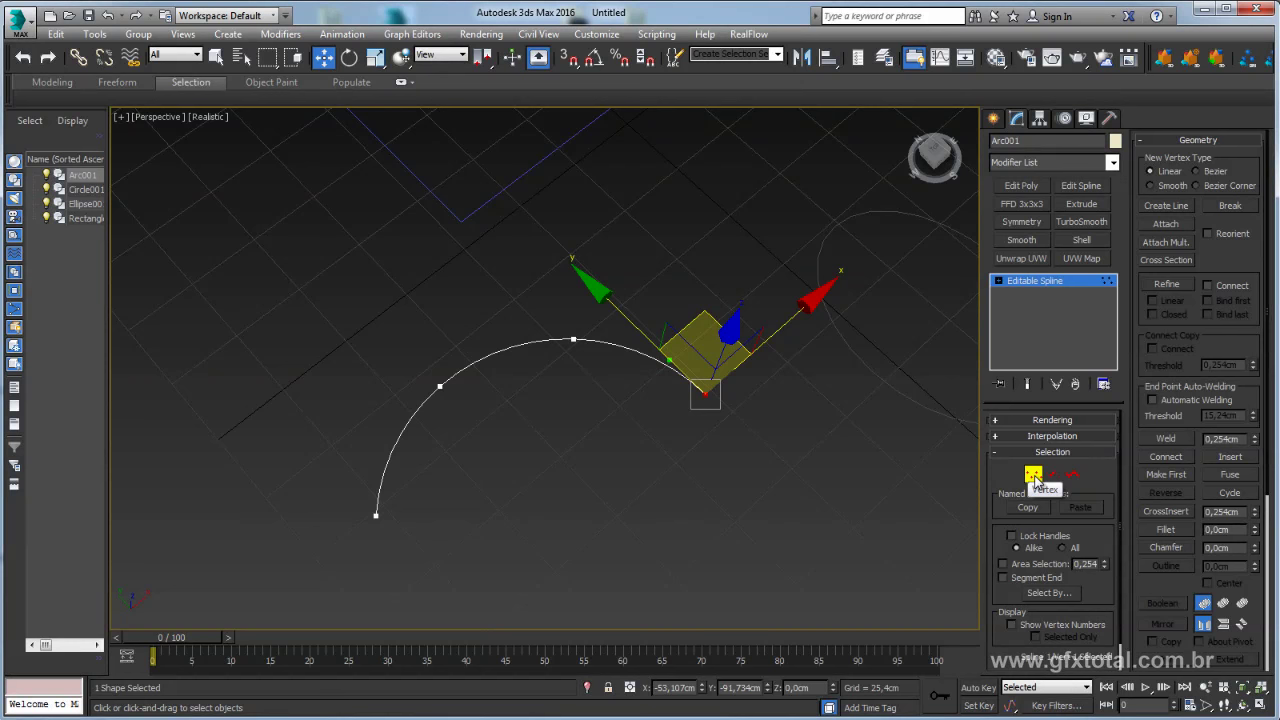
# Move the arc's segments in Segment mode, undoing the first attempt
pyautogui.click(1052, 474)
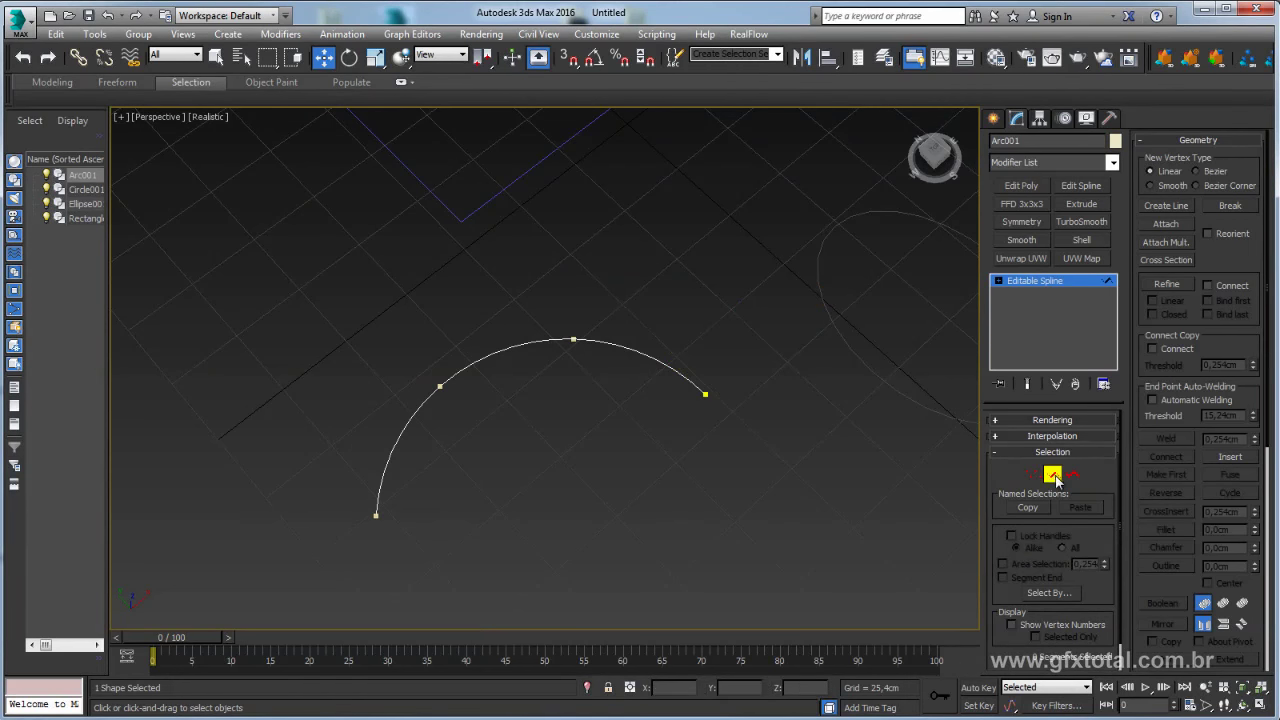
pyautogui.click(640, 352)
pyautogui.moveTo(425, 419)
pyautogui.mouseDown()
pyautogui.moveTo(326, 419)
pyautogui.moveTo(275, 395)
pyautogui.mouseUp()
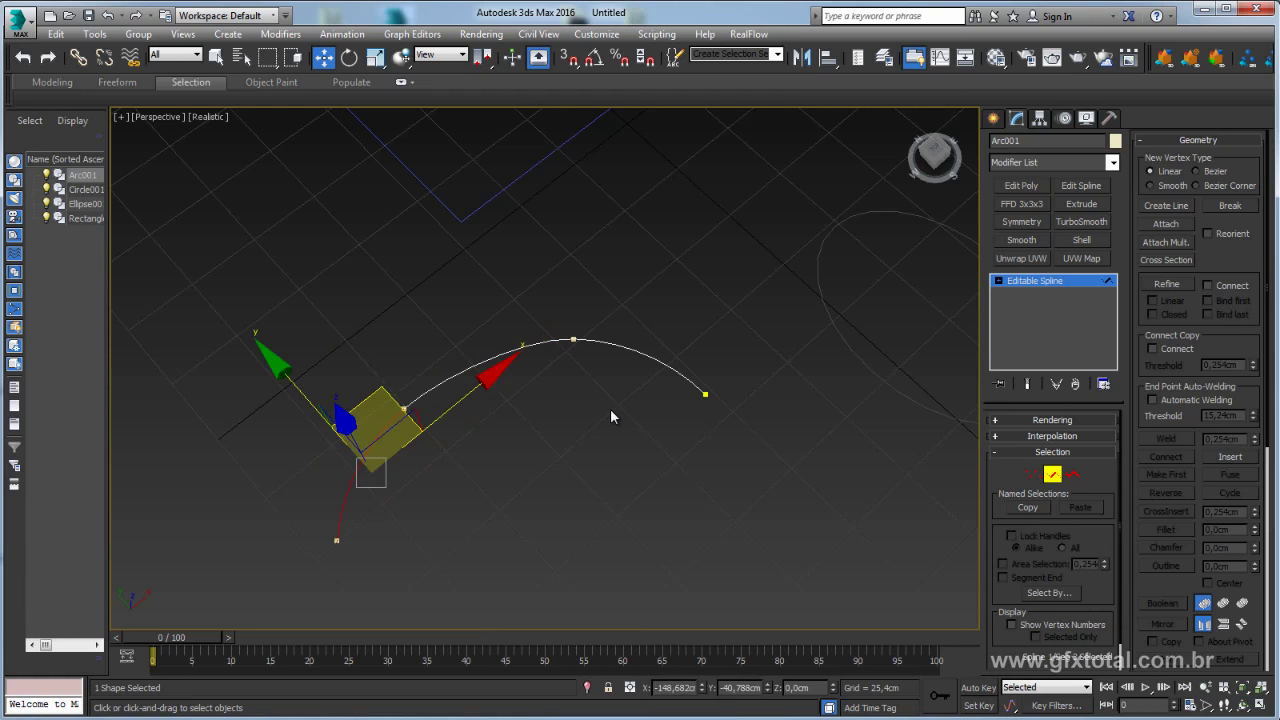
pyautogui.hotkey('ctrl', 'z')
pyautogui.hotkey('ctrl', 'z')
pyautogui.moveTo(641, 291); pyautogui.dragTo(508, 350)
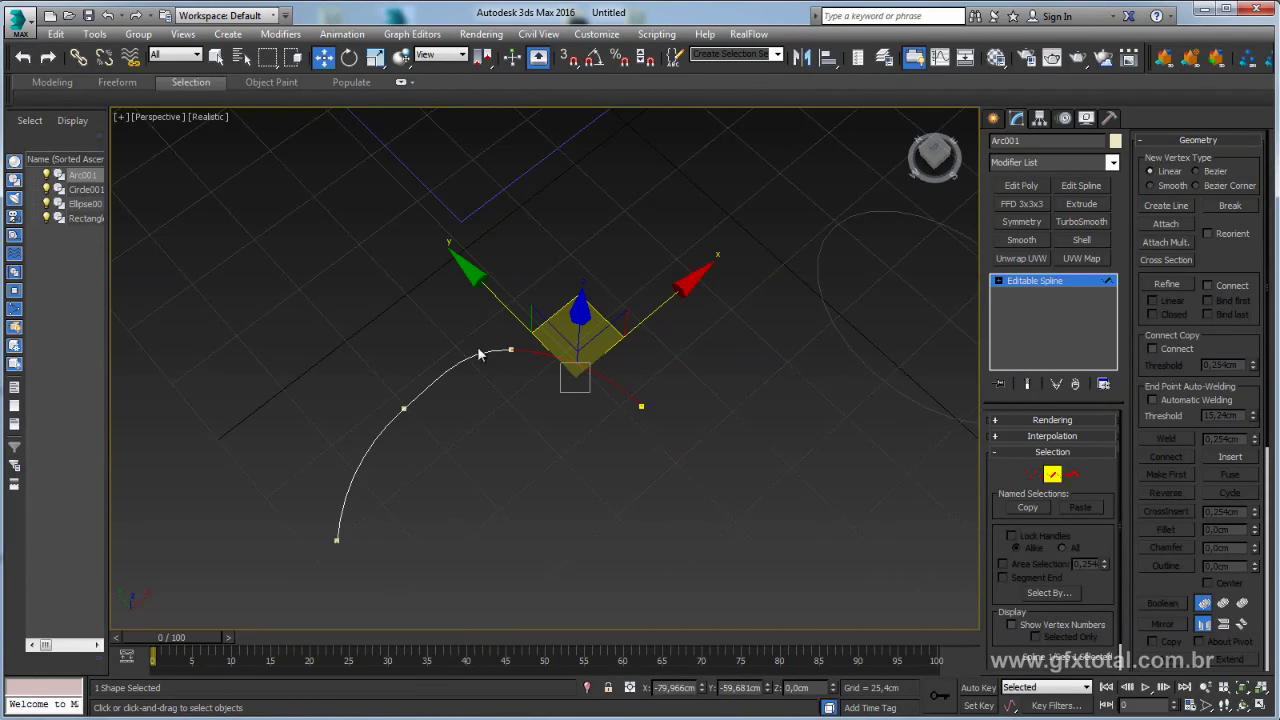
# Select the whole arc spline, move it right, and exit sub-object editing
pyautogui.click(1071, 475)
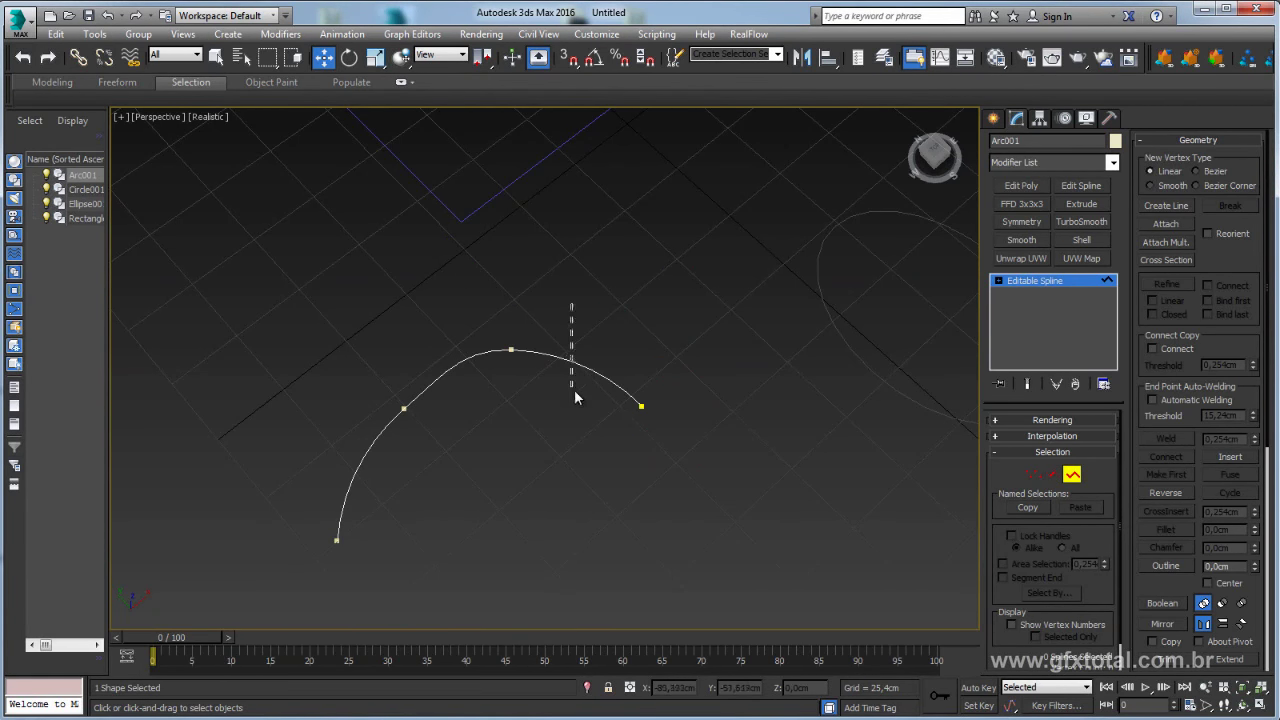
pyautogui.moveTo(575, 397); pyautogui.dragTo(601, 464)
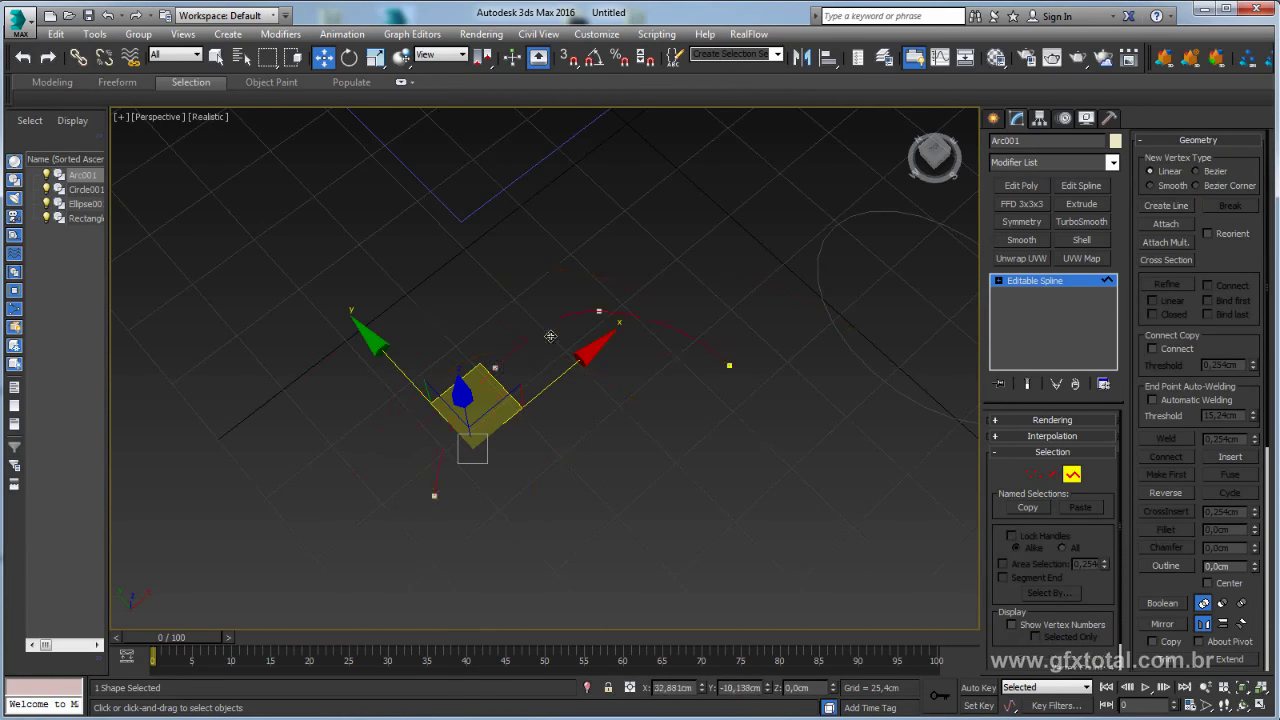
pyautogui.moveTo(477, 368); pyautogui.dragTo(831, 360)
pyautogui.click(1059, 283)
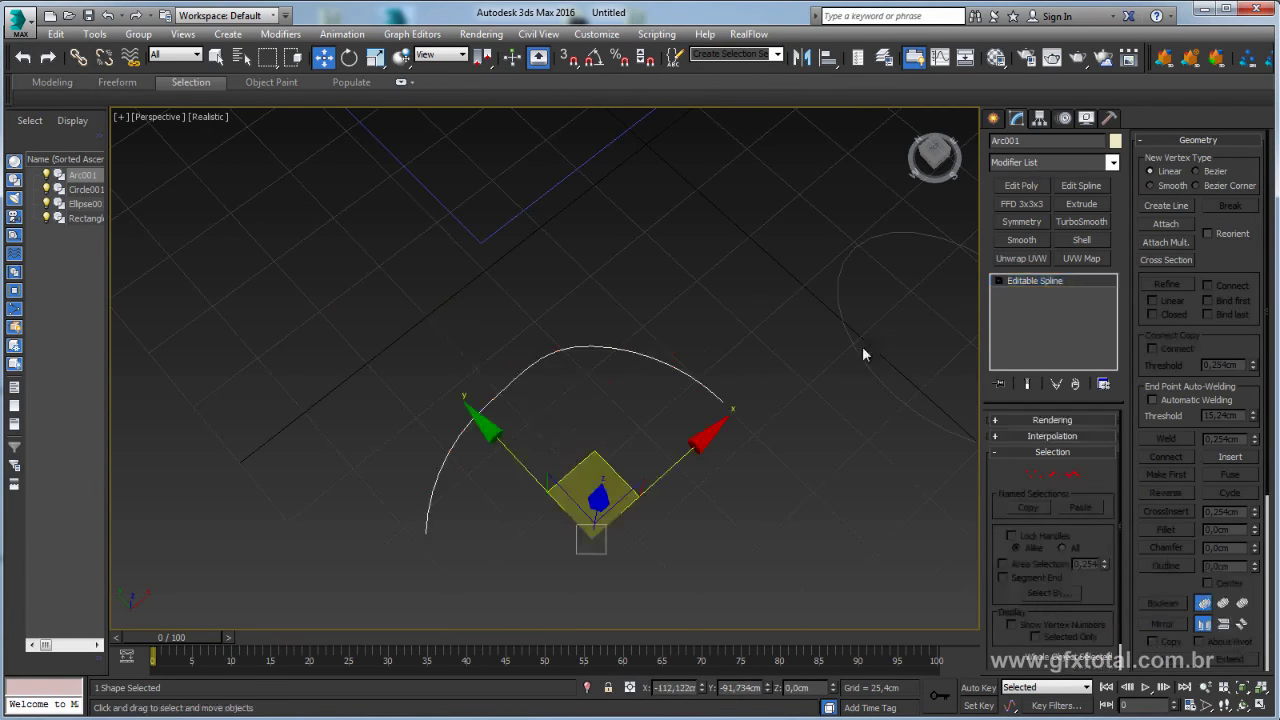
pyautogui.moveTo(862, 348)
pyautogui.keyDown('alt'); pyautogui.mouseDown(button='middle')
pyautogui.moveTo(680, 377)
pyautogui.moveTo(754, 417)
pyautogui.moveTo(794, 297)
pyautogui.moveTo(821, 343)
pyautogui.moveTo(811, 380)
pyautogui.moveTo(751, 420)
pyautogui.moveTo(759, 369)
pyautogui.mouseUp(button='middle'); pyautogui.keyUp('alt')
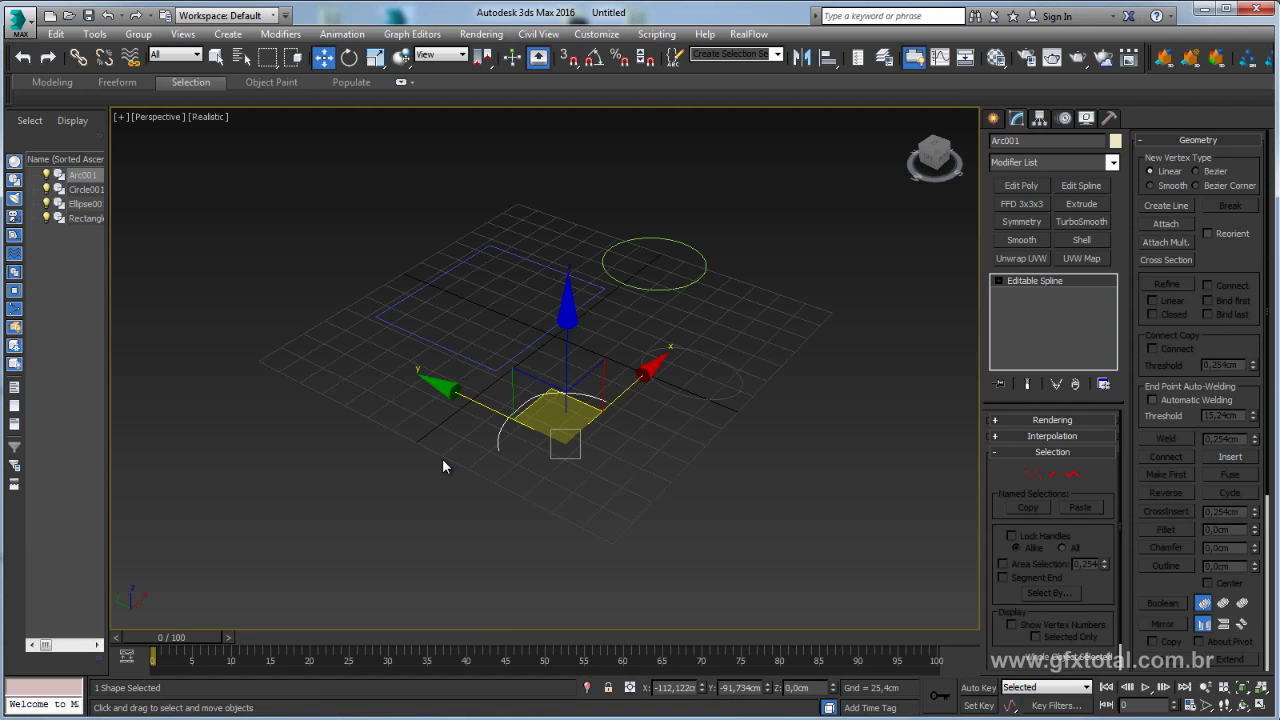
# Switch to four viewports and draw a five-vertex line in the Front view
pyautogui.click(1260, 705)
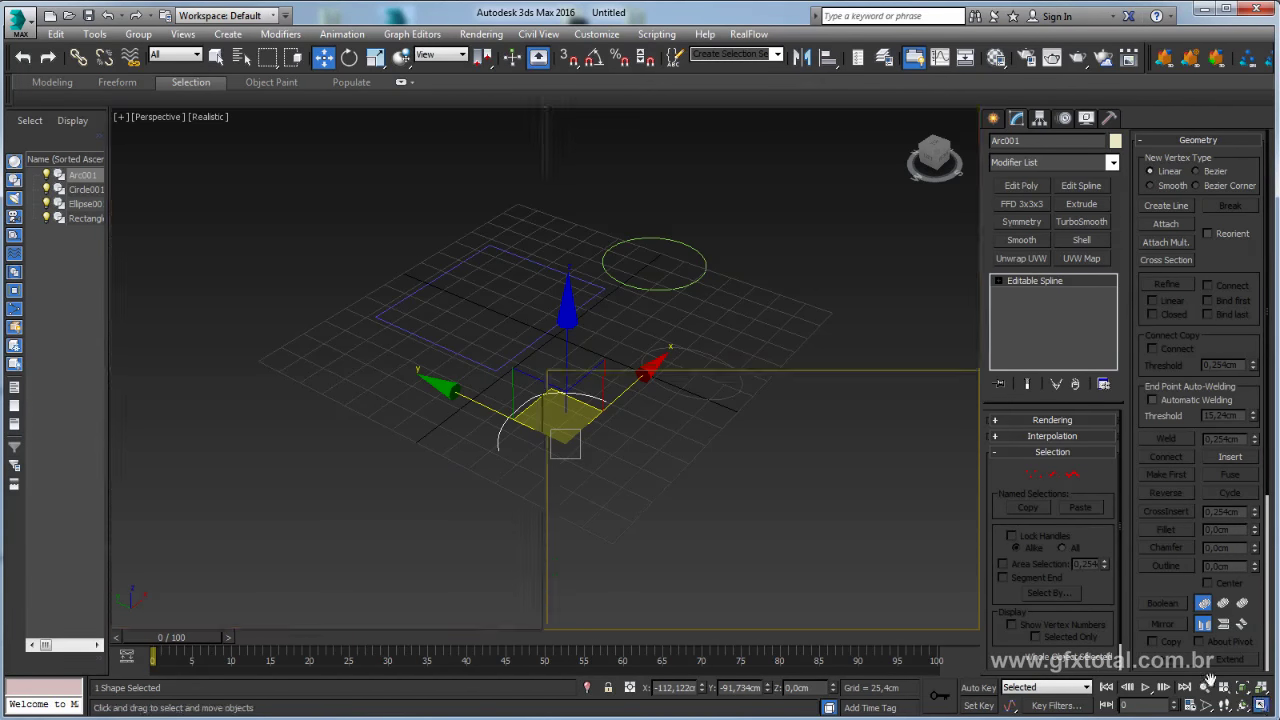
pyautogui.moveTo(657, 363); pyautogui.dragTo(556, 406, button='middle')
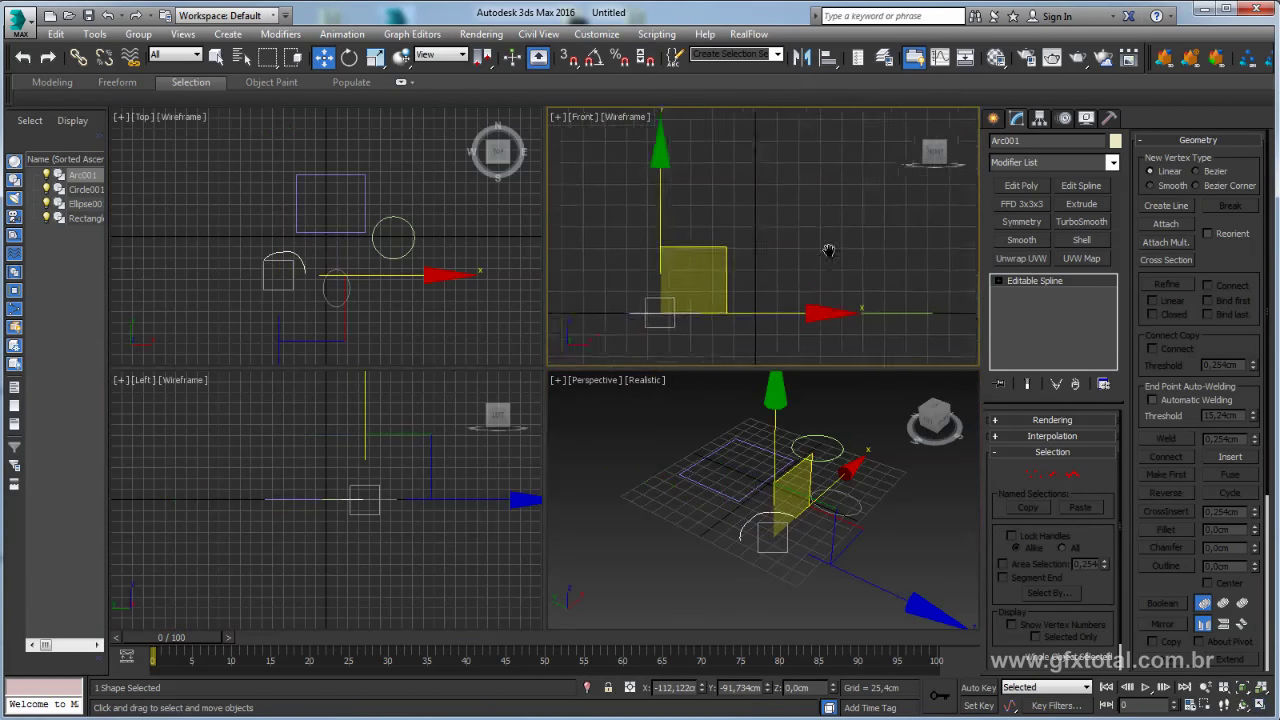
pyautogui.click(994, 119)
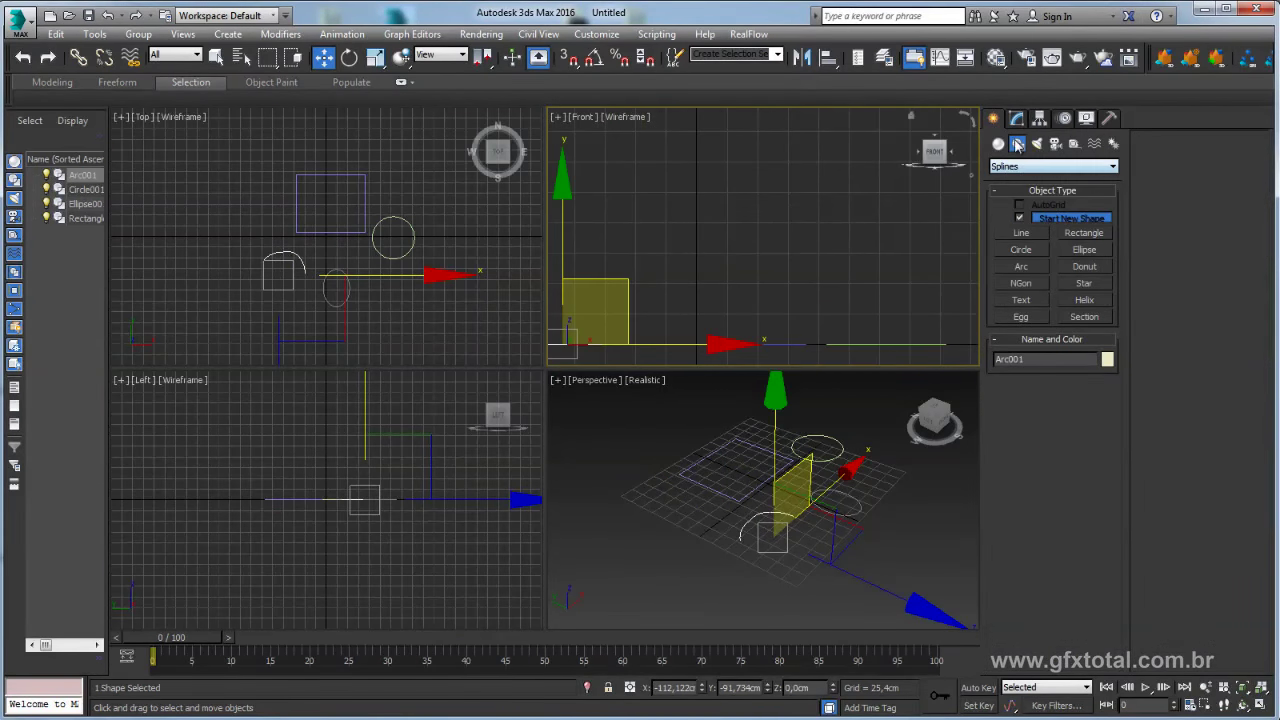
pyautogui.click(1017, 143)
pyautogui.click(1021, 233)
pyautogui.click(706, 231)
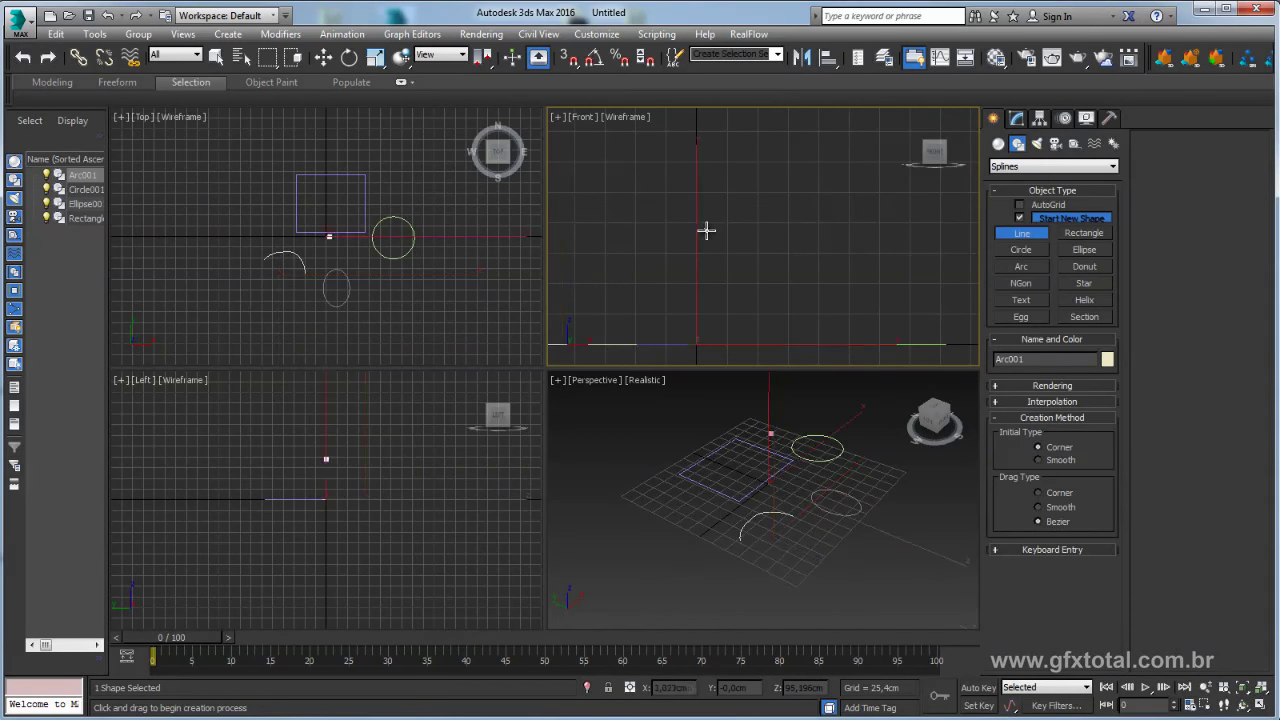
pyautogui.click(722, 299)
pyautogui.click(849, 292)
pyautogui.click(851, 216)
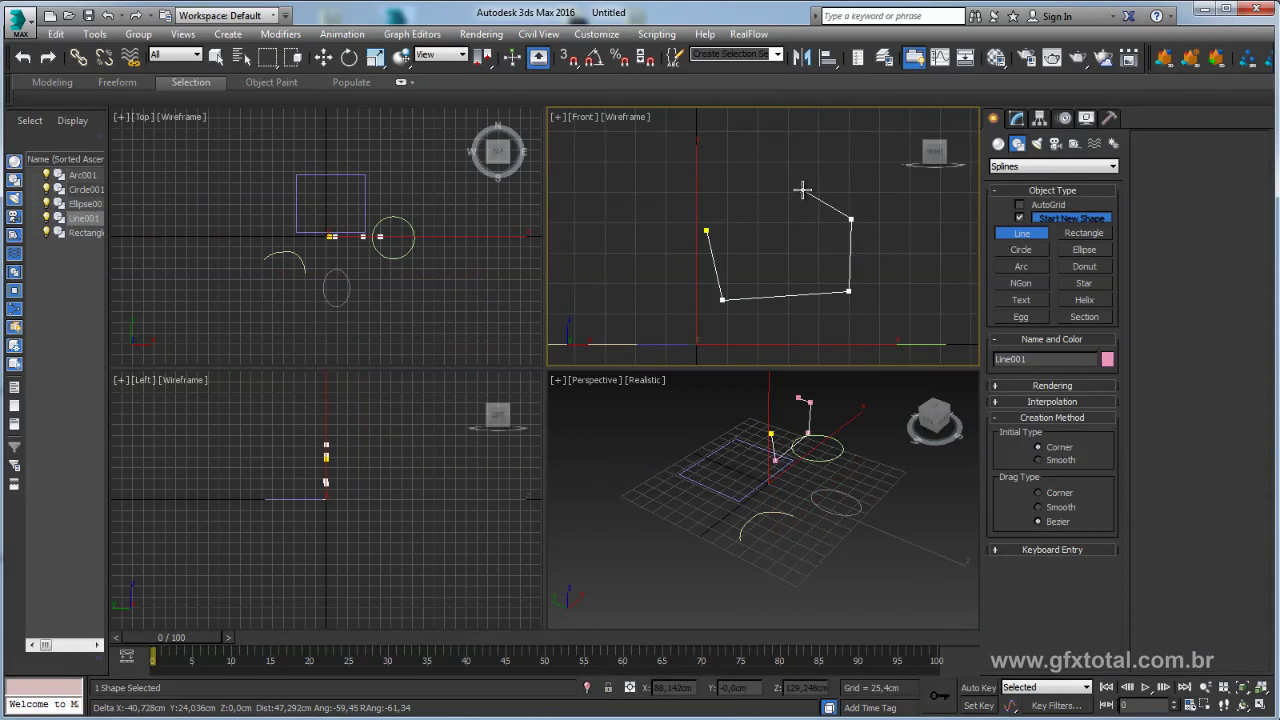
pyautogui.click(803, 189)
pyautogui.rightClick(823, 505)
pyautogui.moveTo(823, 505)
pyautogui.keyDown('alt'); pyautogui.mouseDown(button='middle')
pyautogui.moveTo(875, 561)
pyautogui.moveTo(826, 523)
pyautogui.mouseUp(button='middle'); pyautogui.keyUp('alt')
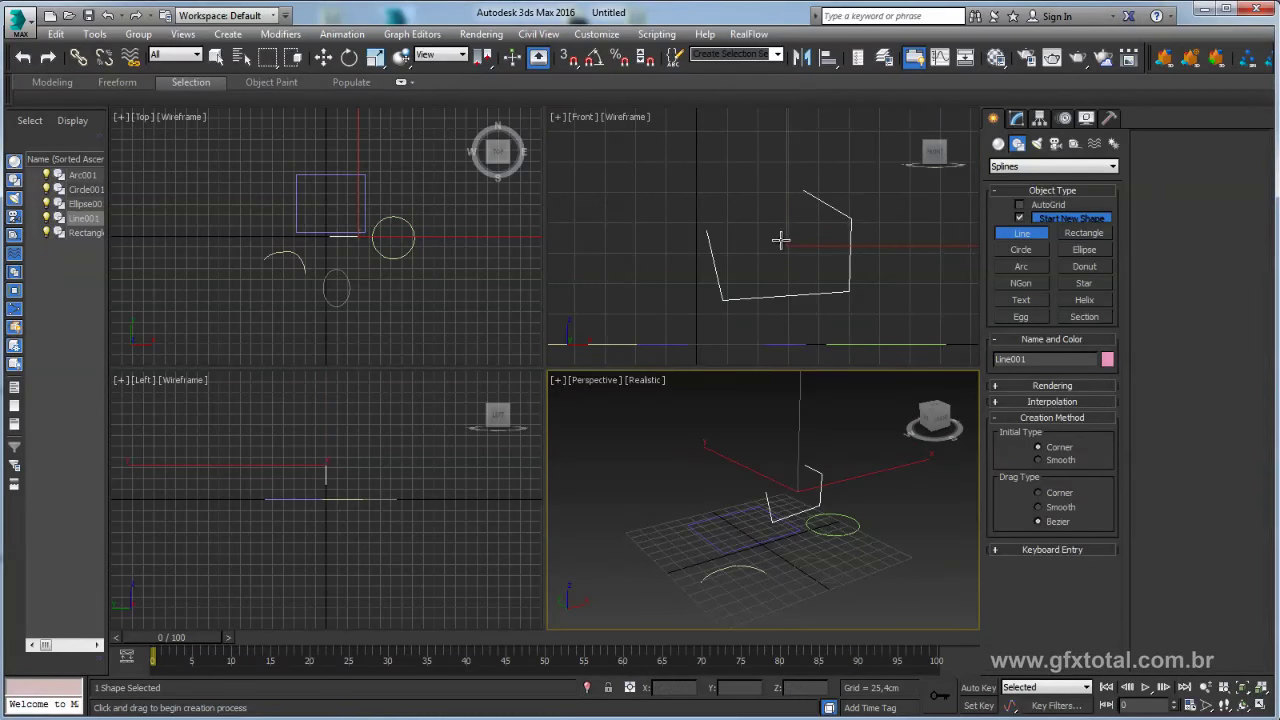
# Open Line001 in the Modify panel at Vertex level
pyautogui.moveTo(392, 481)
pyautogui.mouseDown(button='middle')
pyautogui.moveTo(429, 477)
pyautogui.moveTo(318, 496)
pyautogui.mouseUp(button='middle')
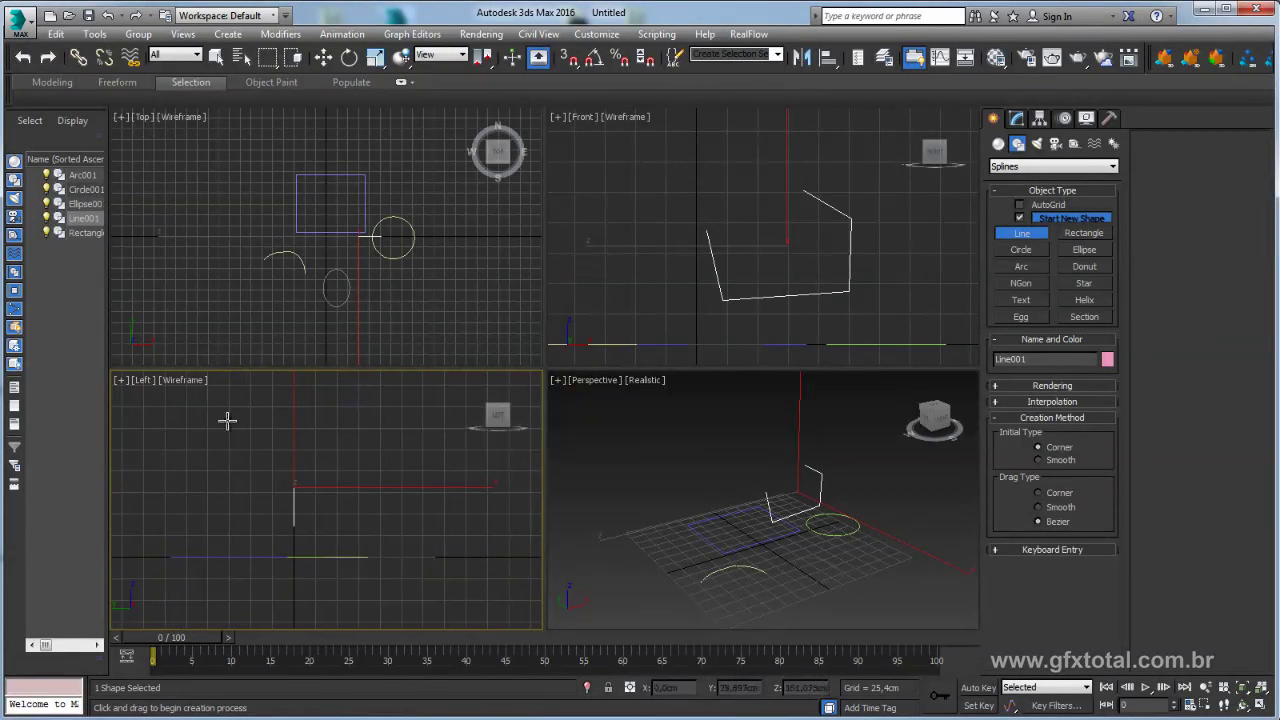
pyautogui.click(1017, 118)
pyautogui.moveTo(375, 485); pyautogui.dragTo(387, 507, button='middle')
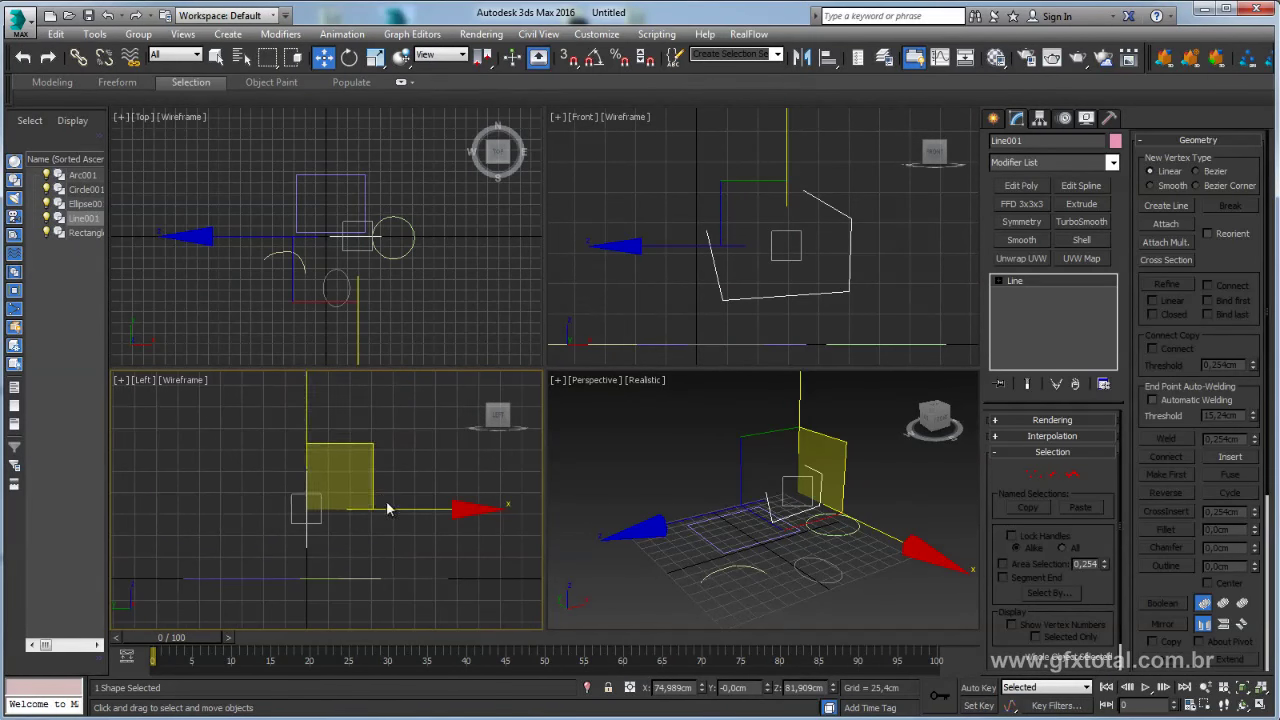
pyautogui.moveTo(1213, 277); pyautogui.dragTo(1213, 175)
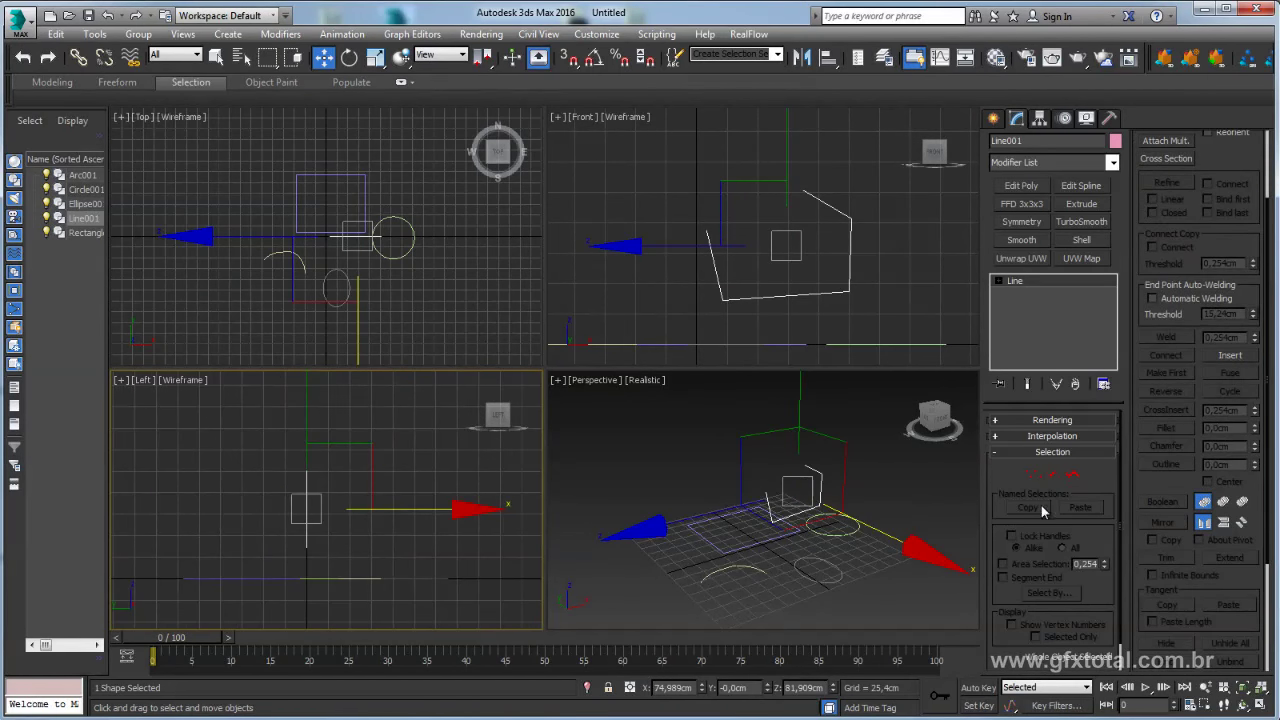
pyautogui.click(1033, 475)
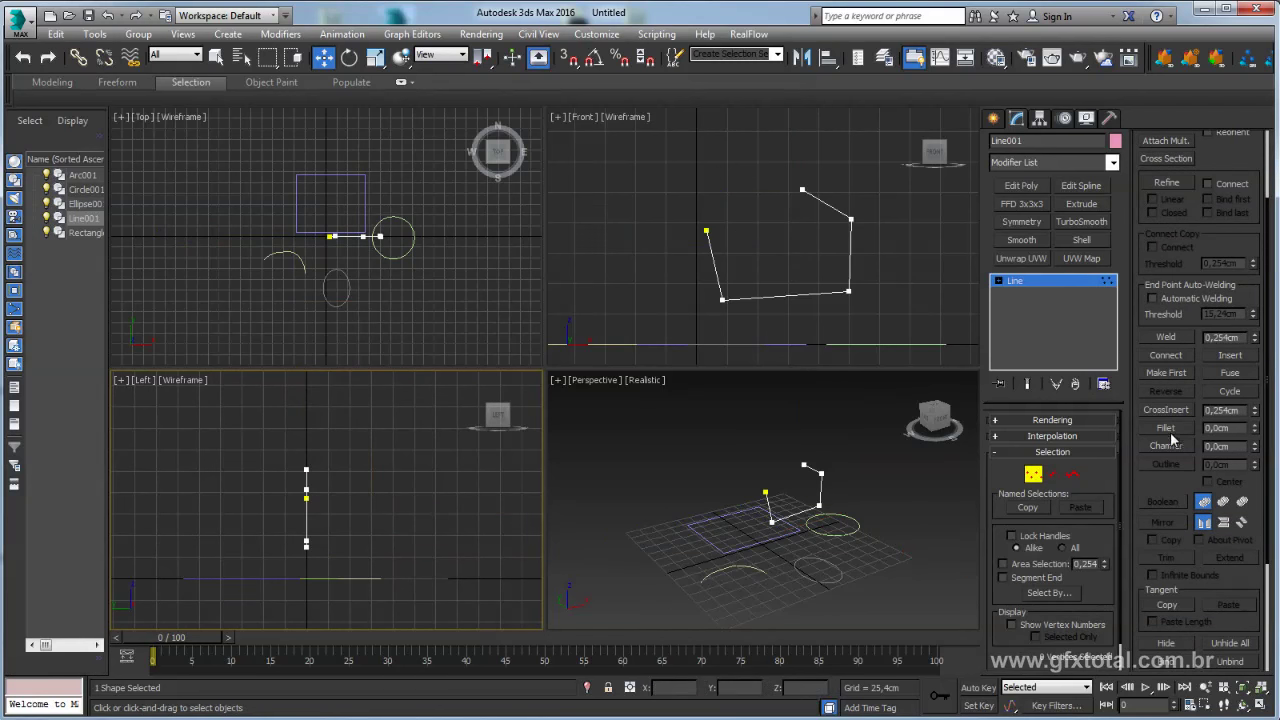
pyautogui.moveTo(1165, 485); pyautogui.dragTo(1165, 327)
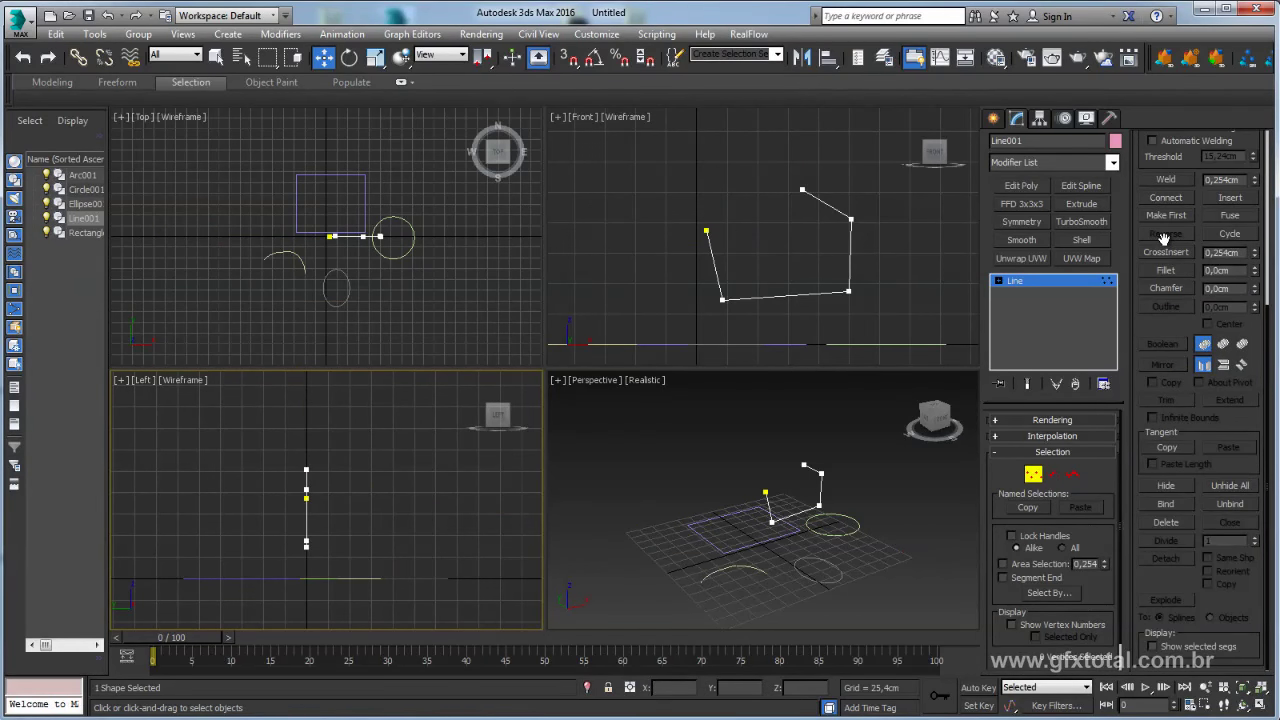
pyautogui.moveTo(1163, 237); pyautogui.dragTo(1187, 489)
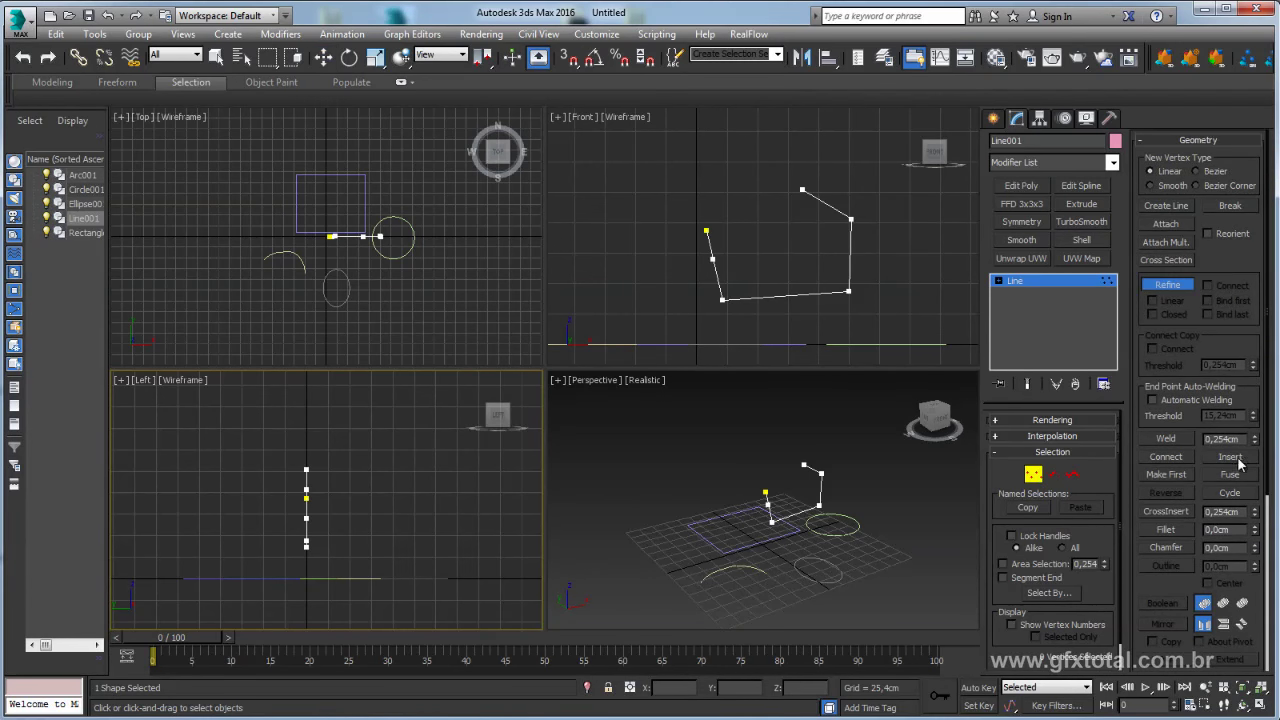
# Insert new vertices into the line in the Left view, extending it sideways
pyautogui.click(1229, 457)
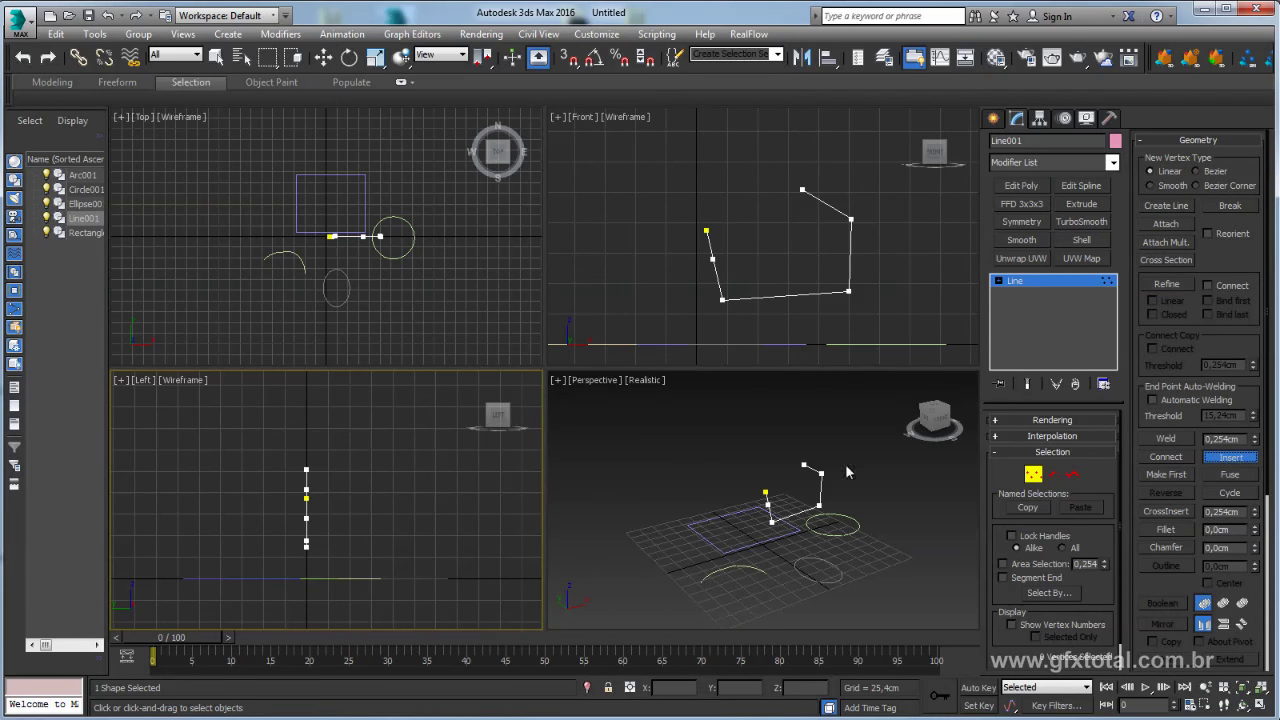
pyautogui.scroll(3, 386, 508)
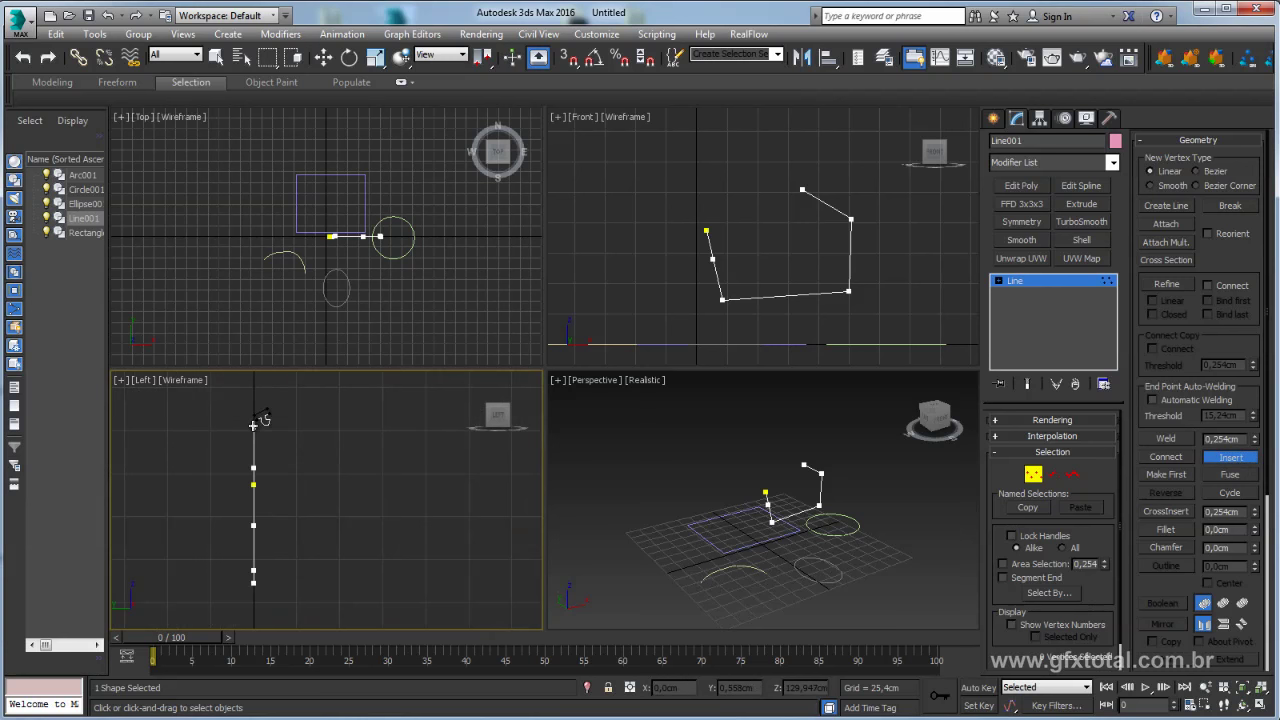
pyautogui.click(253, 424)
pyautogui.click(325, 433)
pyautogui.click(347, 492)
pyautogui.click(408, 561)
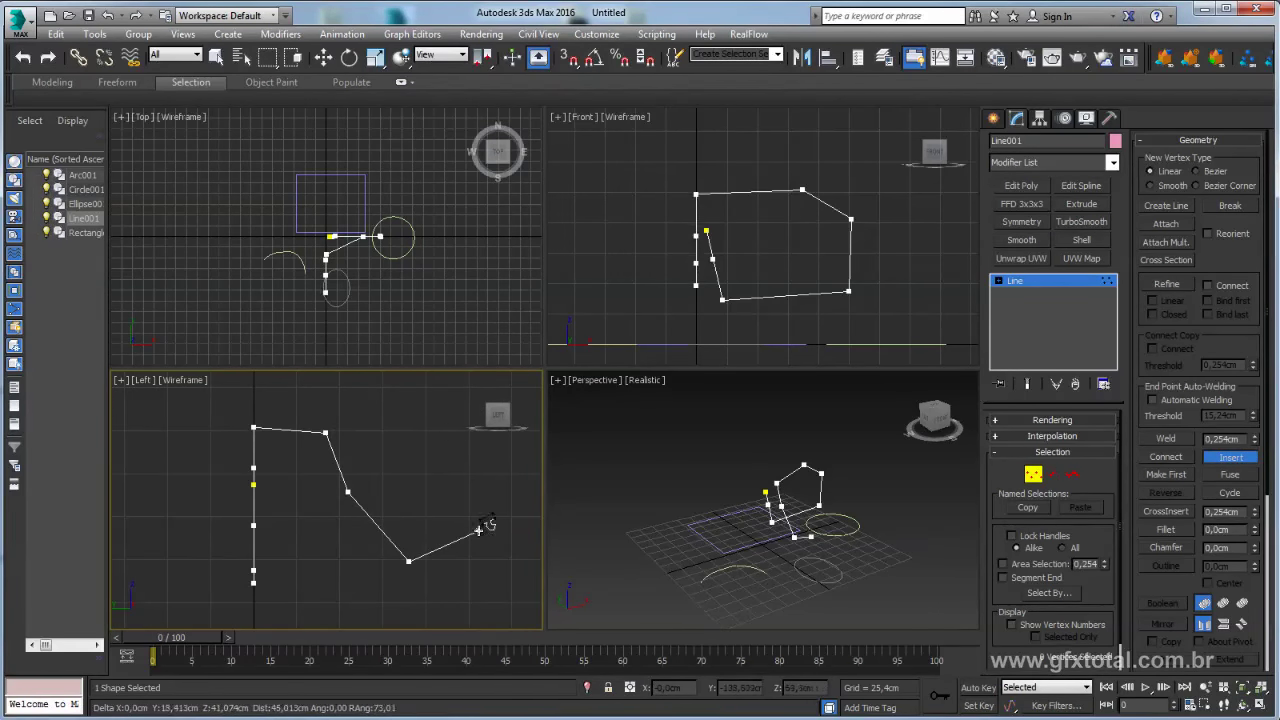
pyautogui.click(478, 530)
pyautogui.click(413, 444)
pyautogui.click(395, 400)
pyautogui.rightClick(728, 463)
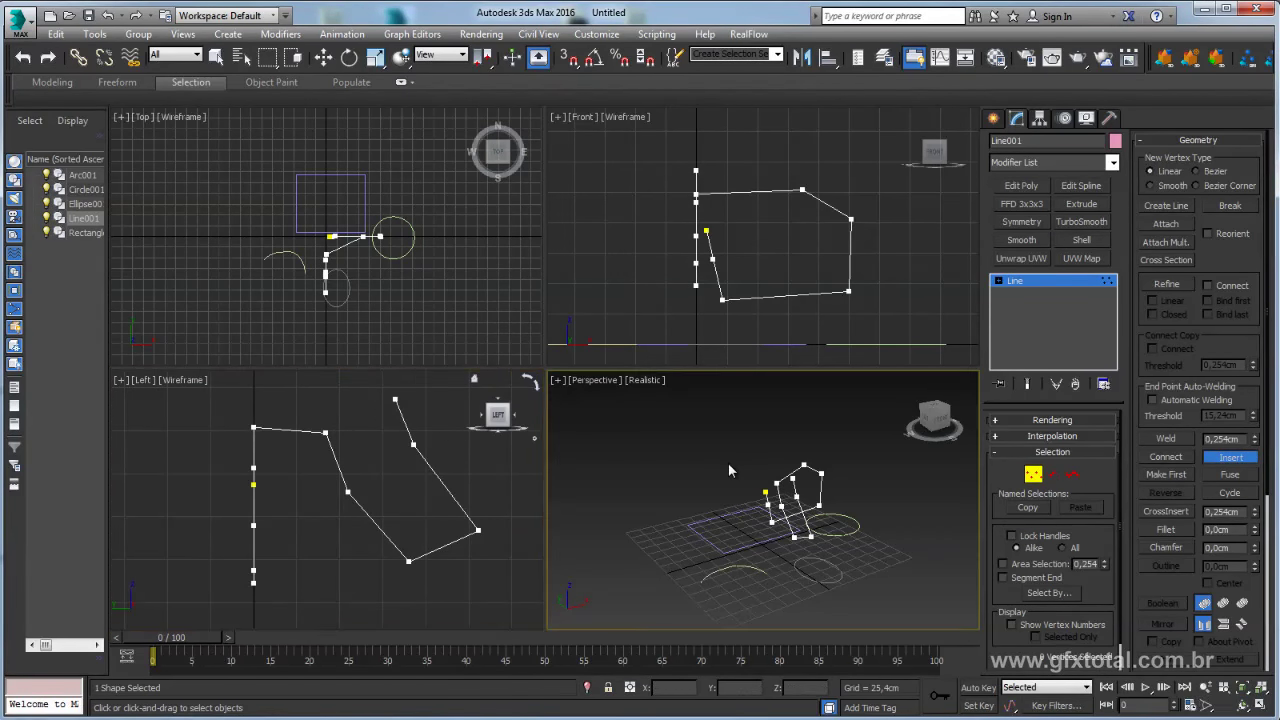
# Orbit the Perspective view to inspect the 3D line and leave vertex editing
pyautogui.moveTo(862, 508)
pyautogui.keyDown('alt'); pyautogui.mouseDown(button='middle')
pyautogui.moveTo(741, 482)
pyautogui.moveTo(772, 550)
pyautogui.moveTo(848, 569)
pyautogui.moveTo(903, 498)
pyautogui.moveTo(758, 428)
pyautogui.mouseUp(button='middle'); pyautogui.keyUp('alt')
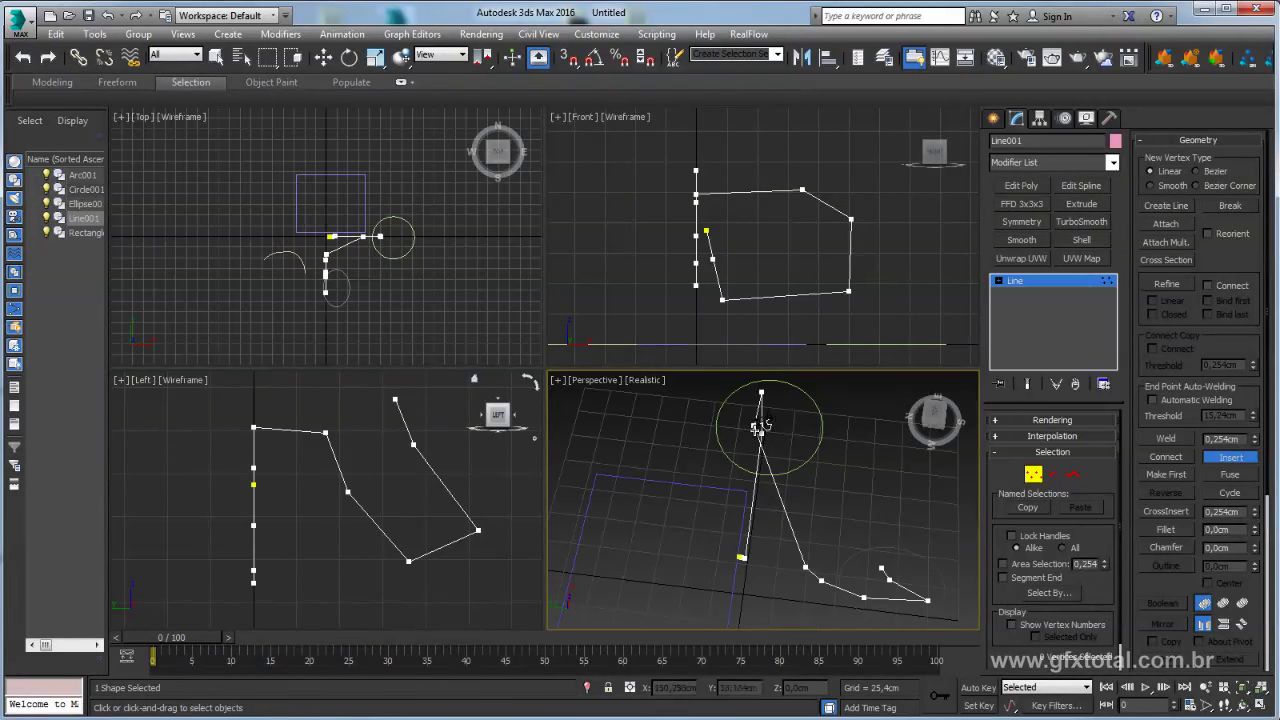
pyautogui.keyDown('alt'); pyautogui.moveTo(808, 555); pyautogui.dragTo(796, 510, button='middle'); pyautogui.keyUp('alt')
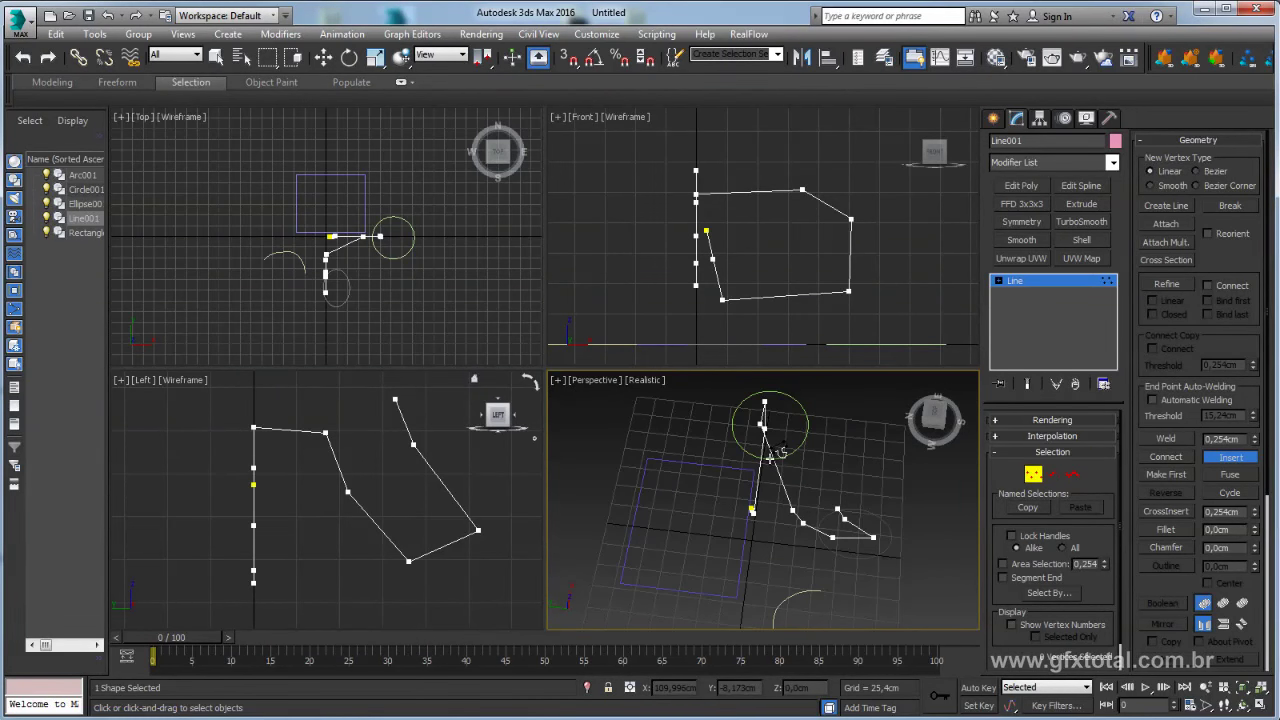
pyautogui.click(1027, 289)
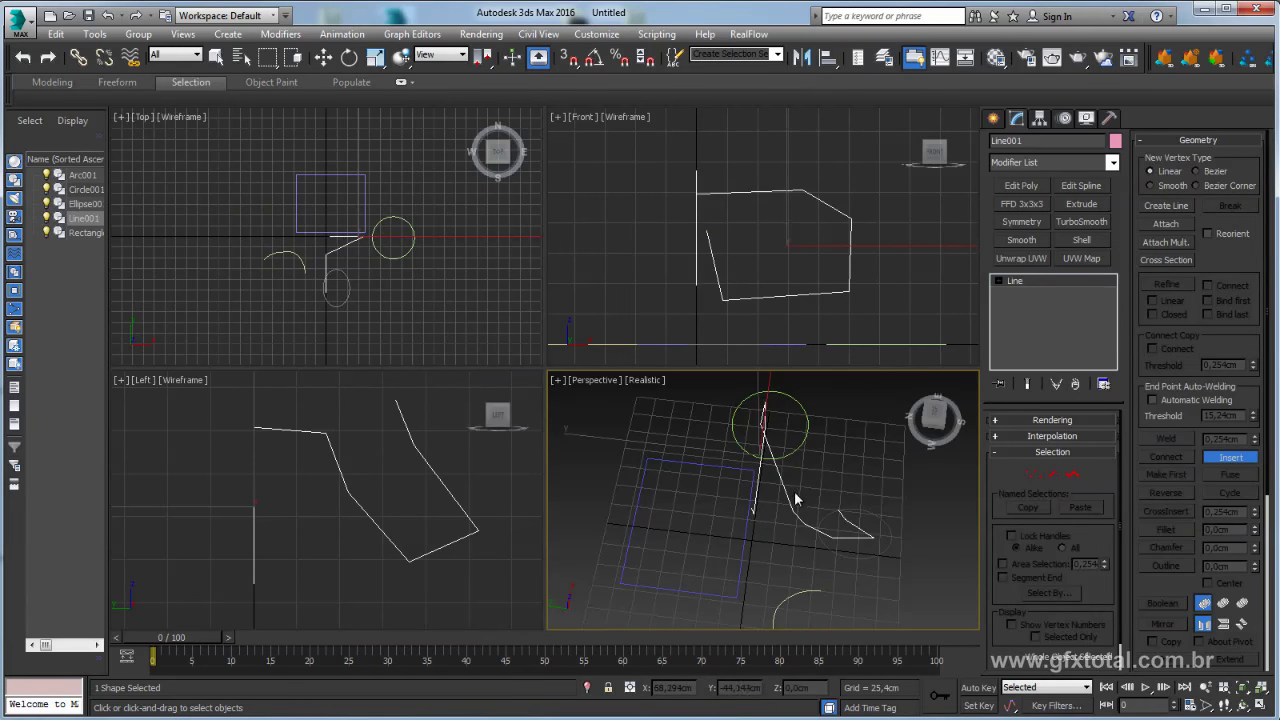
pyautogui.moveTo(800, 500)
pyautogui.keyDown('alt'); pyautogui.mouseDown(button='middle')
pyautogui.moveTo(811, 491)
pyautogui.moveTo(791, 490)
pyautogui.mouseUp(button='middle'); pyautogui.keyUp('alt')
# Delete the line and all other shapes, then maximize and reframe the Perspective view
pyautogui.press('w')
pyautogui.press('Delete')
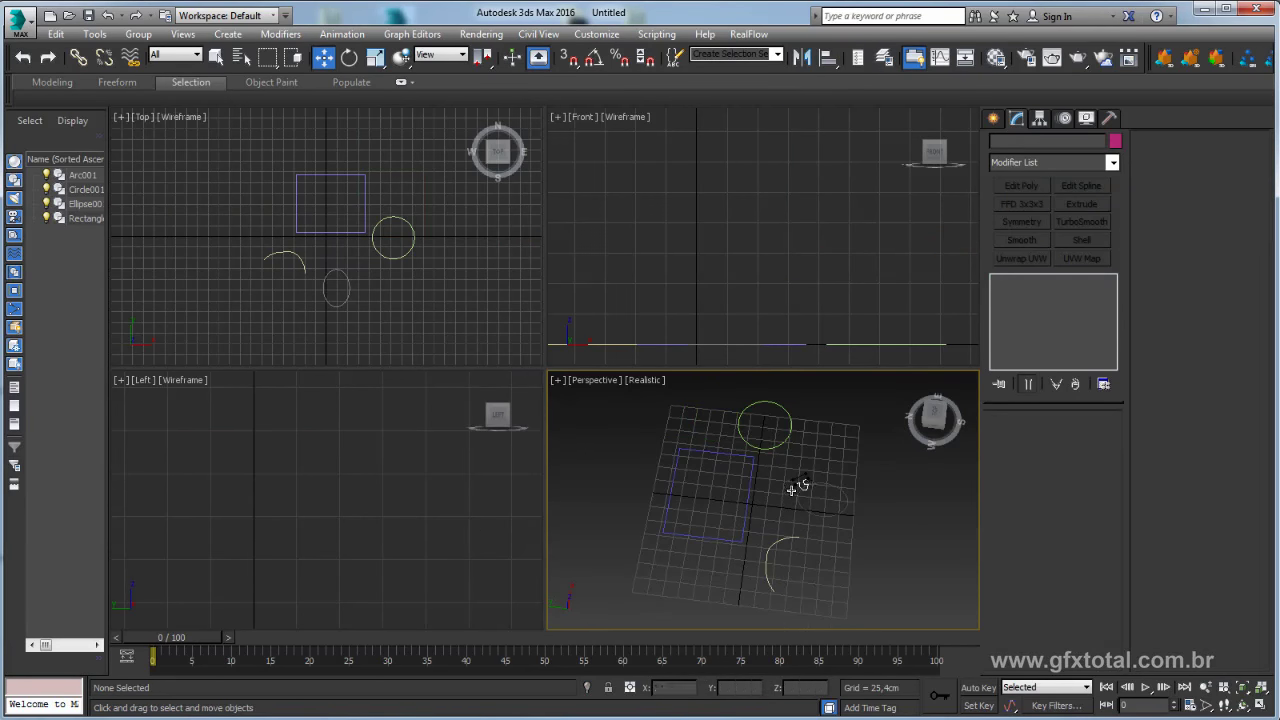
pyautogui.rightClick(793, 462)
pyautogui.press('Escape')
pyautogui.hotkey('ctrl', 'a')
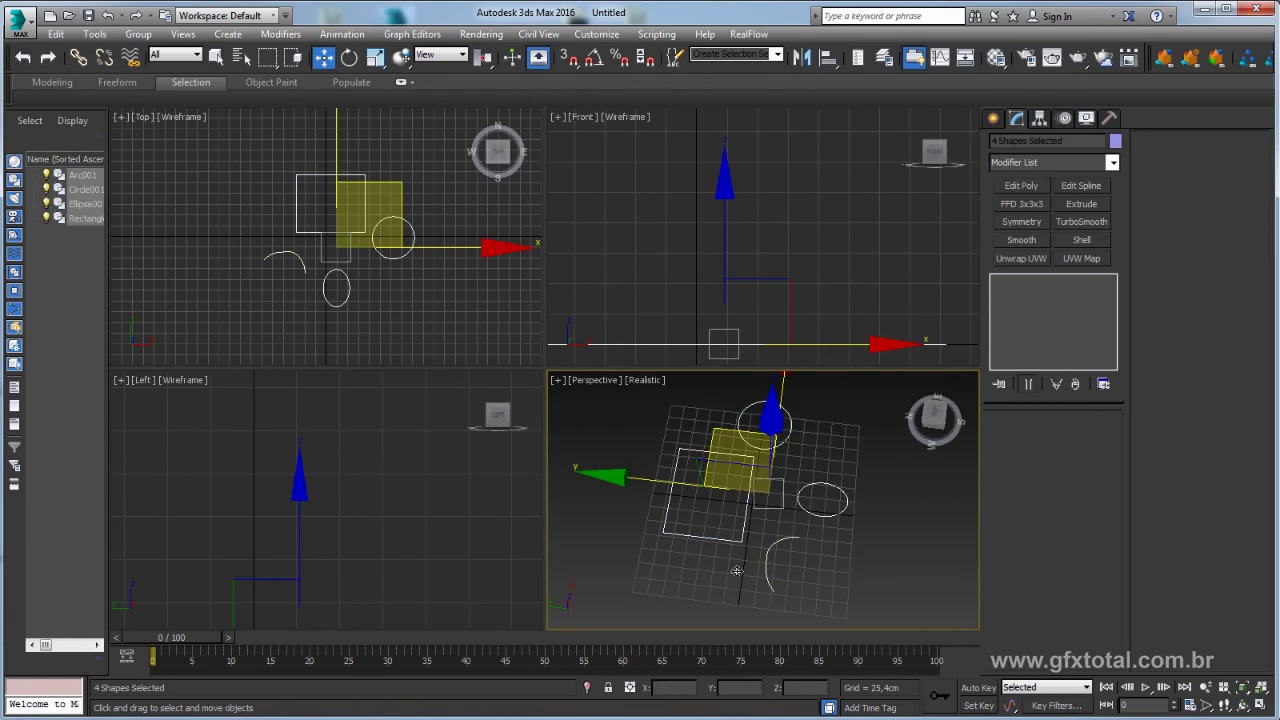
pyautogui.press('Delete')
pyautogui.hotkey('alt', 'w')
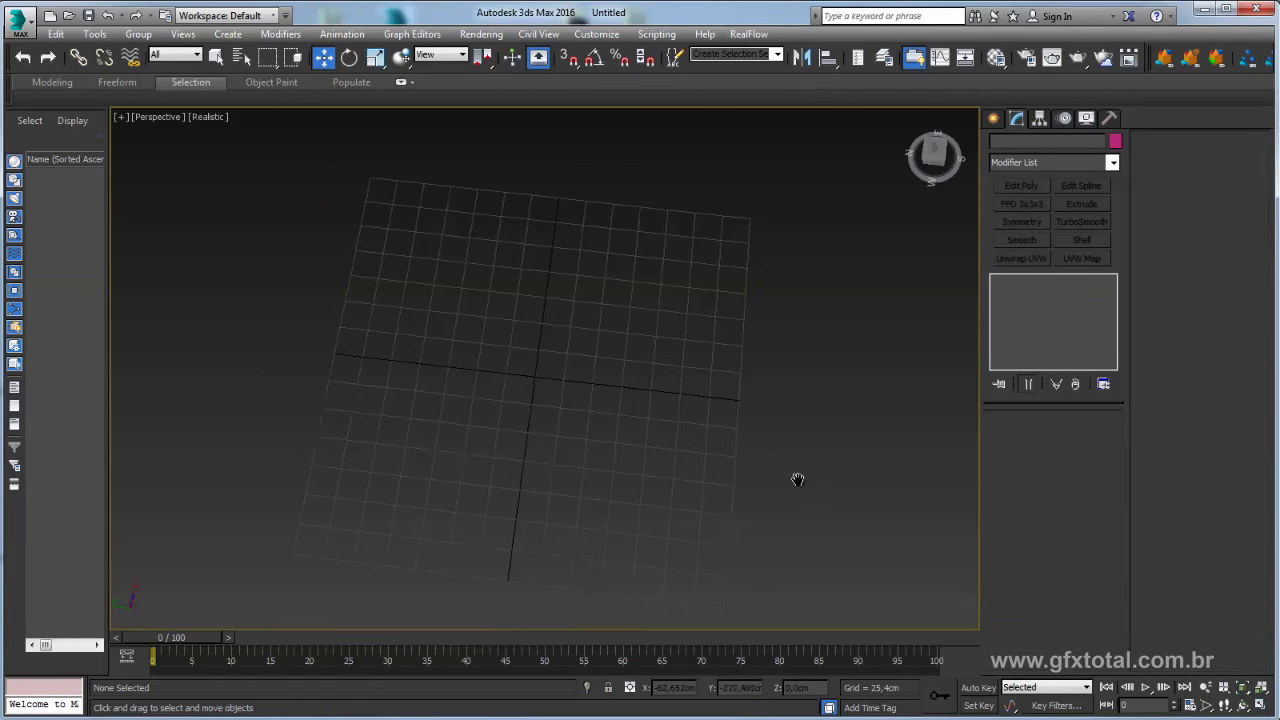
pyautogui.keyDown('alt'); pyautogui.moveTo(797, 480); pyautogui.dragTo(740, 355, button='middle'); pyautogui.keyUp('alt')
pyautogui.scroll(3, 663, 406)
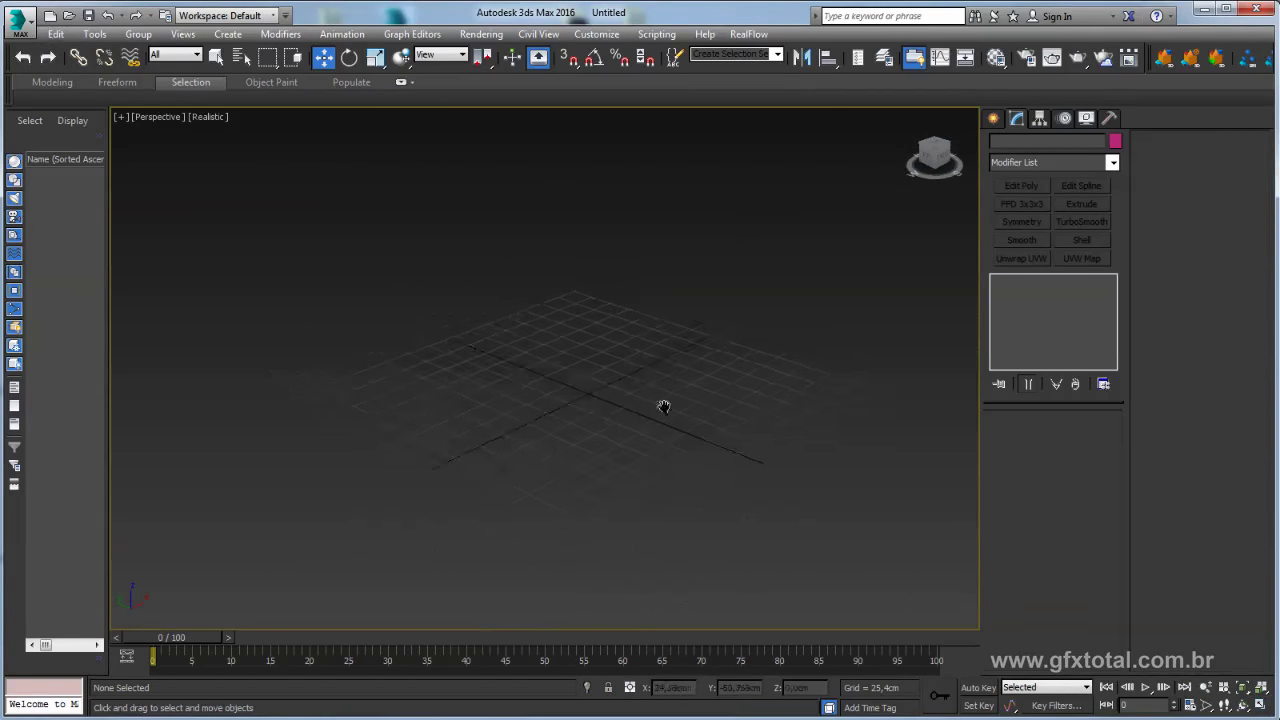
pyautogui.scroll(3, 663, 423)
pyautogui.scroll(3, 726, 421)
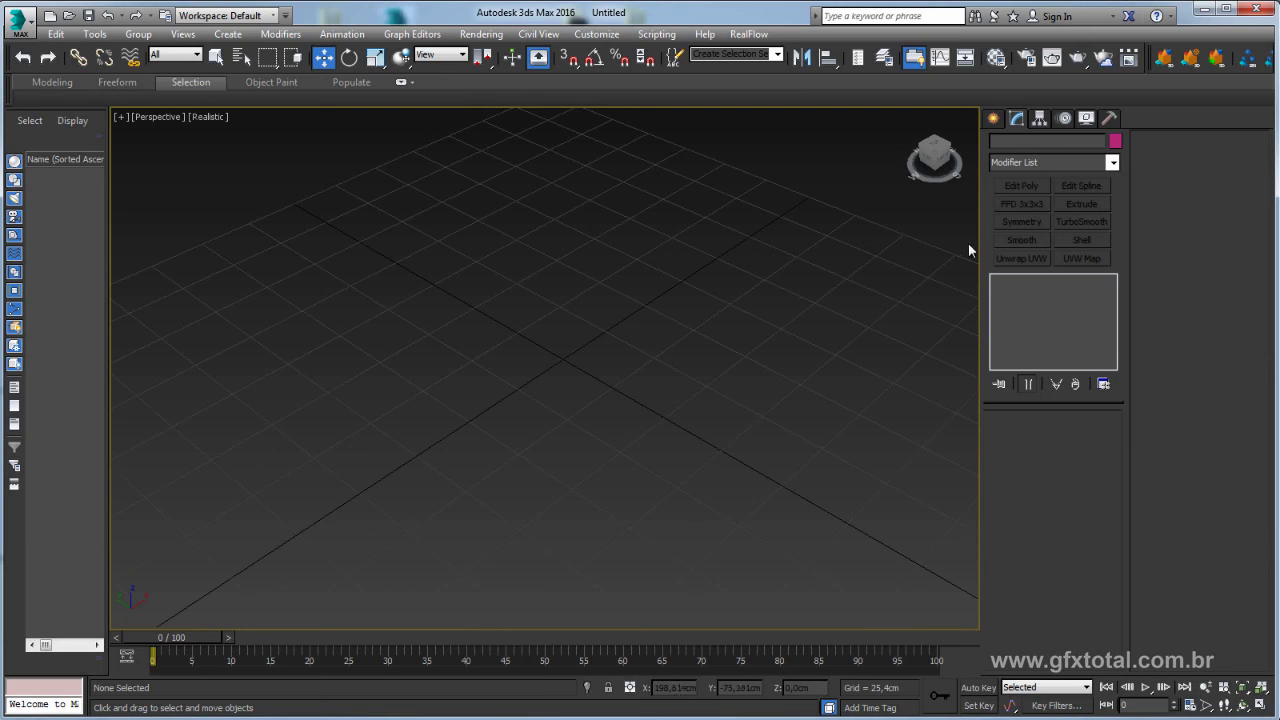
# Draw an open twelve-vertex zigzag line across the perspective grid
pyautogui.click(995, 118)
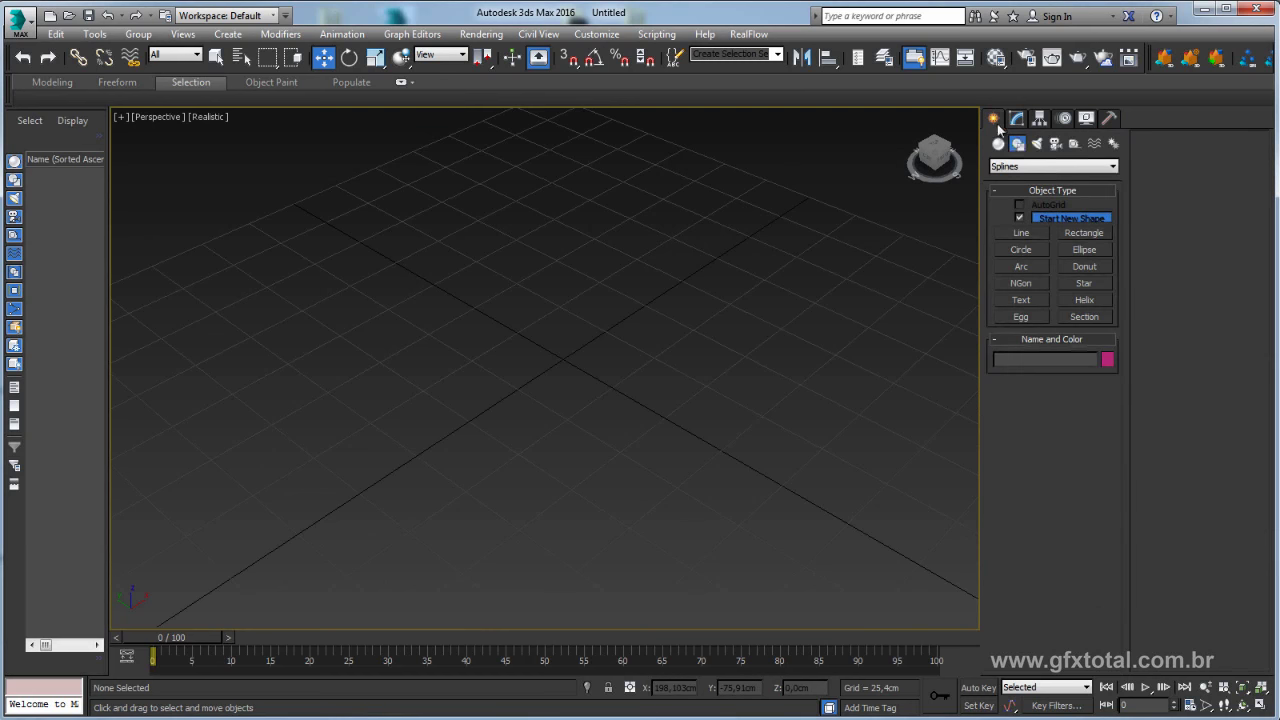
pyautogui.click(1022, 232)
pyautogui.scroll(-3, 600, 385)
pyautogui.click(302, 418)
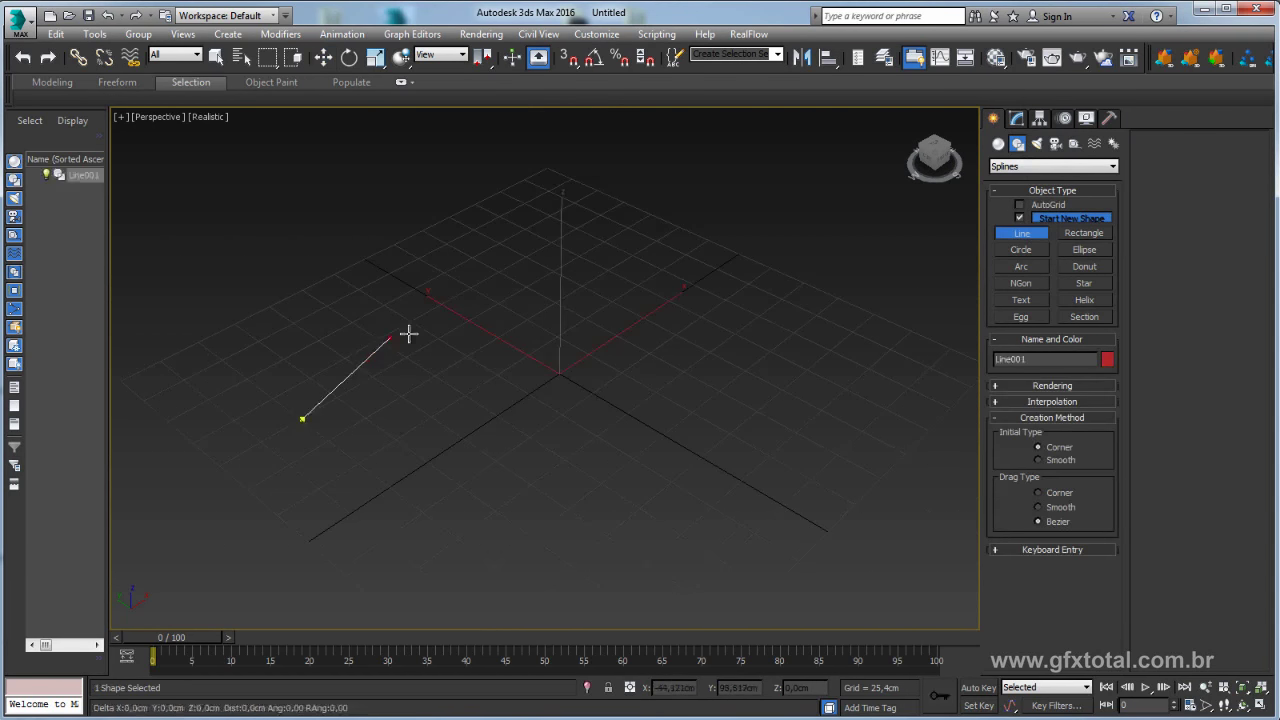
pyautogui.click(390, 340)
pyautogui.click(481, 434)
pyautogui.click(648, 475)
pyautogui.click(764, 398)
pyautogui.click(697, 294)
pyautogui.click(539, 330)
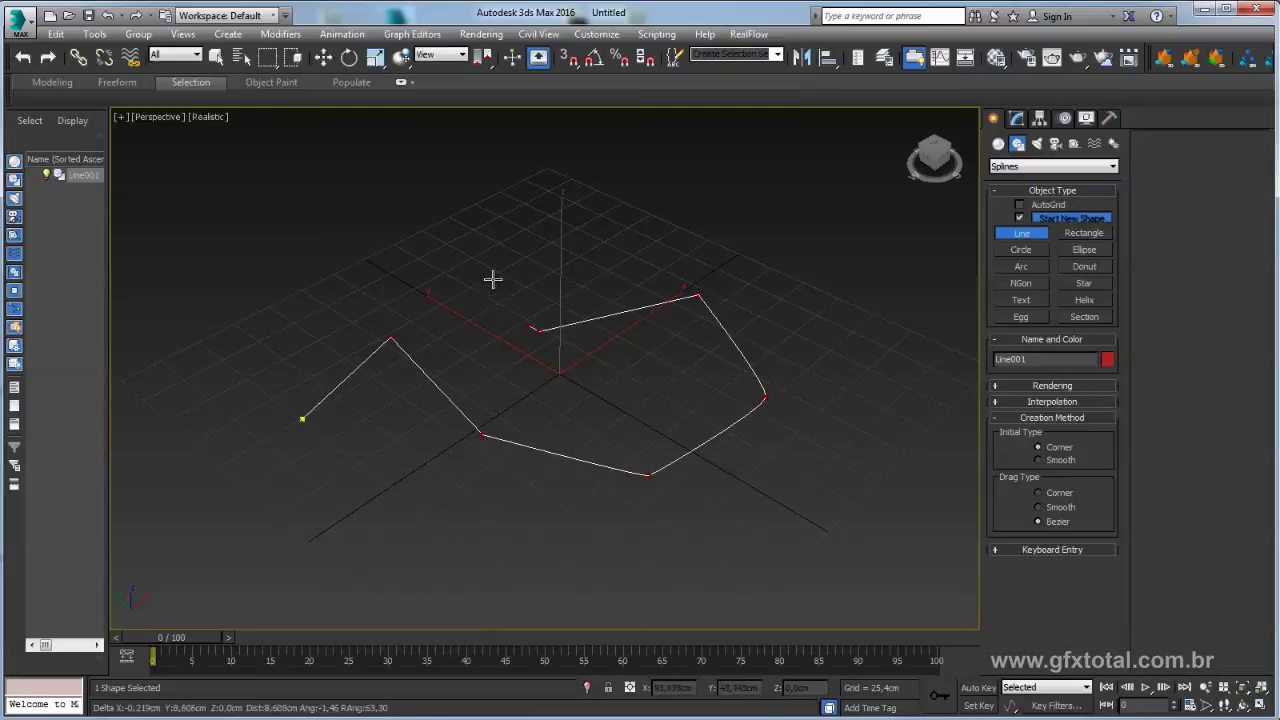
pyautogui.click(485, 260)
pyautogui.click(585, 202)
pyautogui.click(708, 238)
pyautogui.click(808, 246)
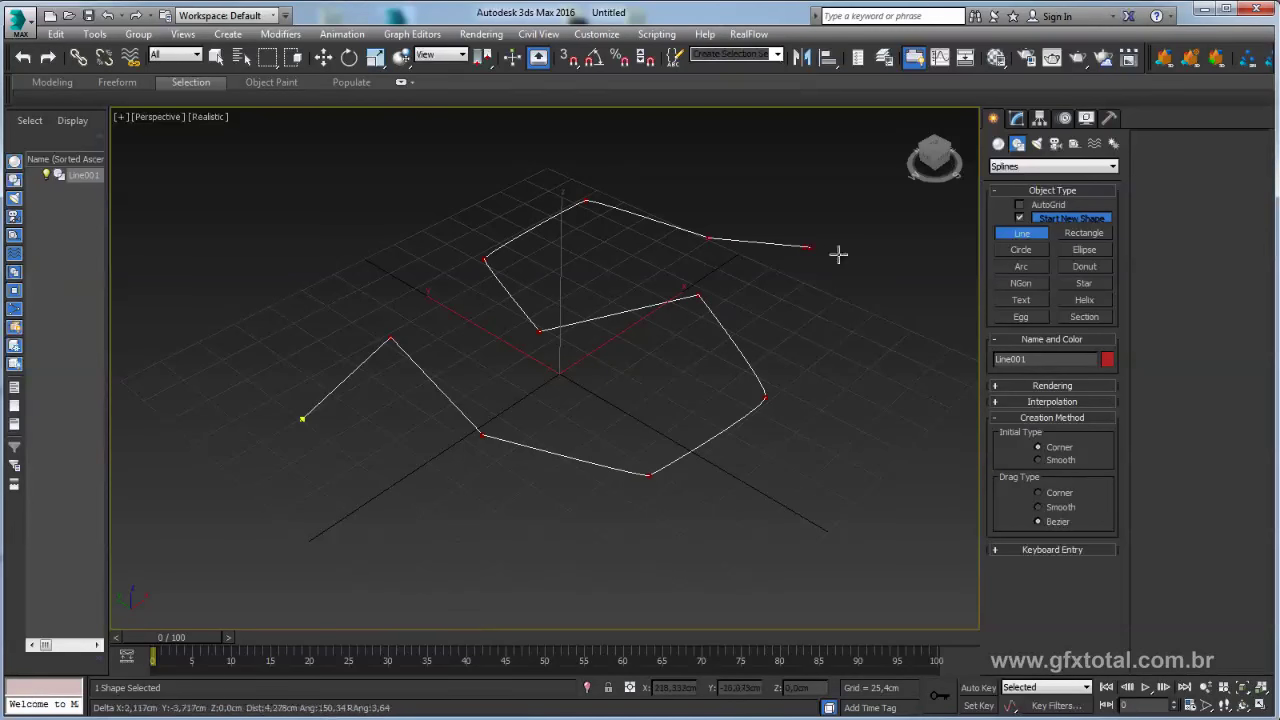
pyautogui.click(883, 306)
pyautogui.rightClick(860, 350)
# Orbit and tilt the view to inspect the new line from above
pyautogui.keyDown('alt'); pyautogui.moveTo(826, 403); pyautogui.dragTo(295, 510, button='middle'); pyautogui.keyUp('alt')
pyautogui.keyDown('alt'); pyautogui.moveTo(697, 229); pyautogui.dragTo(640, 286, button='middle'); pyautogui.keyUp('alt')
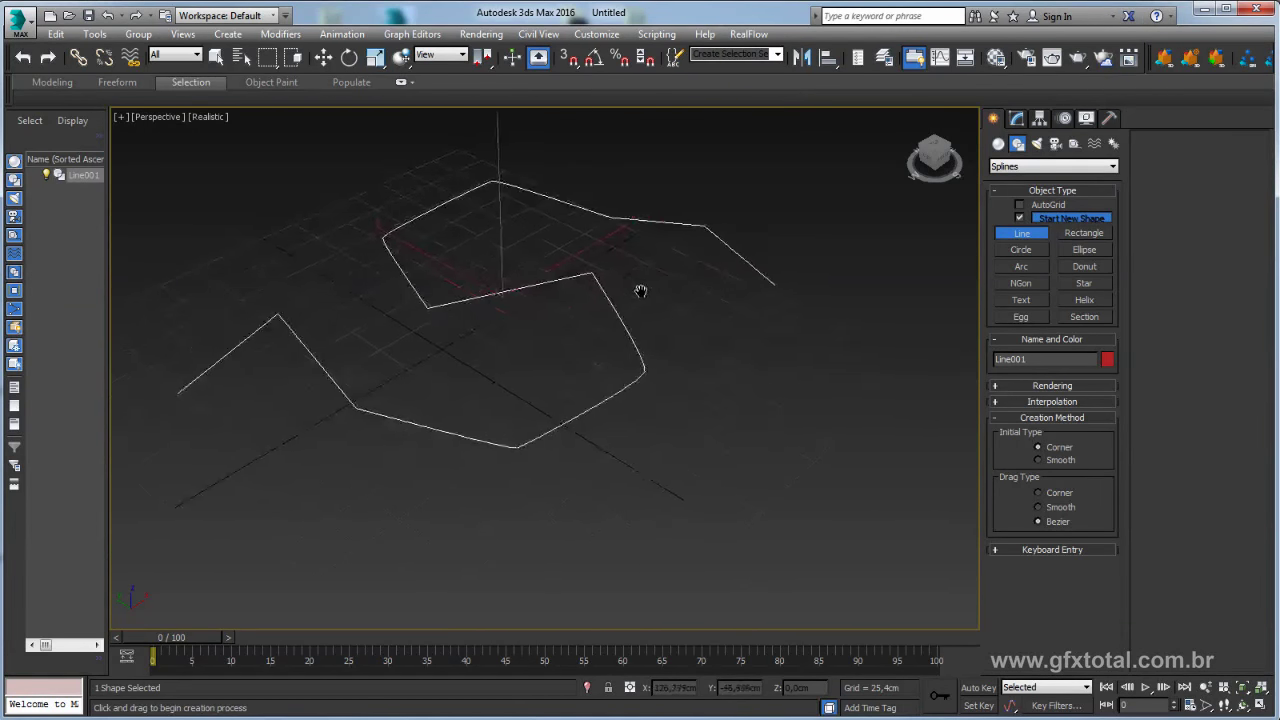
pyautogui.scroll(-5, 646, 286)
pyautogui.scroll(4, 472, 322)
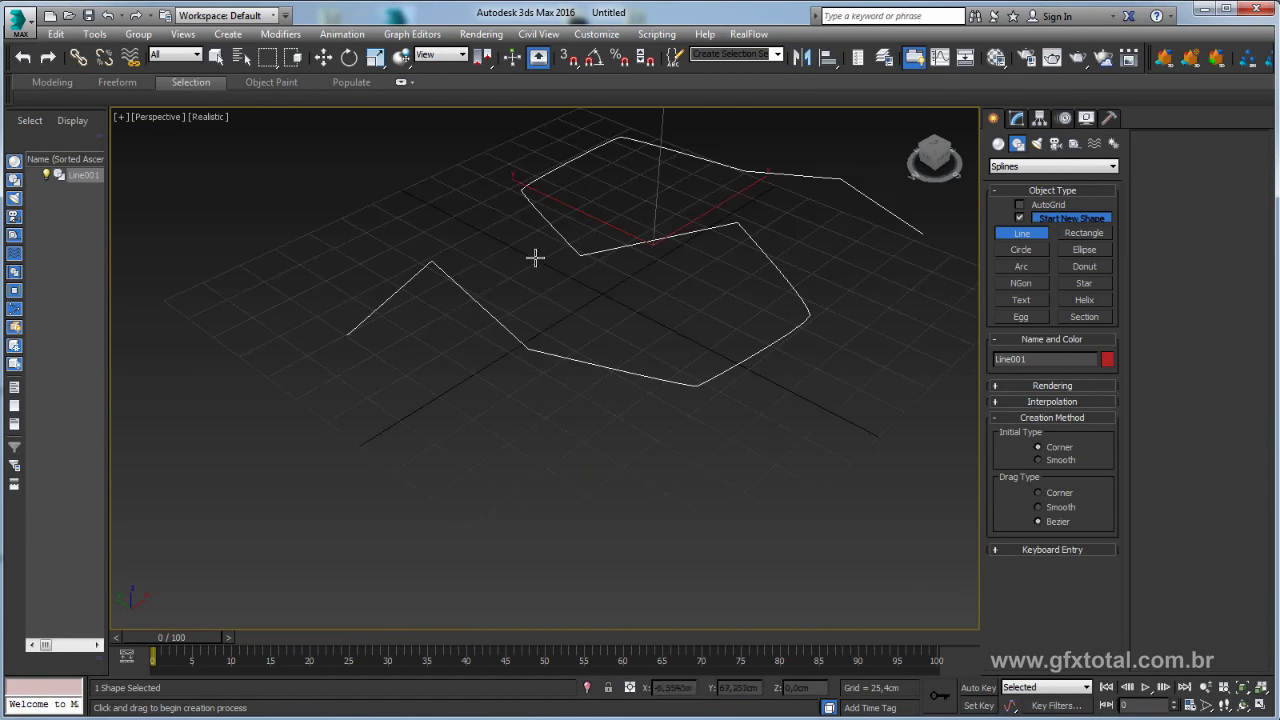
pyautogui.scroll(-3, 575, 327)
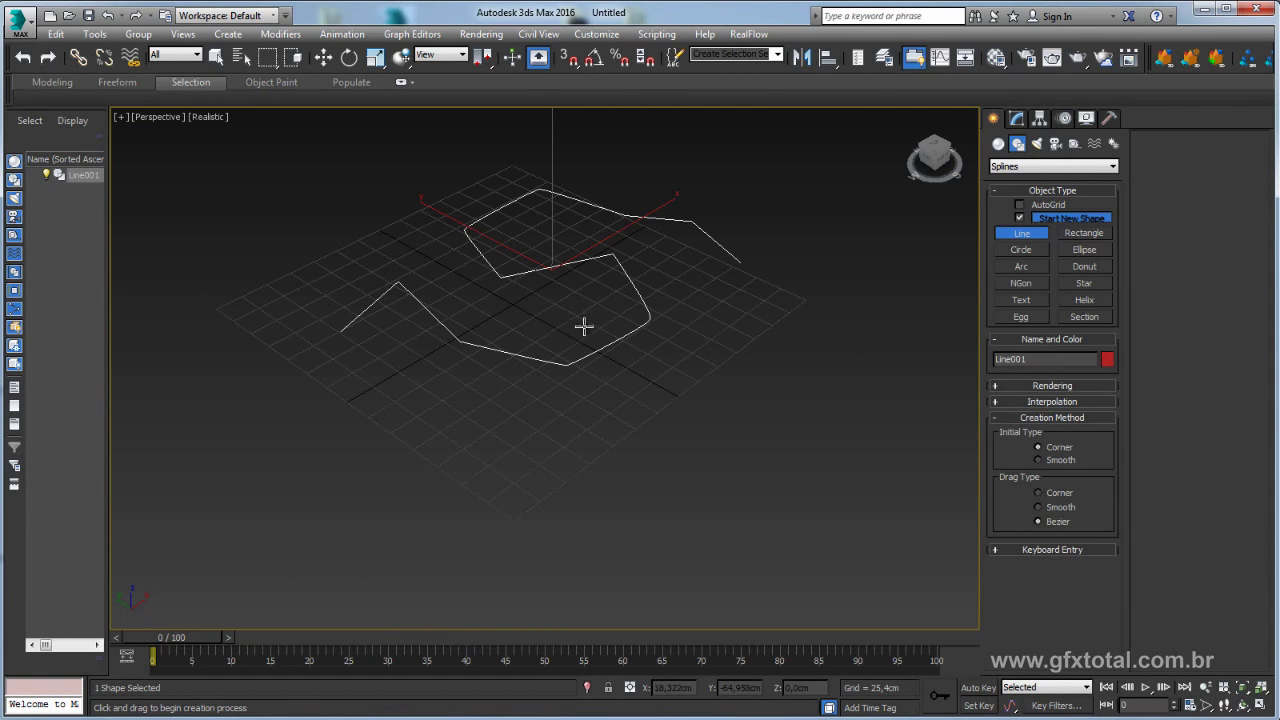
pyautogui.keyDown('alt'); pyautogui.moveTo(564, 325); pyautogui.dragTo(585, 407, button='middle'); pyautogui.keyUp('alt')
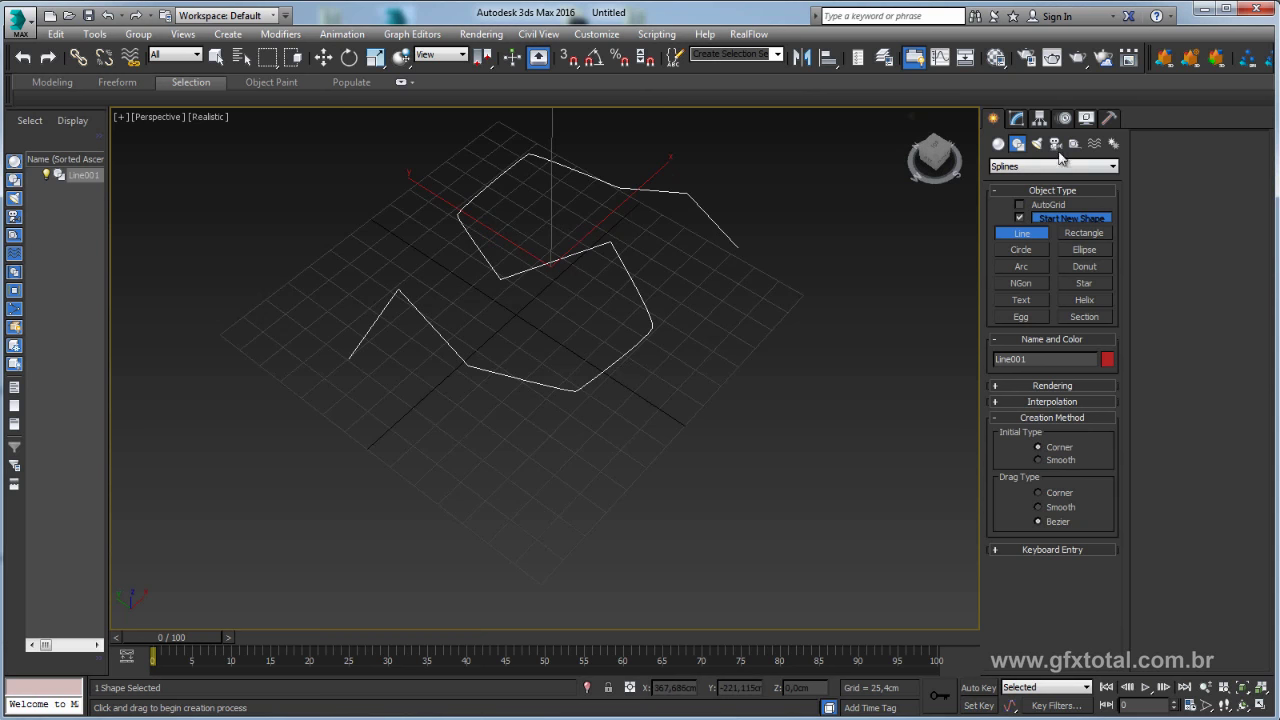
# Enter Vertex mode on Line001 and select its bottom vertex
pyautogui.click(1017, 120)
pyautogui.click(1033, 476)
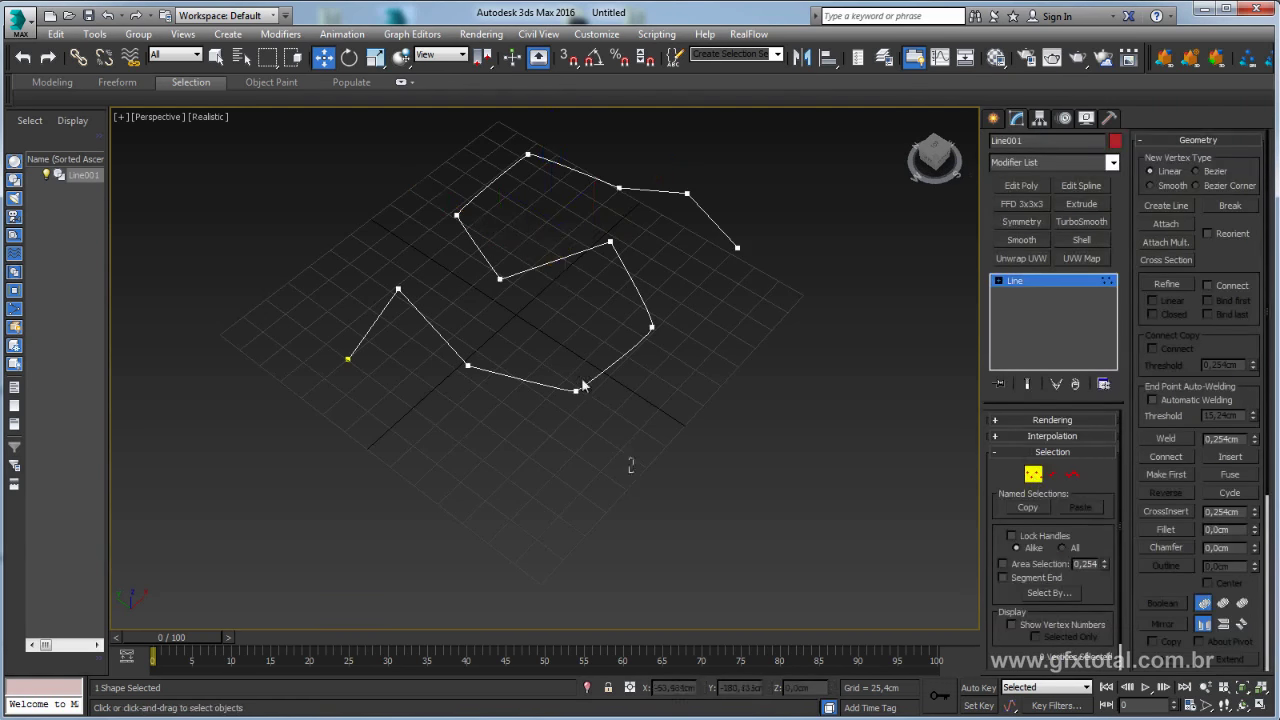
pyautogui.click(575, 390)
pyautogui.scroll(2, 575, 392)
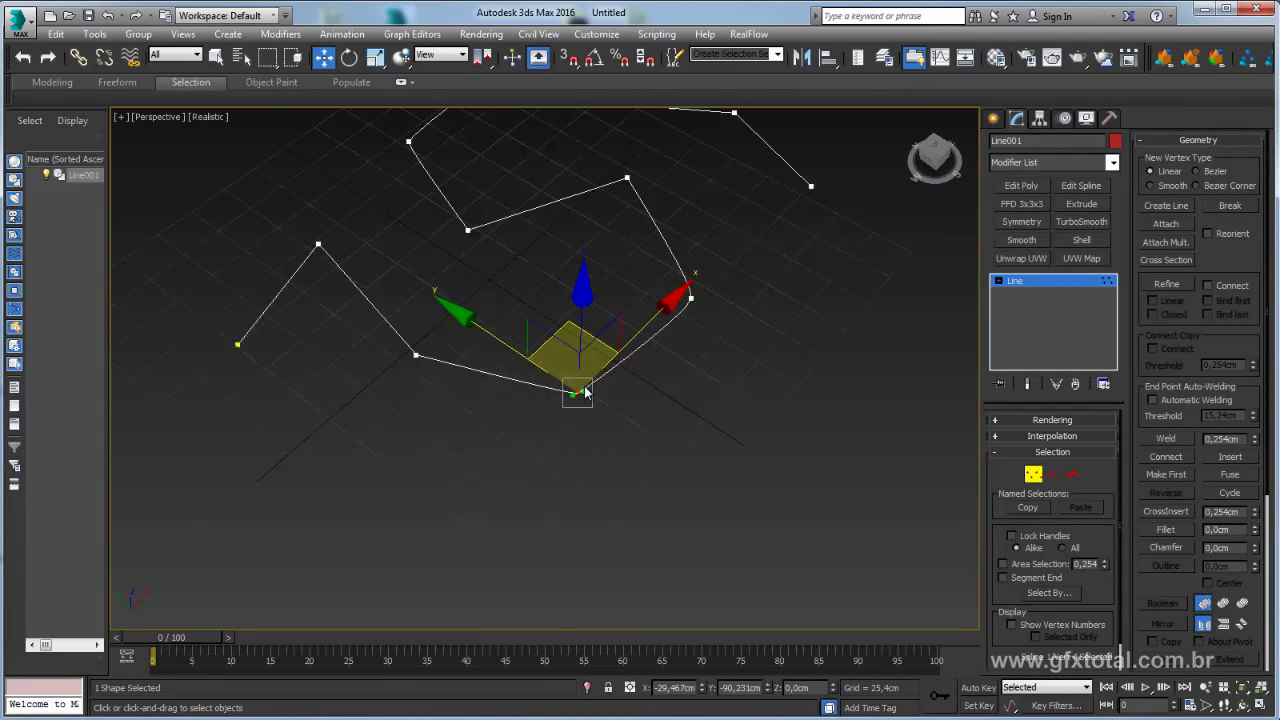
pyautogui.scroll(3, 578, 393)
pyautogui.scroll(2, 583, 395)
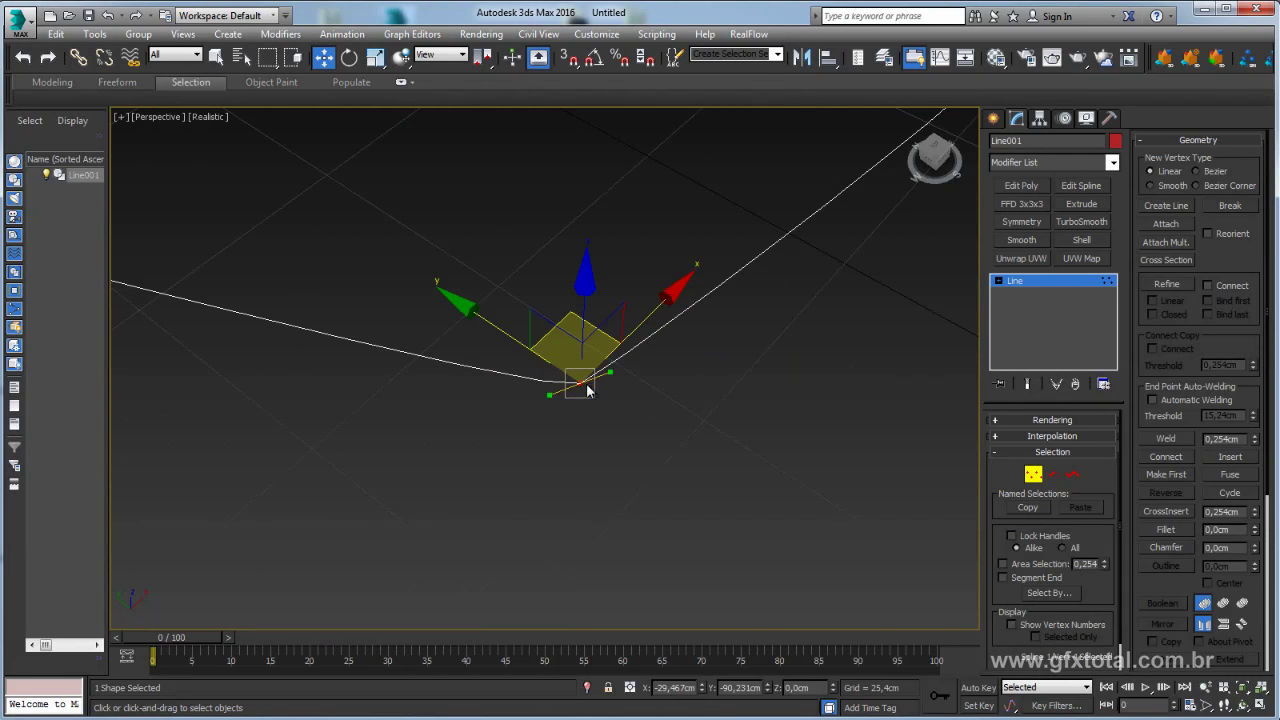
pyautogui.moveTo(580, 383); pyautogui.dragTo(632, 340, button='middle')
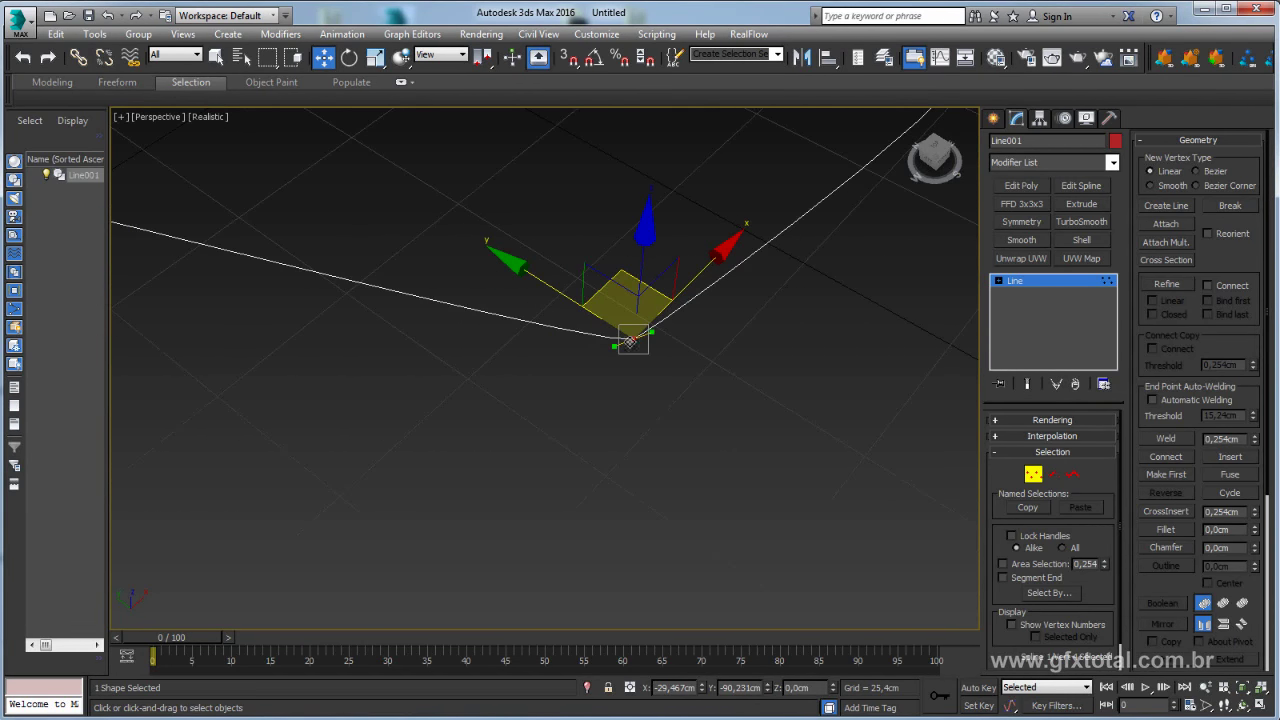
pyautogui.scroll(-3, 640, 344)
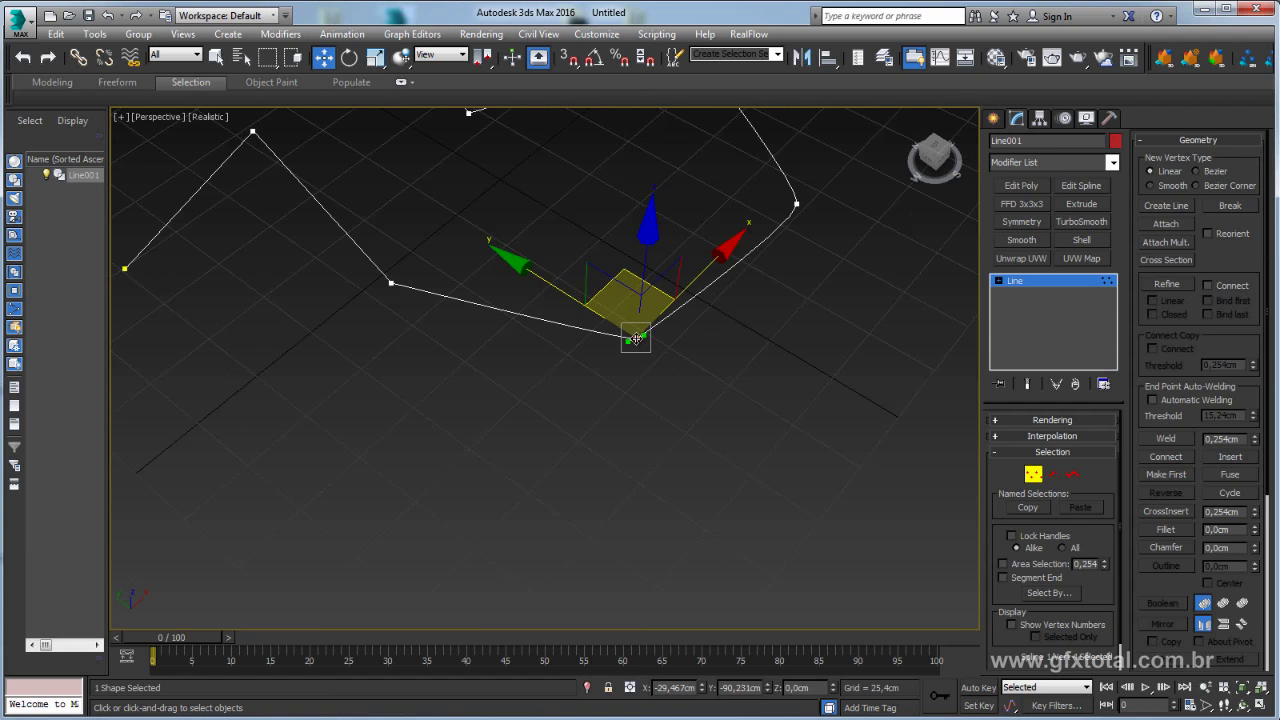
# Set the bottom vertex to Corner, pull it down-right, then convert it to Bezier
pyautogui.rightClick(636, 340)
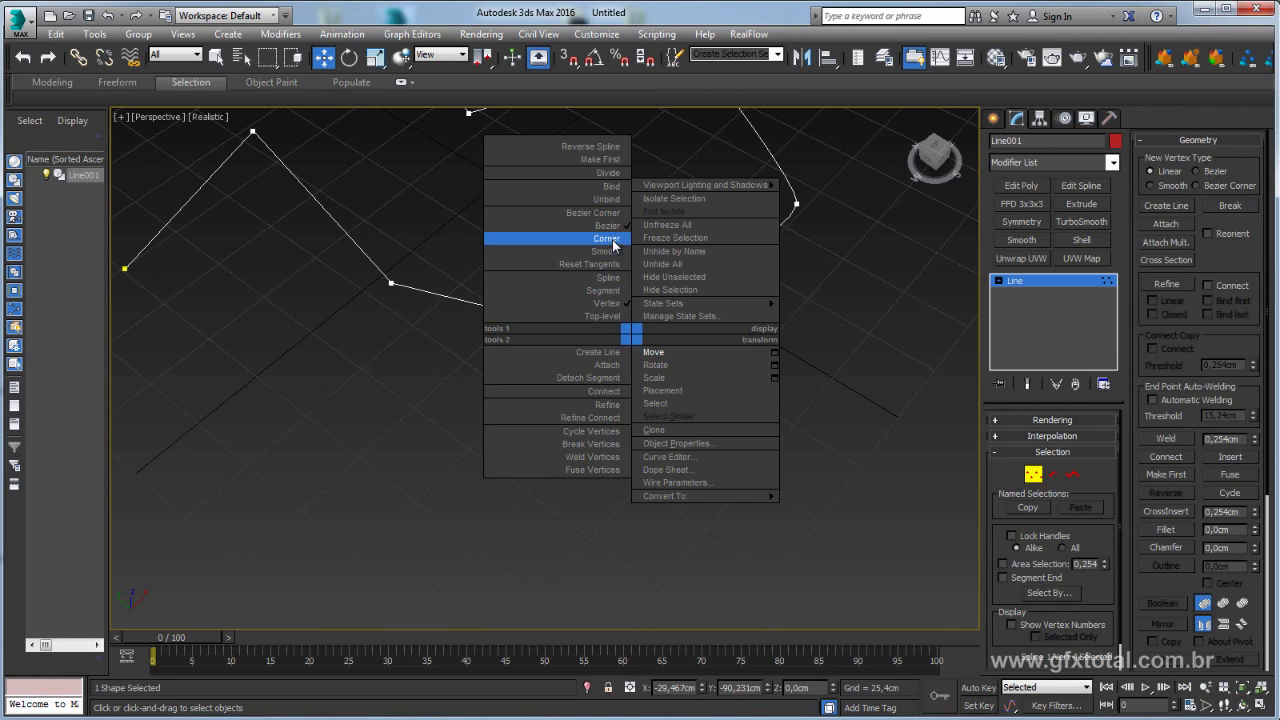
pyautogui.click(613, 240)
pyautogui.moveTo(627, 275)
pyautogui.mouseDown()
pyautogui.moveTo(716, 349)
pyautogui.moveTo(648, 334)
pyautogui.mouseUp()
pyautogui.rightClick(635, 312)
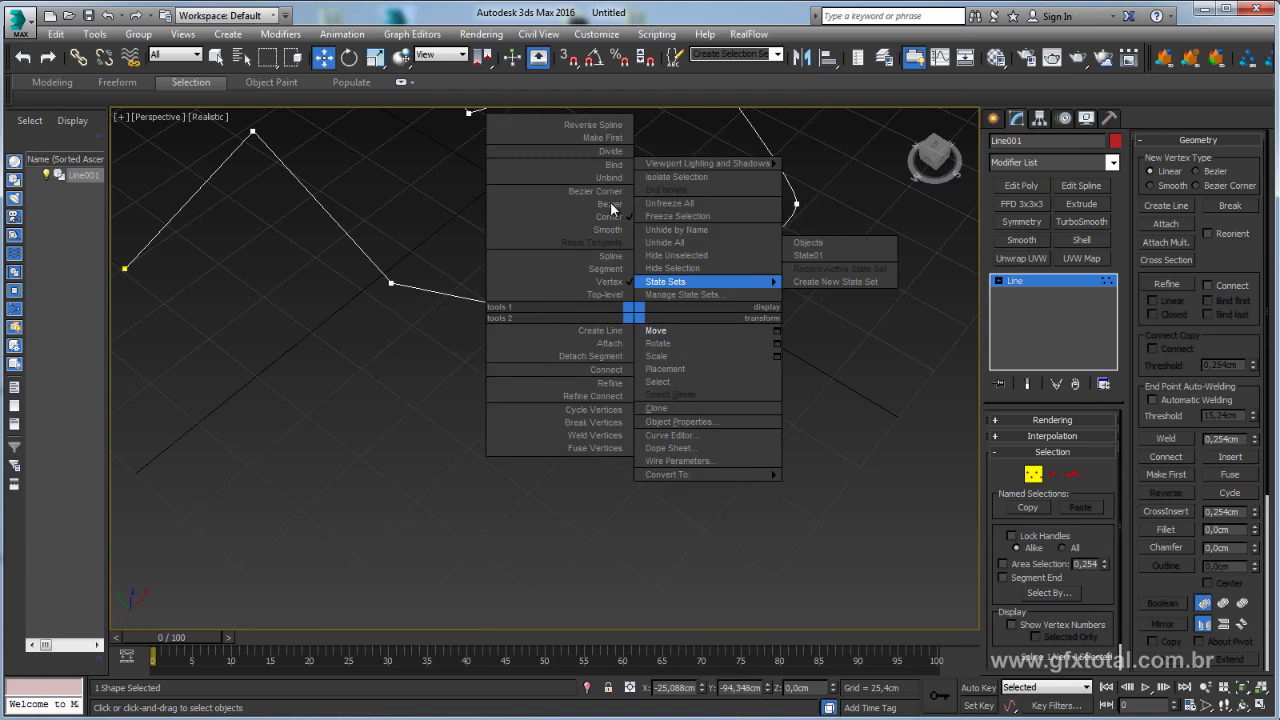
pyautogui.click(610, 206)
pyautogui.rightClick(654, 287)
pyautogui.click(629, 183)
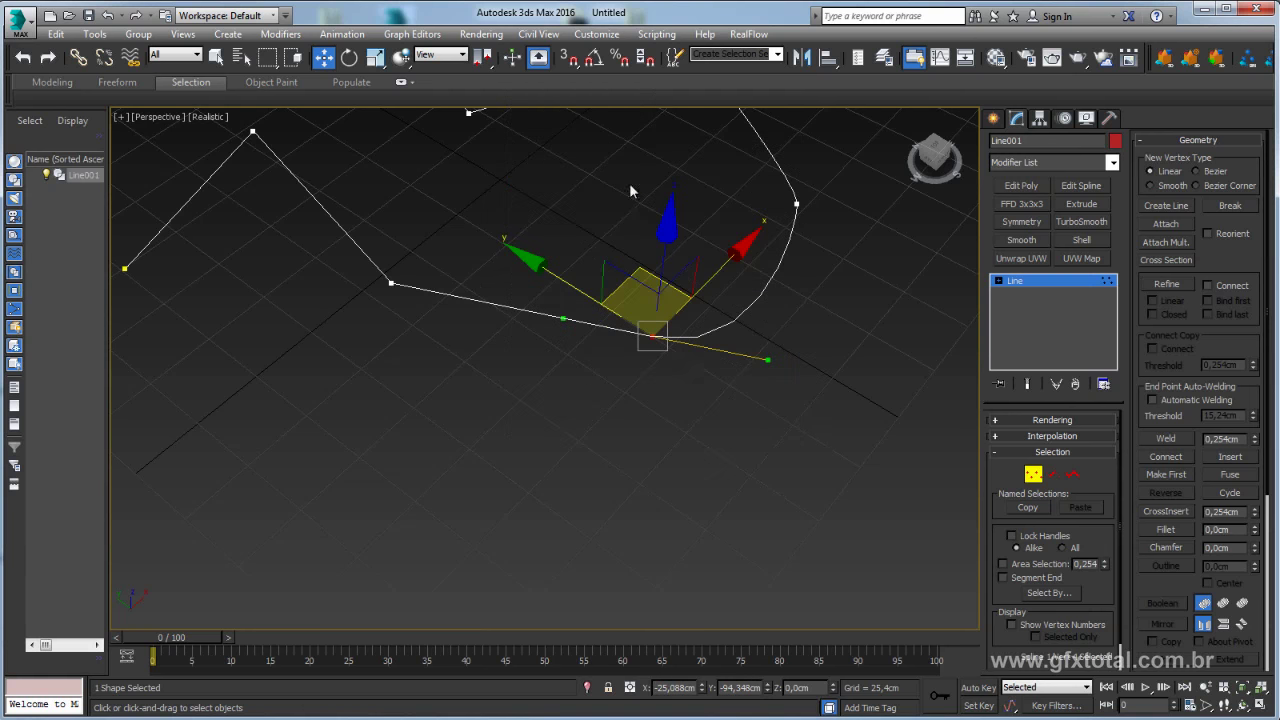
pyautogui.moveTo(683, 353); pyautogui.dragTo(680, 365, button='middle')
# Convert the vertex to Bezier Corner and rotate and pull its tangent handles to reshape the curve
pyautogui.press('e')
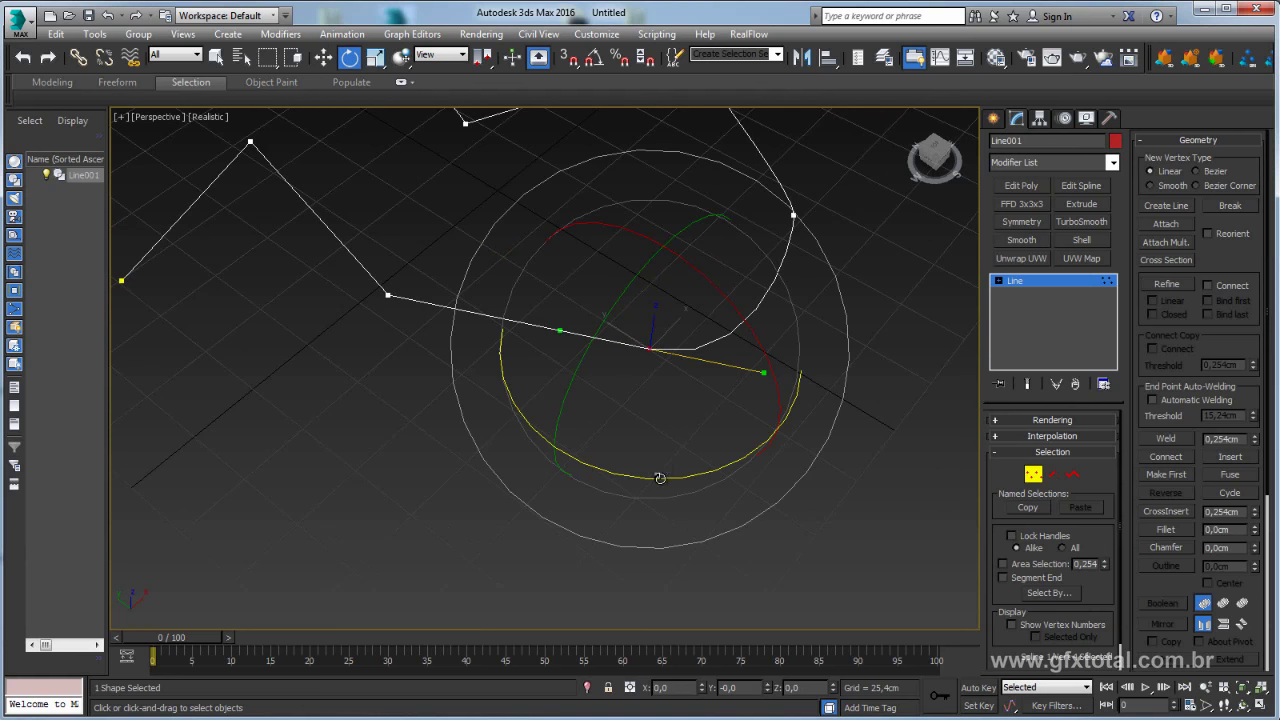
pyautogui.moveTo(660, 478)
pyautogui.mouseDown()
pyautogui.moveTo(810, 447)
pyautogui.moveTo(737, 411)
pyautogui.mouseUp()
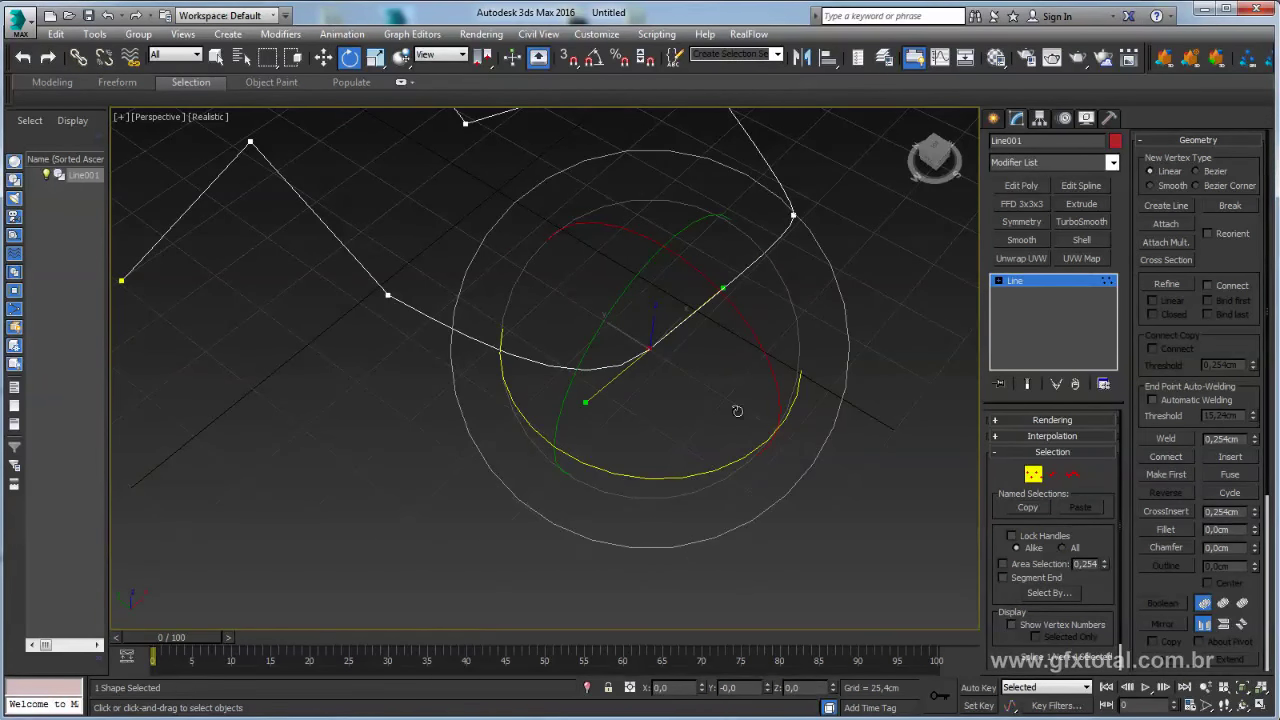
pyautogui.rightClick(658, 352)
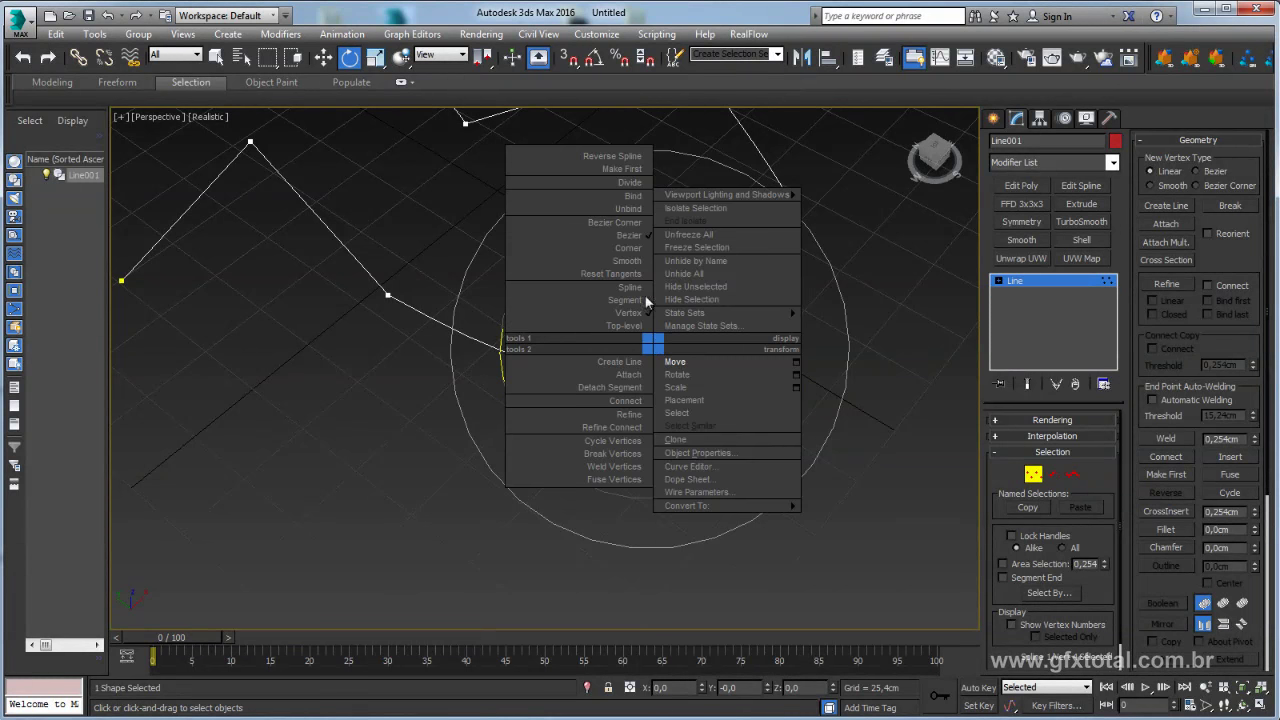
pyautogui.click(628, 223)
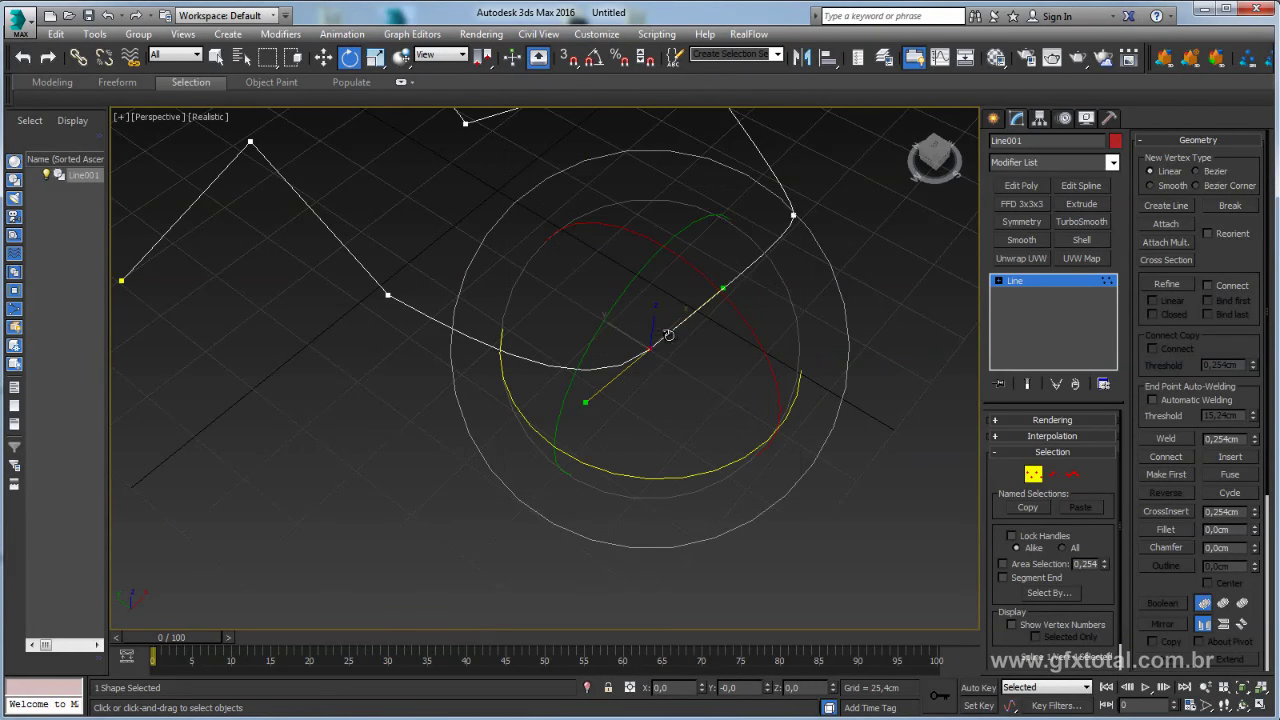
pyautogui.click(324, 58)
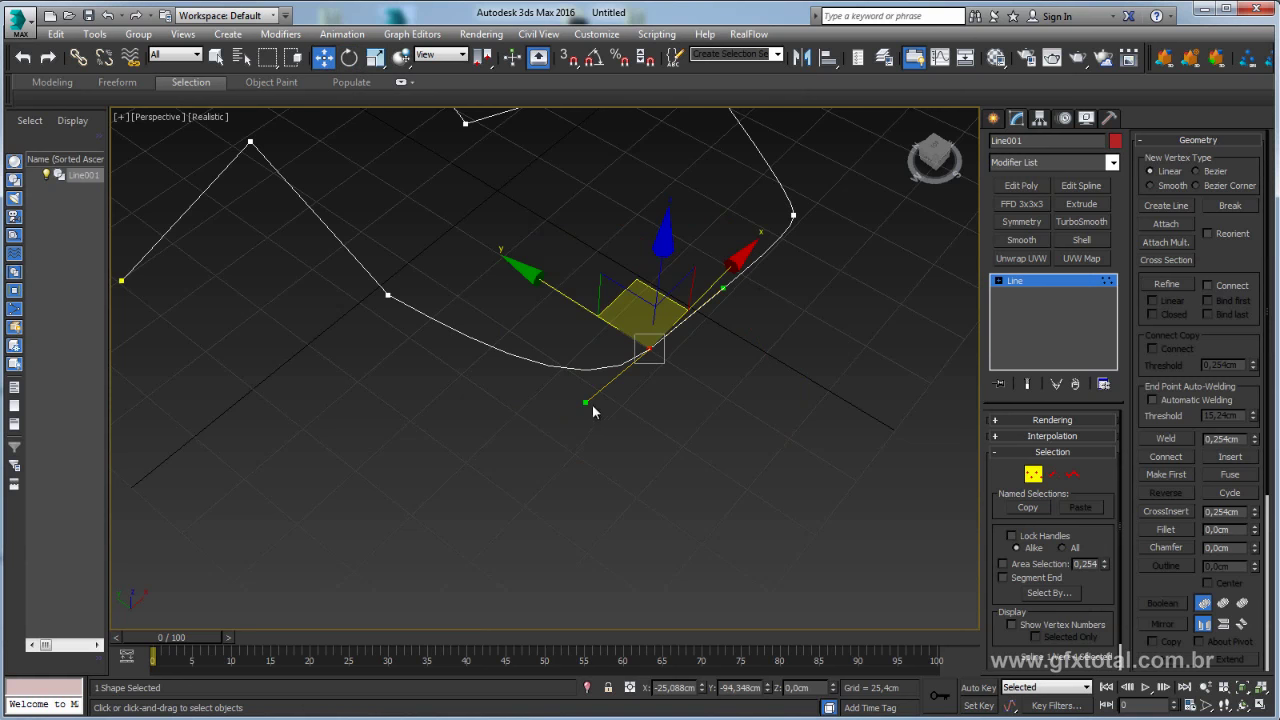
pyautogui.moveTo(590, 405)
pyautogui.mouseDown()
pyautogui.moveTo(808, 508)
pyautogui.moveTo(527, 423)
pyautogui.mouseUp()
# Swing and shorten the Bezier Corner tangent handles to fine-tune the curve
pyautogui.press('e')
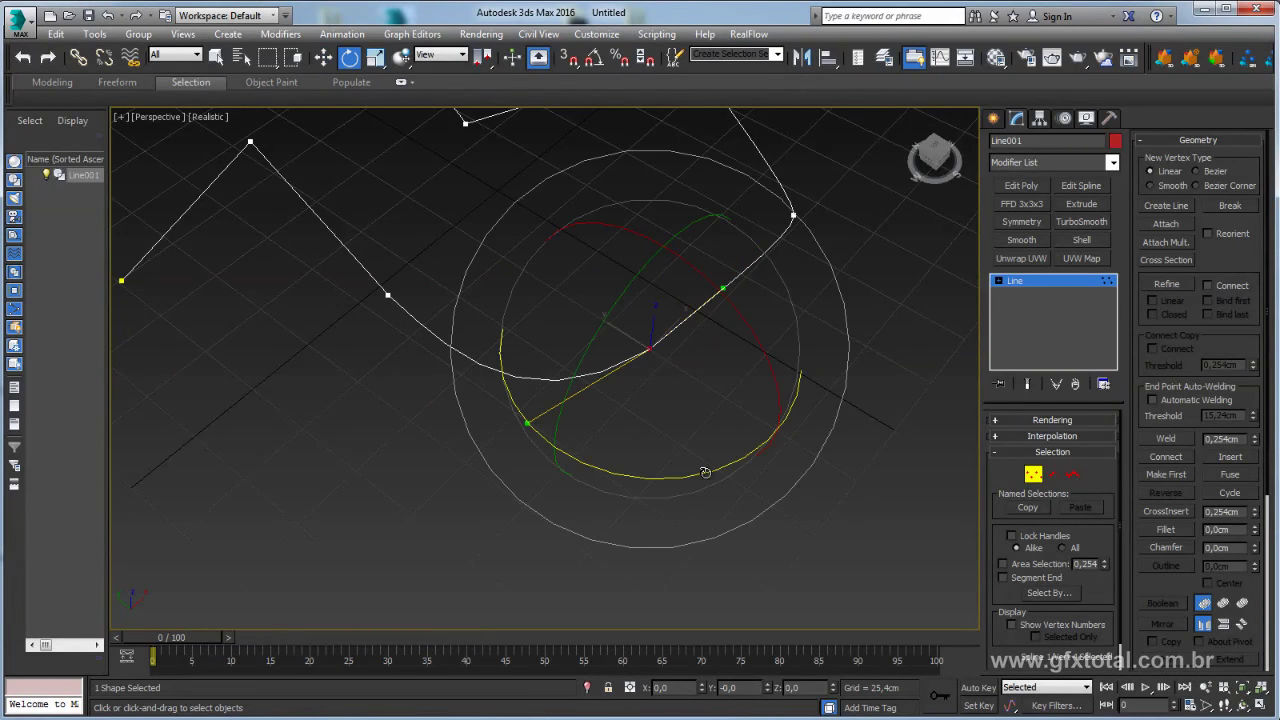
pyautogui.moveTo(705, 472)
pyautogui.mouseDown()
pyautogui.moveTo(626, 483)
pyautogui.moveTo(705, 474)
pyautogui.mouseUp()
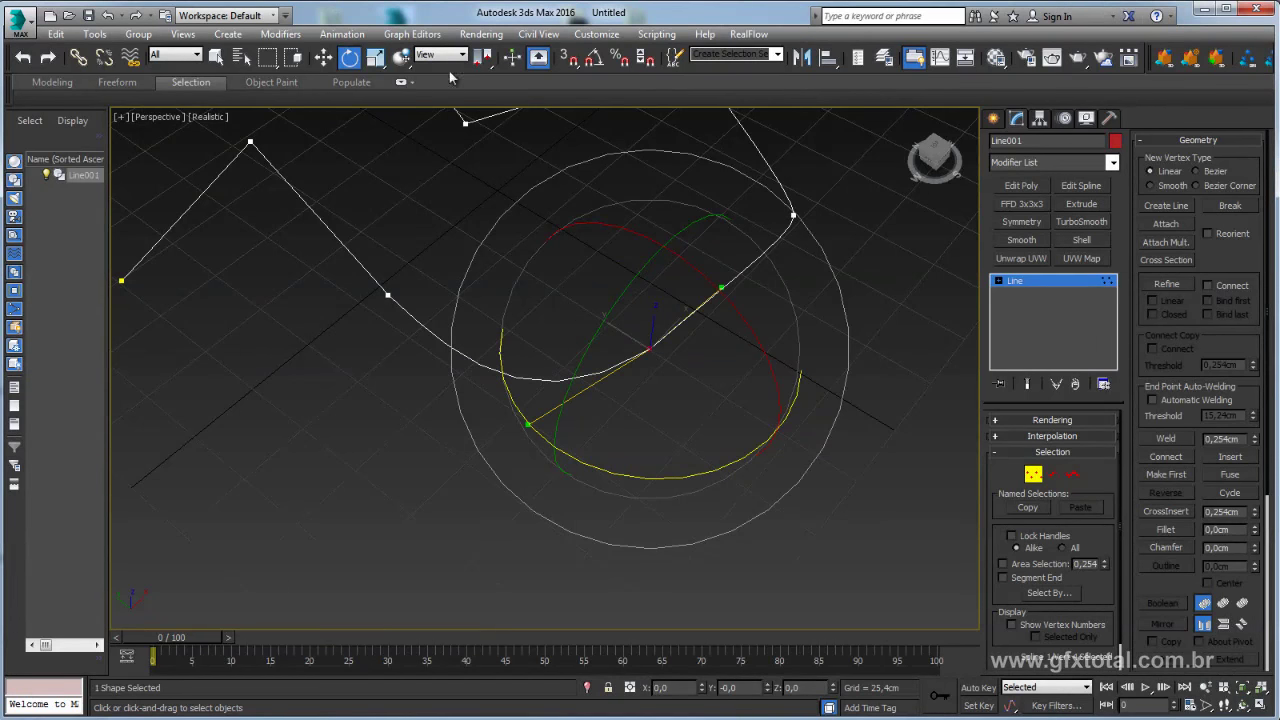
pyautogui.click(323, 57)
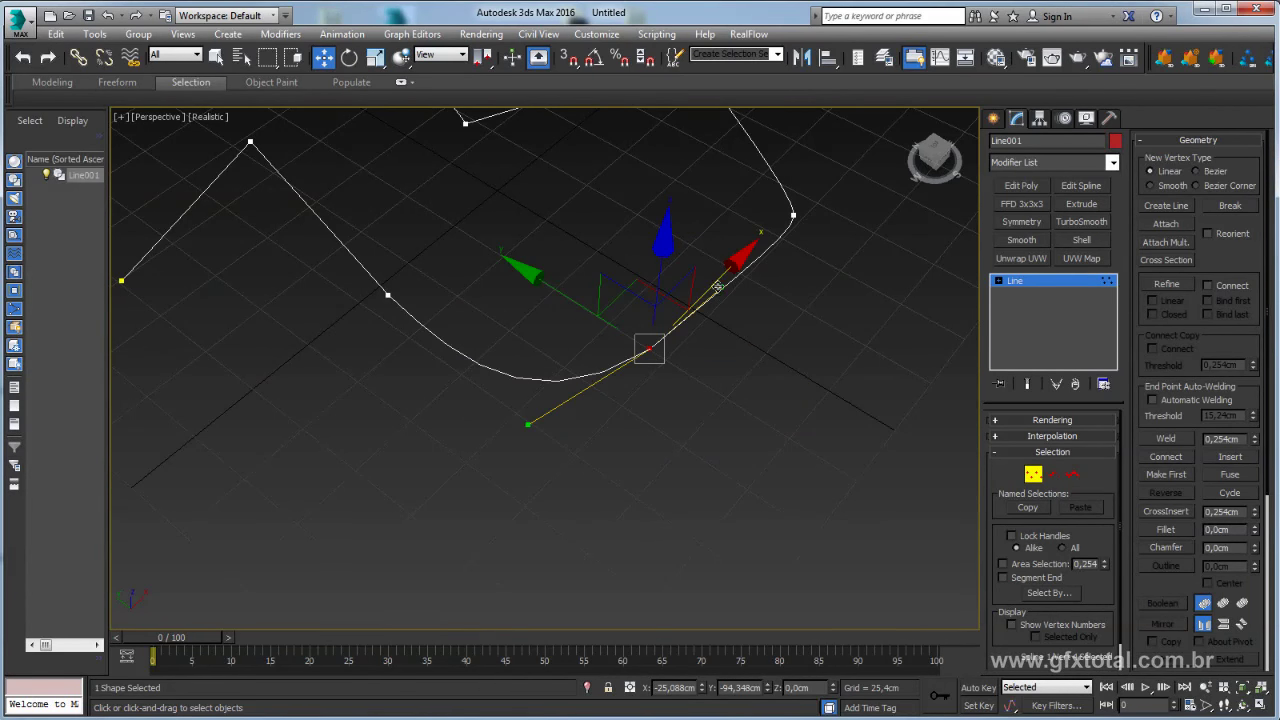
pyautogui.moveTo(758, 328); pyautogui.dragTo(802, 433)
pyautogui.moveTo(528, 425); pyautogui.dragTo(520, 432)
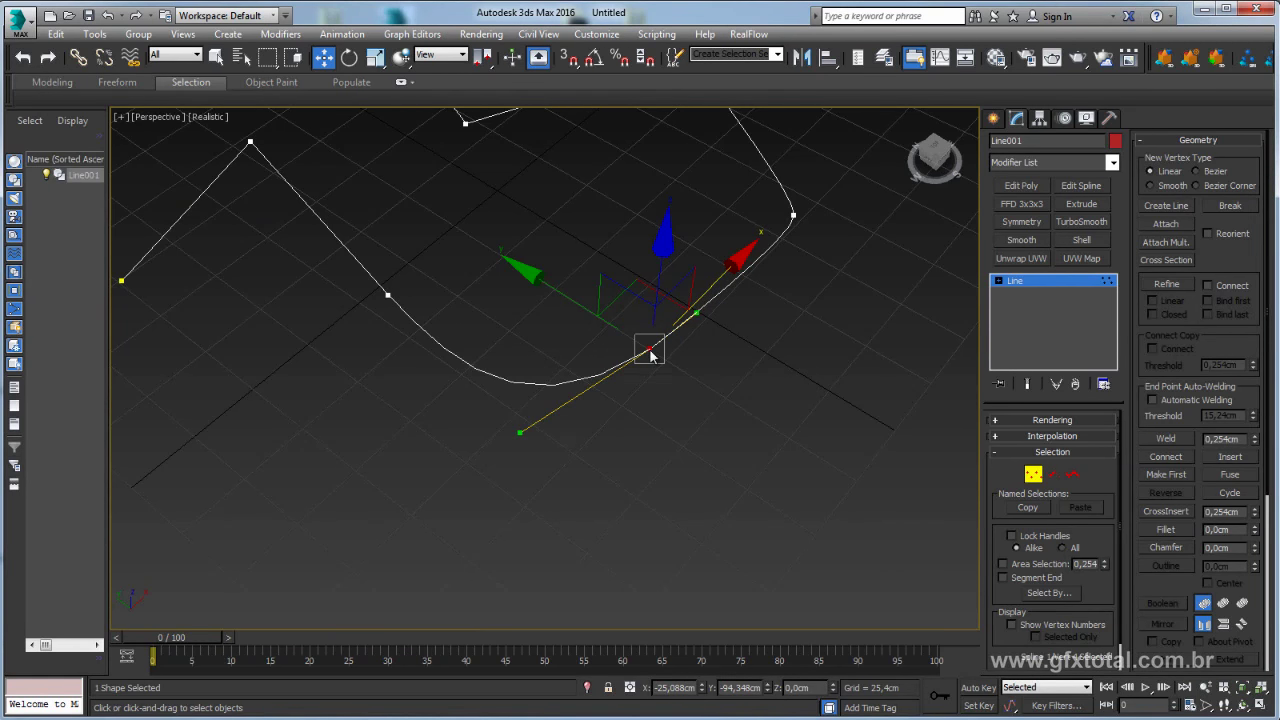
# Make the bottom vertex Smooth, raise it up the curve, and orbit out over the scene
pyautogui.rightClick(650, 355)
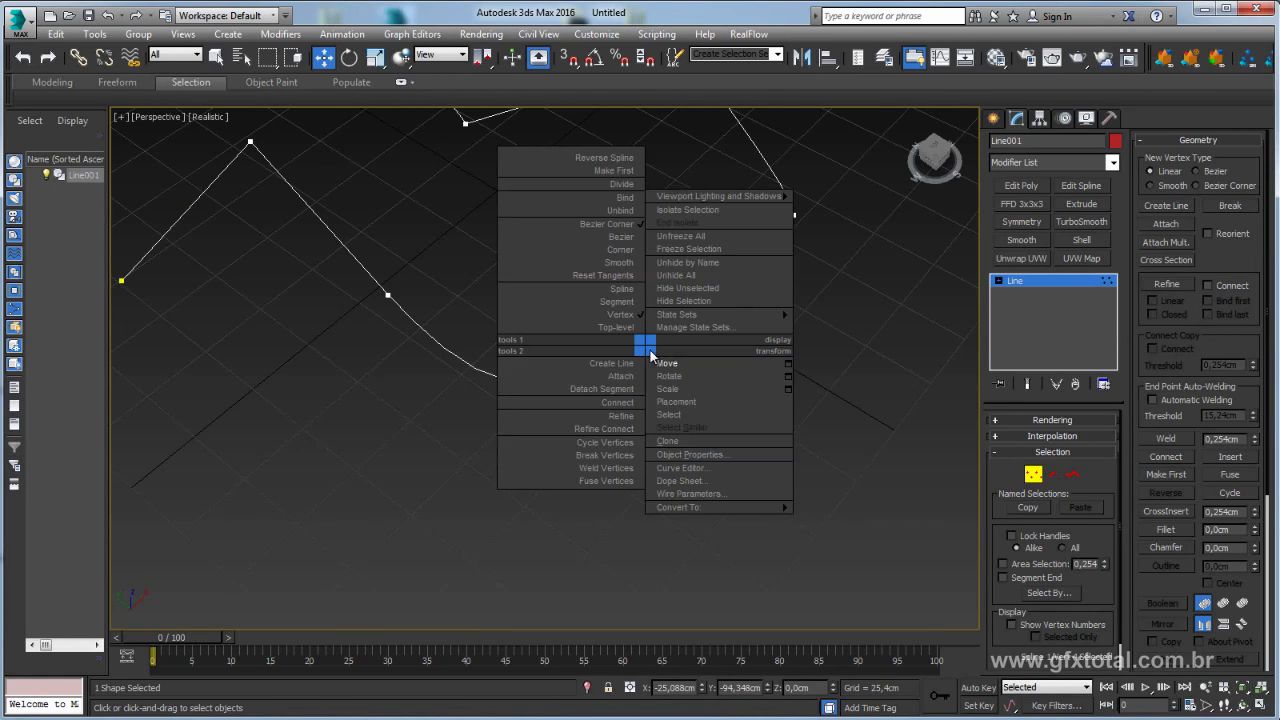
pyautogui.click(621, 266)
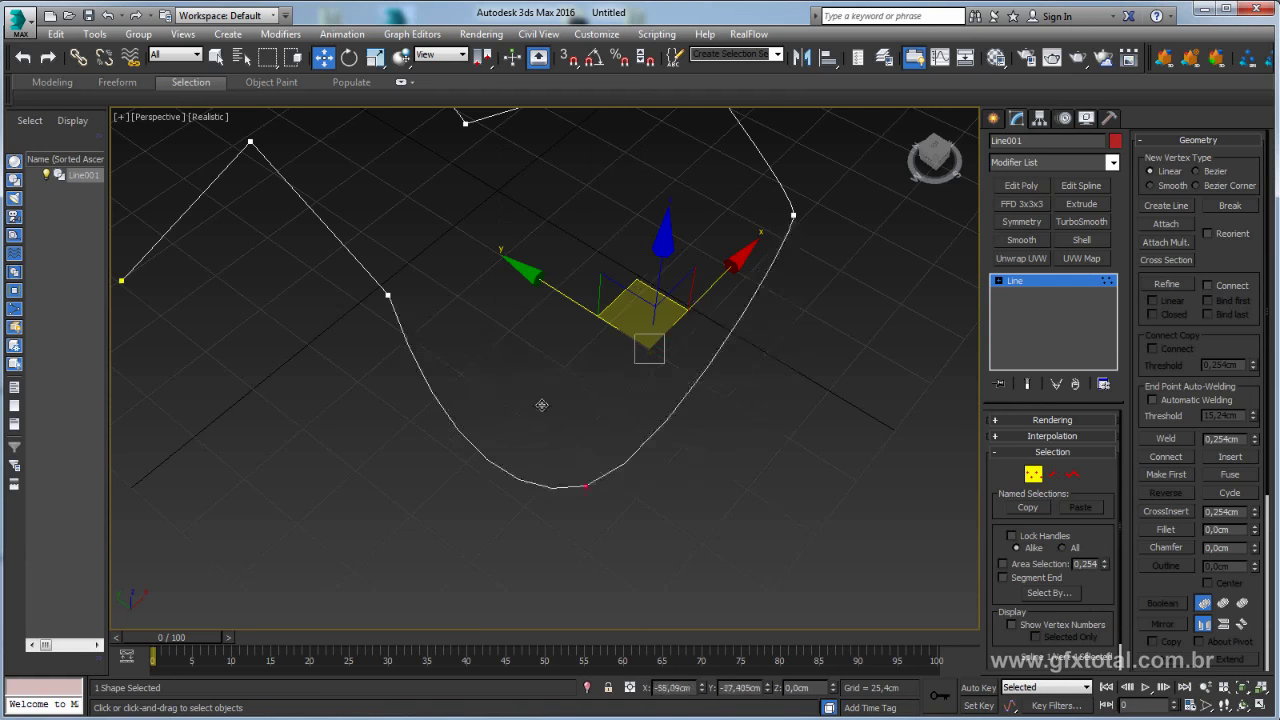
pyautogui.moveTo(541, 405); pyautogui.dragTo(587, 289)
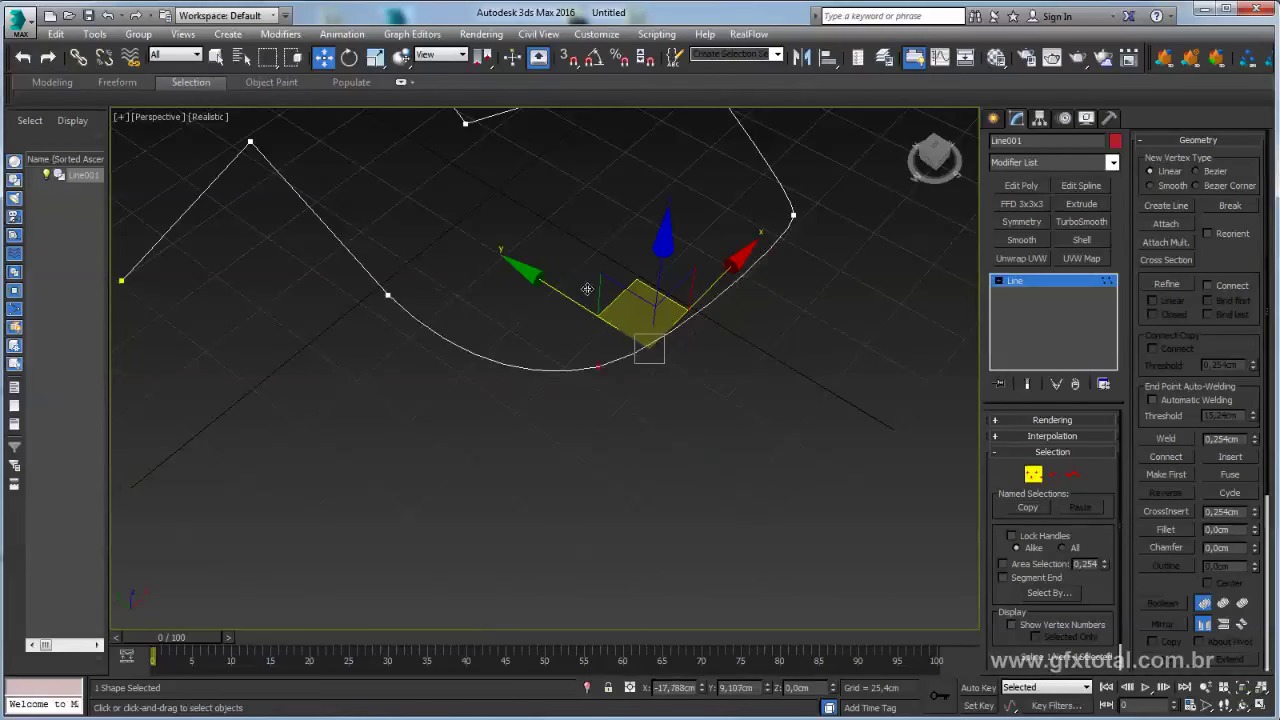
pyautogui.moveTo(646, 352); pyautogui.dragTo(621, 352)
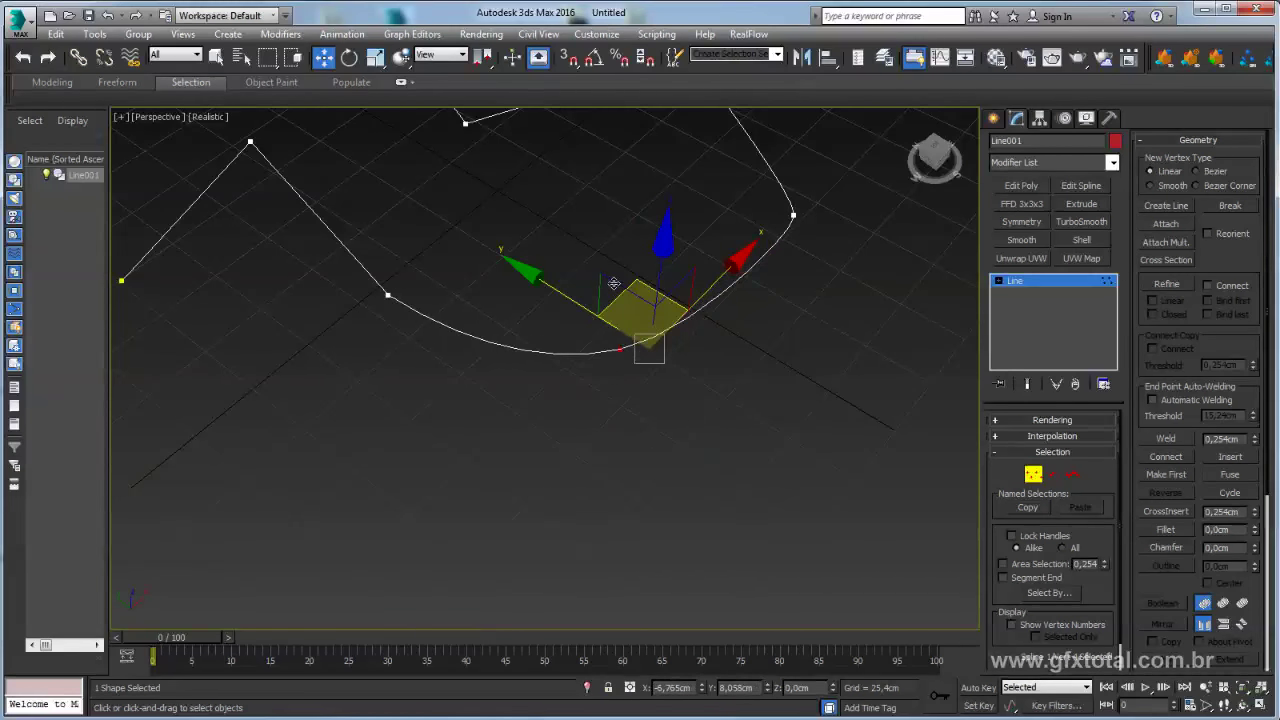
pyautogui.rightClick(626, 355)
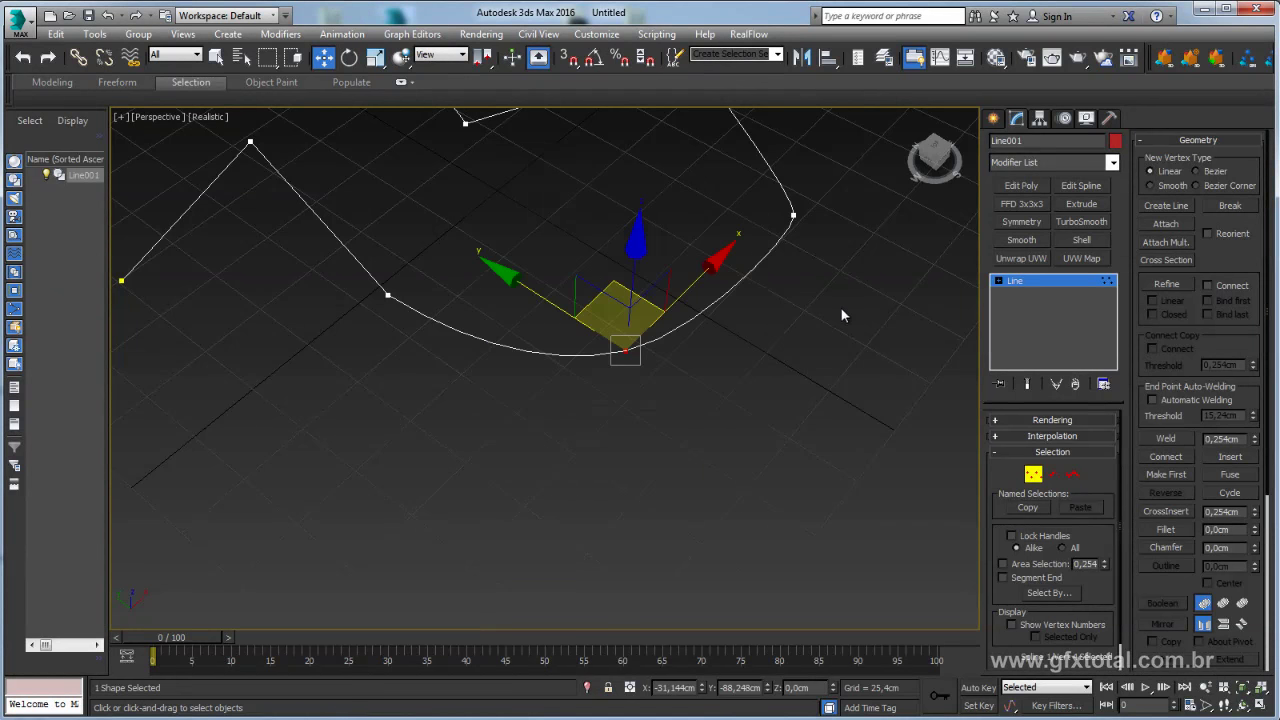
pyautogui.keyDown('alt'); pyautogui.moveTo(841, 315); pyautogui.dragTo(1058, 312, button='middle'); pyautogui.keyUp('alt')
pyautogui.moveTo(990, 290)
pyautogui.keyDown('alt'); pyautogui.mouseDown(button='middle')
pyautogui.moveTo(751, 416)
pyautogui.moveTo(689, 394)
pyautogui.mouseUp(button='middle'); pyautogui.keyUp('alt')
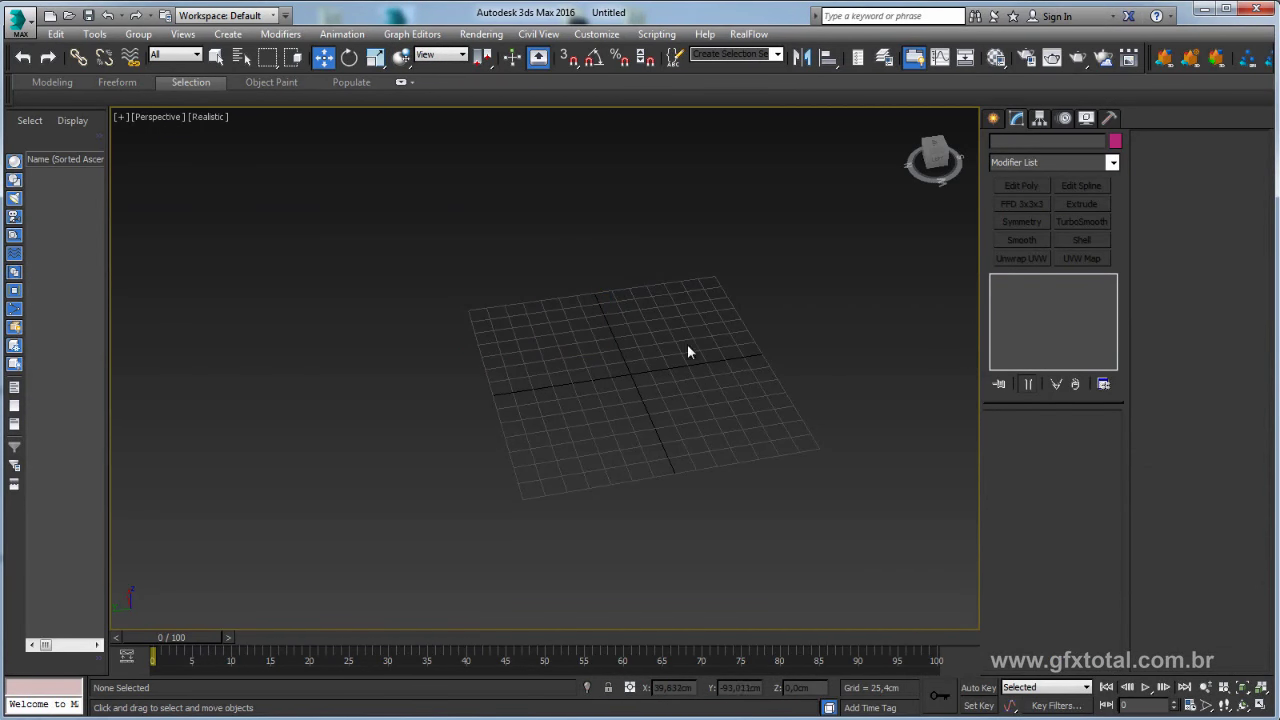
# Start a Line spline and place five corner vertices across the grid
pyautogui.click(994, 119)
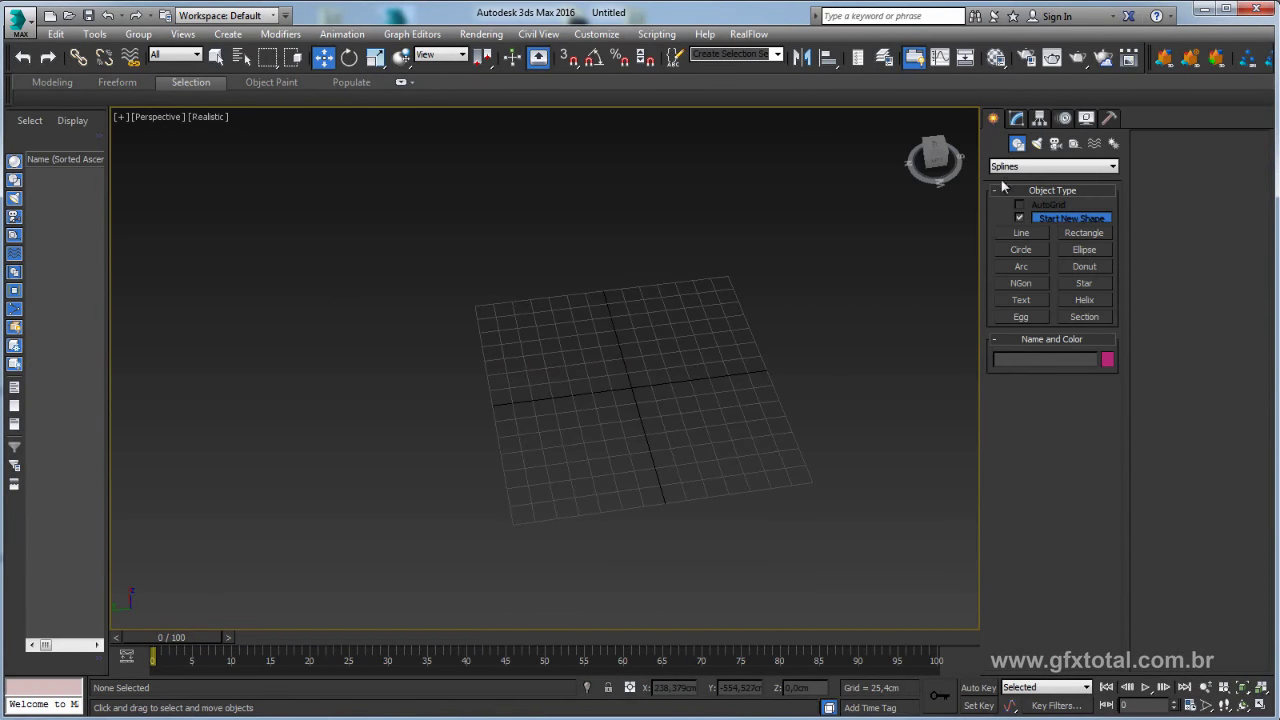
pyautogui.click(1021, 234)
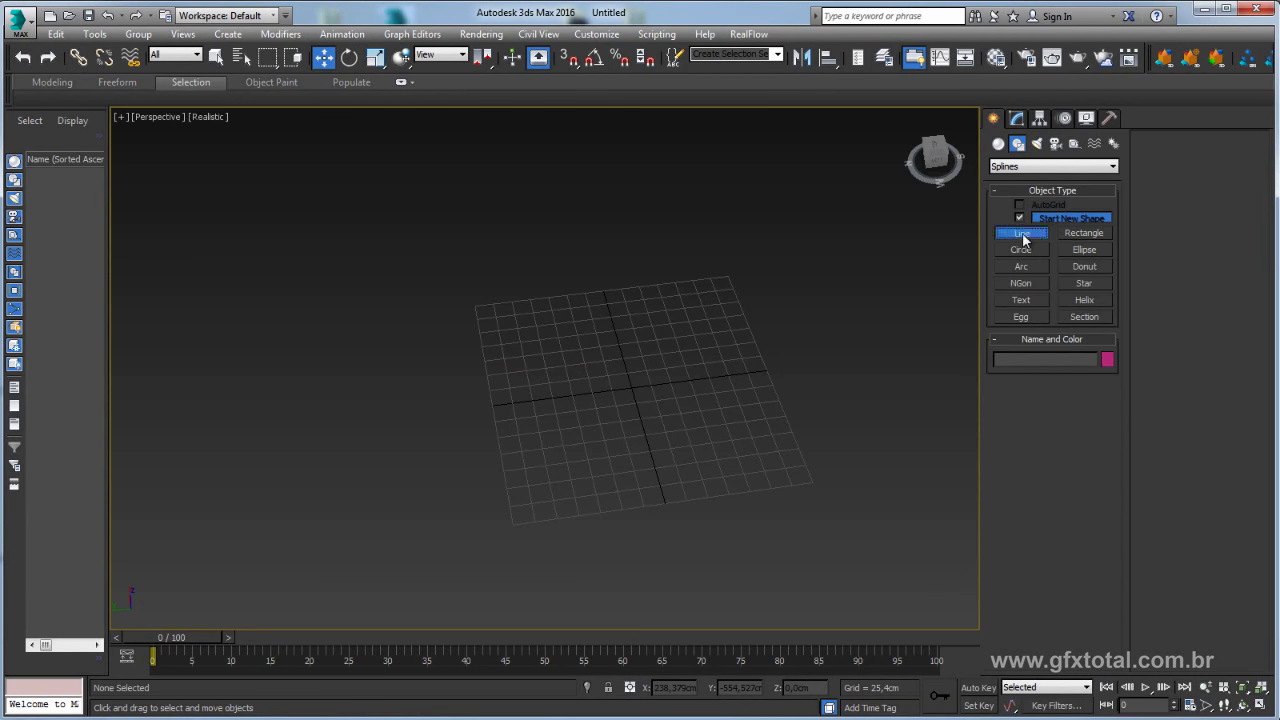
pyautogui.click(571, 487)
pyautogui.click(543, 382)
pyautogui.click(627, 332)
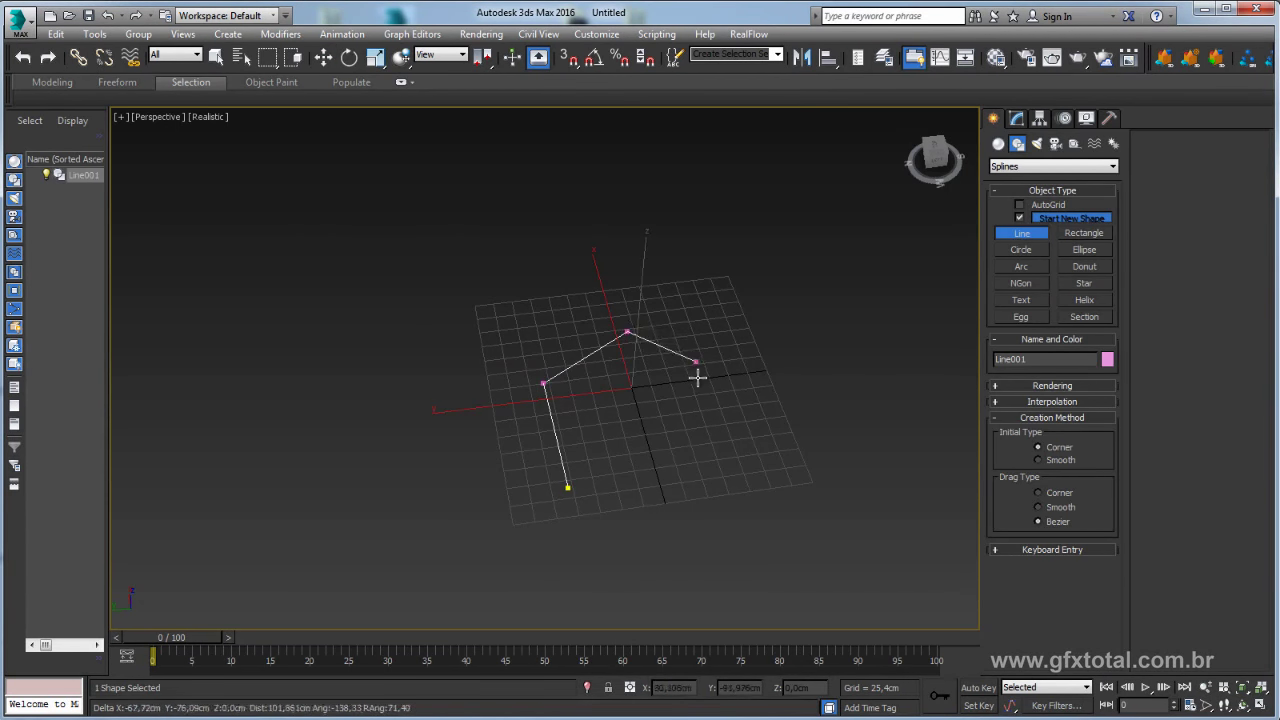
pyautogui.click(698, 377)
pyautogui.click(782, 355)
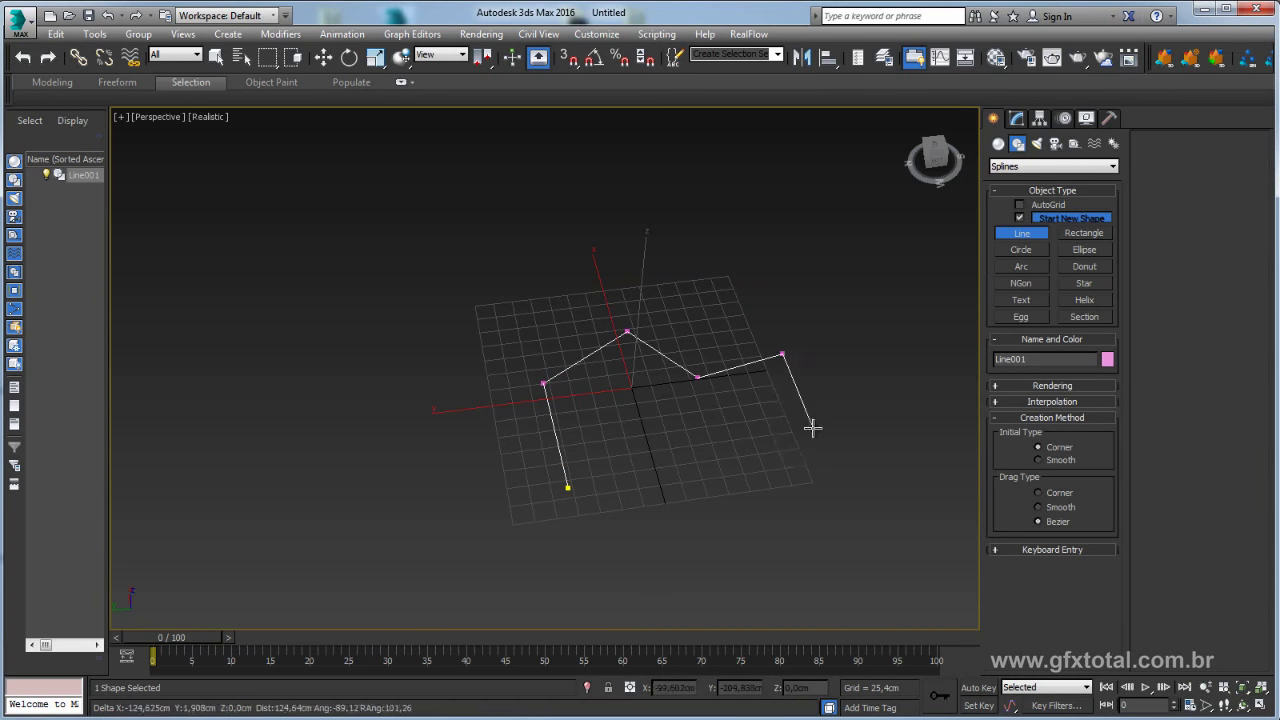
# Add curved and corner vertices along the right and bottom, then close the spline on its first vertex
pyautogui.moveTo(817, 437)
pyautogui.mouseDown()
pyautogui.moveTo(819, 467)
pyautogui.moveTo(800, 440)
pyautogui.moveTo(771, 517)
pyautogui.moveTo(820, 380)
pyautogui.moveTo(863, 489)
pyautogui.moveTo(765, 418)
pyautogui.moveTo(900, 489)
pyautogui.moveTo(757, 489)
pyautogui.moveTo(766, 423)
pyautogui.moveTo(695, 420)
pyautogui.moveTo(700, 477)
pyautogui.mouseUp()
pyautogui.click(860, 434)
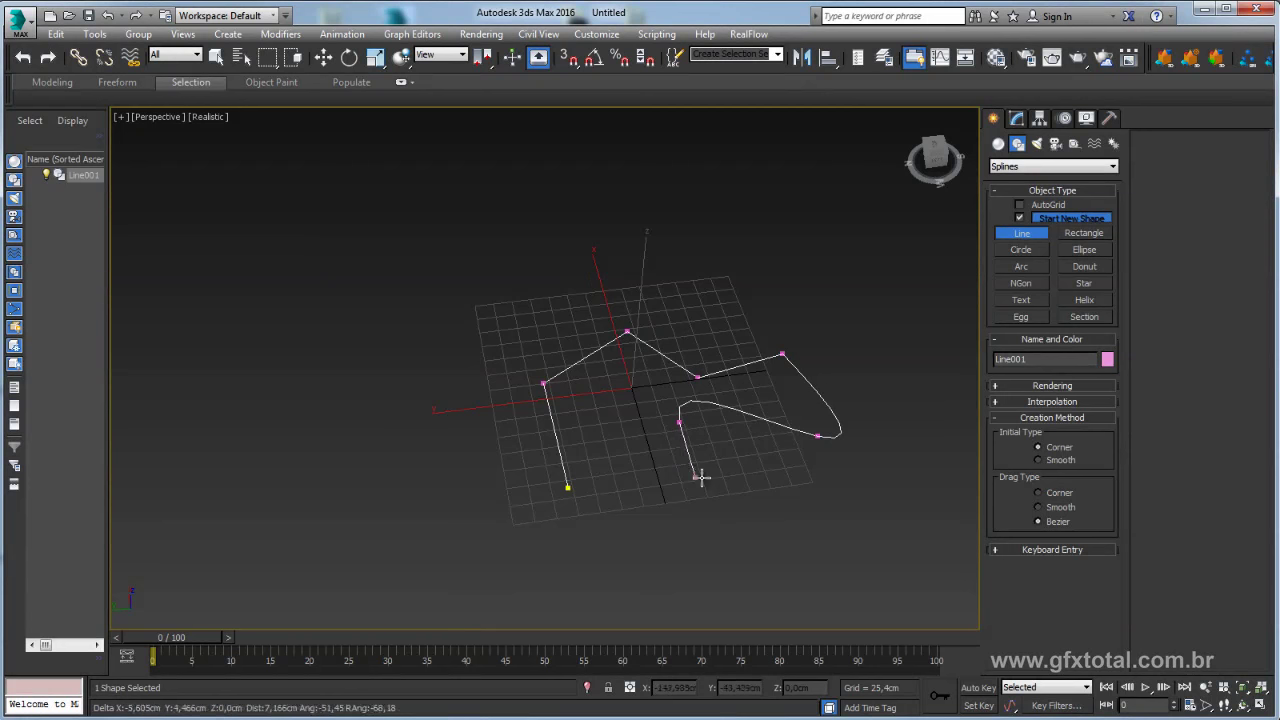
pyautogui.click(793, 524)
pyautogui.moveTo(633, 527); pyautogui.dragTo(629, 509)
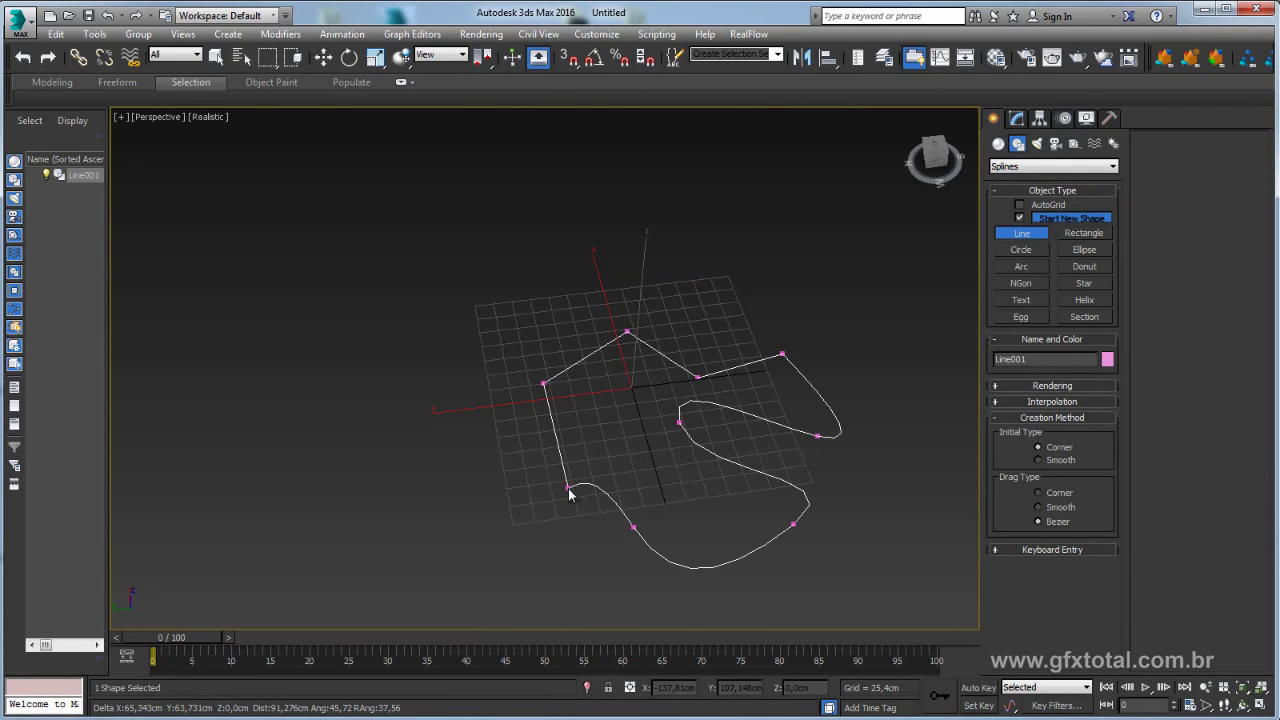
pyautogui.click(569, 493)
pyautogui.click(746, 479)
pyautogui.moveTo(746, 479)
pyautogui.keyDown('alt'); pyautogui.mouseDown(button='middle')
pyautogui.moveTo(723, 463)
pyautogui.moveTo(646, 463)
pyautogui.moveTo(677, 420)
pyautogui.moveTo(724, 411)
pyautogui.moveTo(674, 434)
pyautogui.moveTo(383, 216)
pyautogui.mouseUp(button='middle'); pyautogui.keyUp('alt')
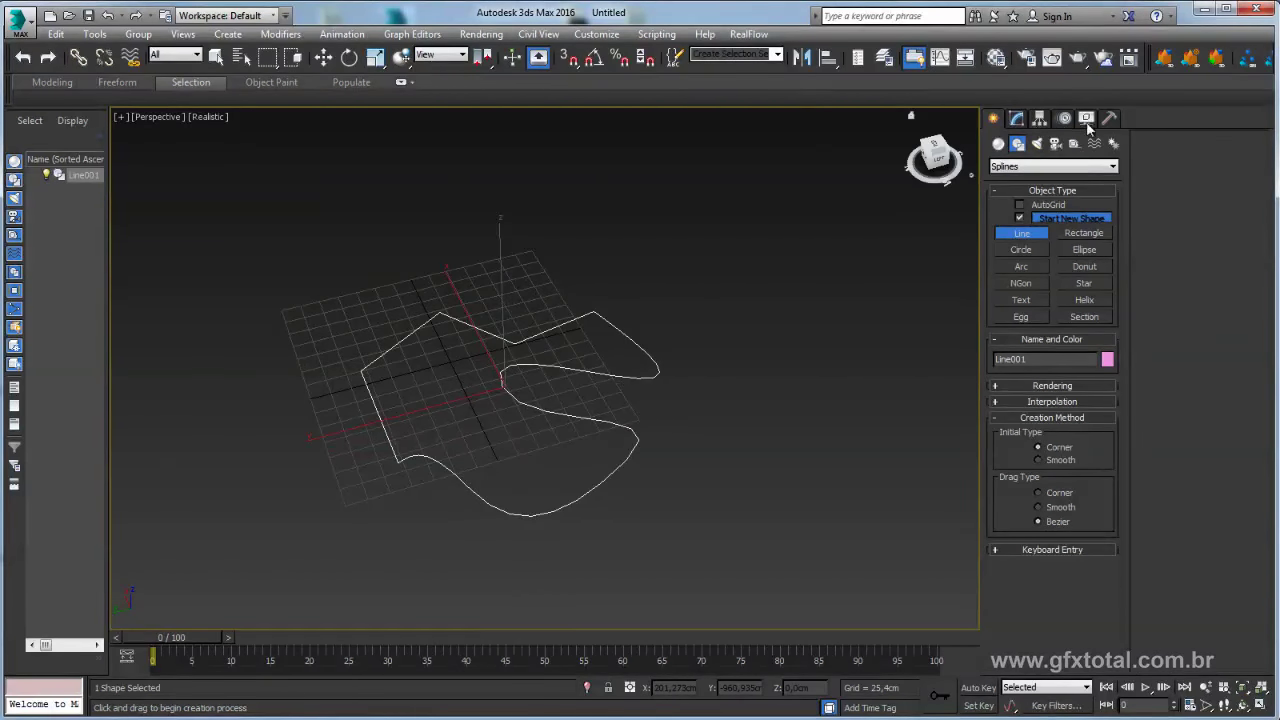
# Apply Extrude to Line001 with Amount 151.13cm and show edged faces
pyautogui.click(1017, 119)
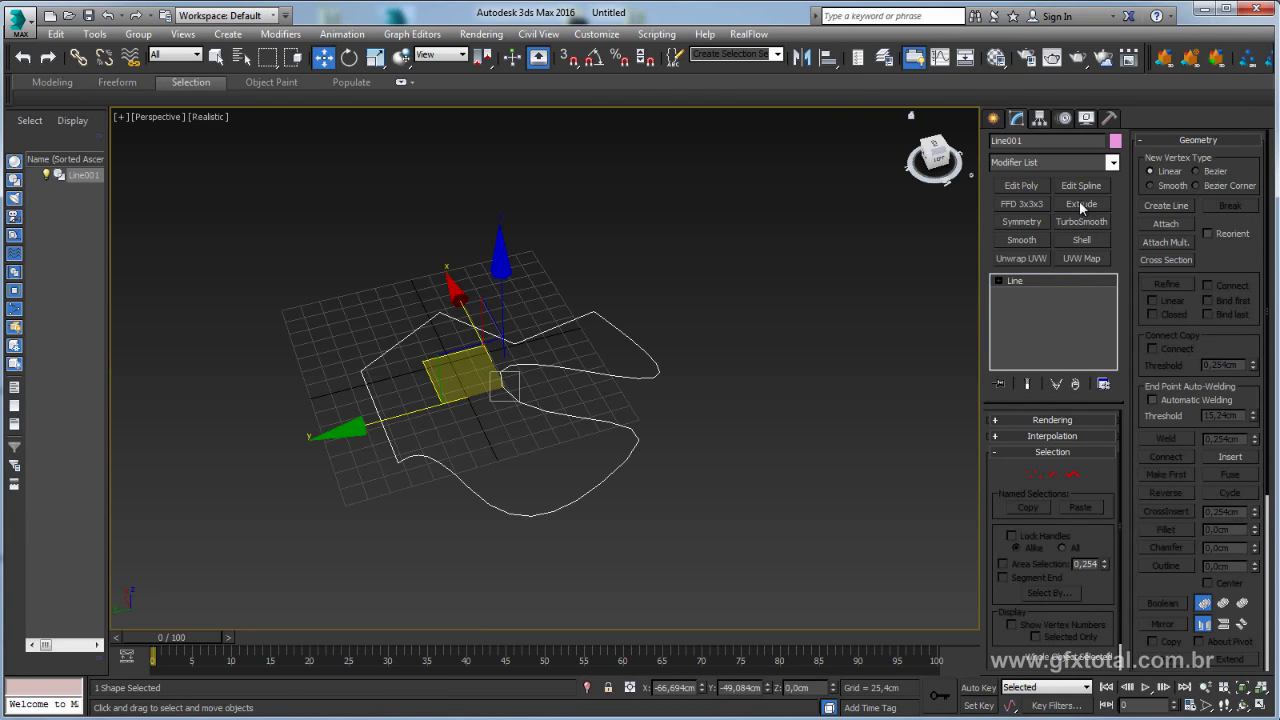
pyautogui.click(1112, 163)
pyautogui.moveTo(1117, 210); pyautogui.dragTo(1117, 252)
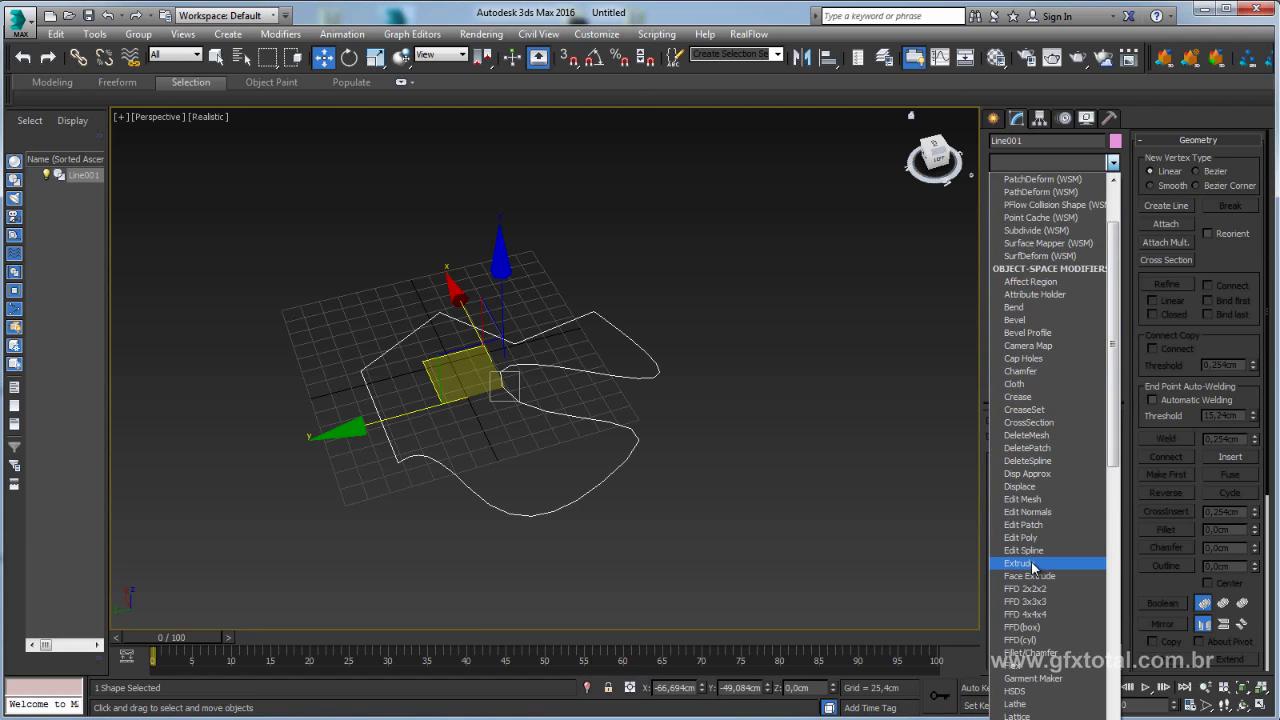
pyautogui.click(1020, 563)
pyautogui.keyDown('alt'); pyautogui.moveTo(812, 459); pyautogui.dragTo(814, 444, button='middle'); pyautogui.keyUp('alt')
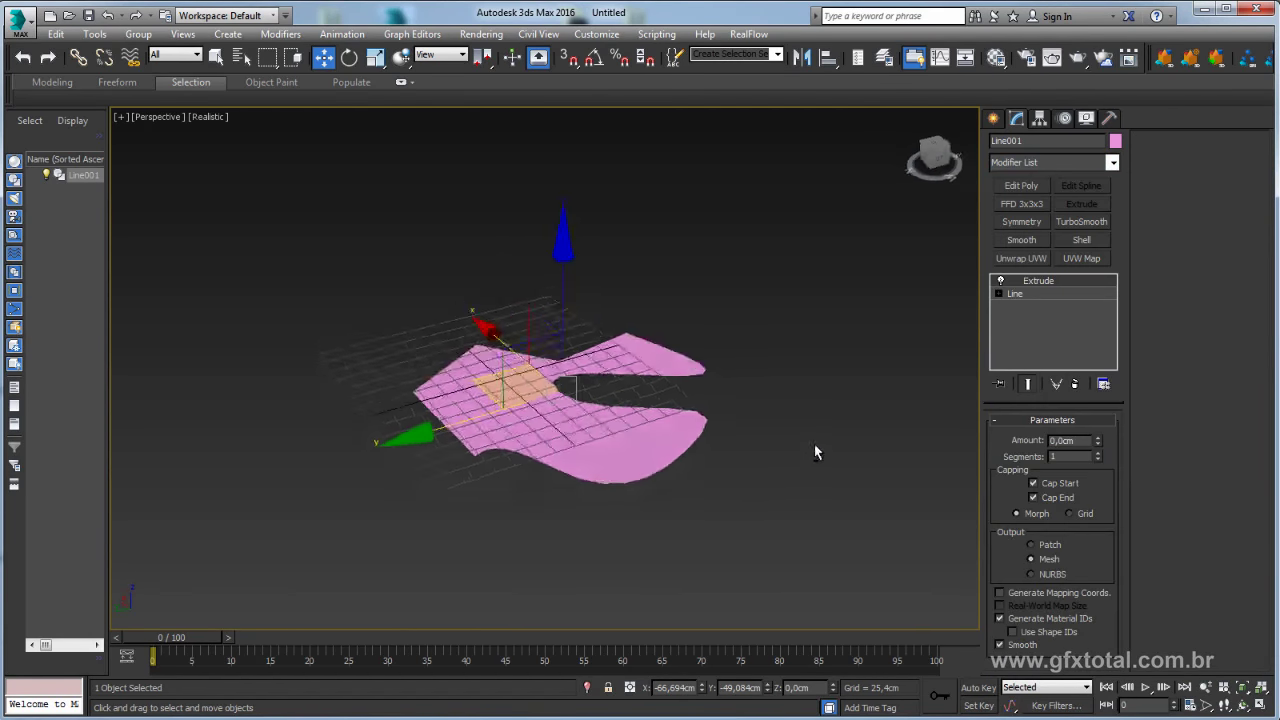
pyautogui.moveTo(1099, 443)
pyautogui.mouseDown()
pyautogui.moveTo(1098, 400)
pyautogui.moveTo(1035, 358)
pyautogui.mouseUp()
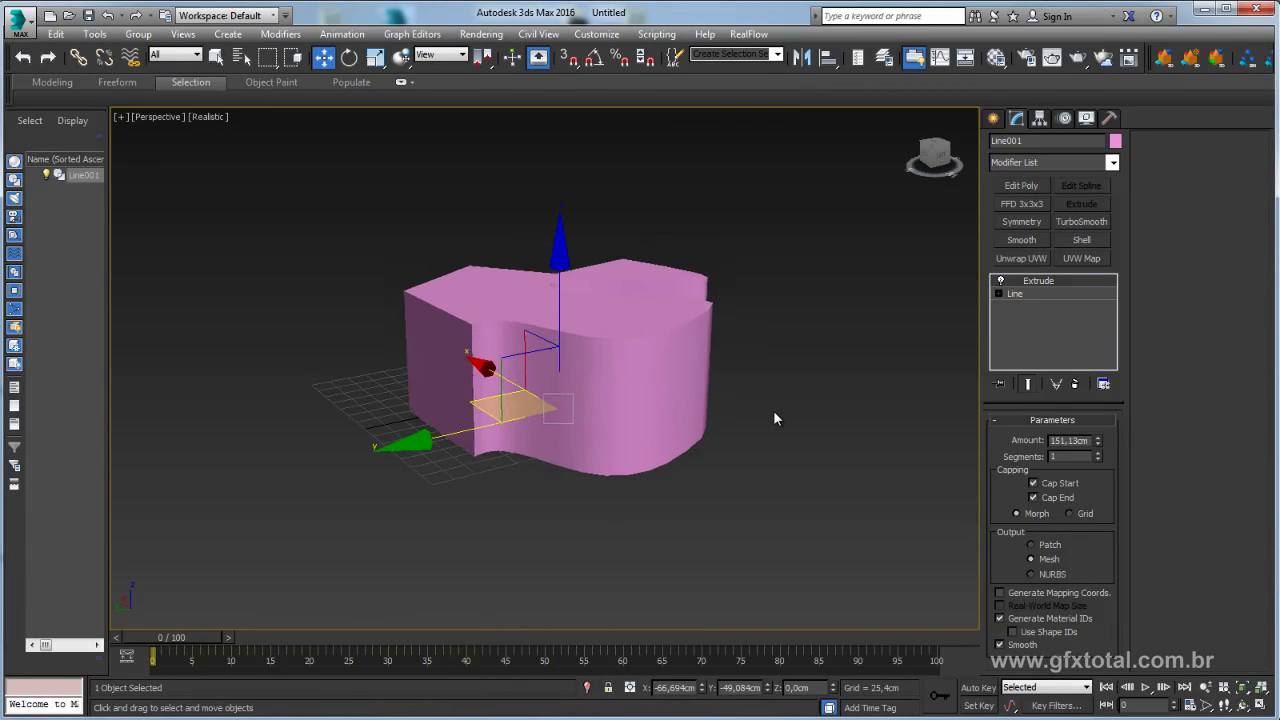
pyautogui.press('F4')
pyautogui.moveTo(784, 399)
pyautogui.keyDown('alt'); pyautogui.mouseDown(button='middle')
pyautogui.moveTo(800, 368)
pyautogui.moveTo(794, 472)
pyautogui.moveTo(809, 335)
pyautogui.moveTo(868, 362)
pyautogui.moveTo(813, 370)
pyautogui.moveTo(824, 375)
pyautogui.mouseUp(button='middle'); pyautogui.keyUp('alt')
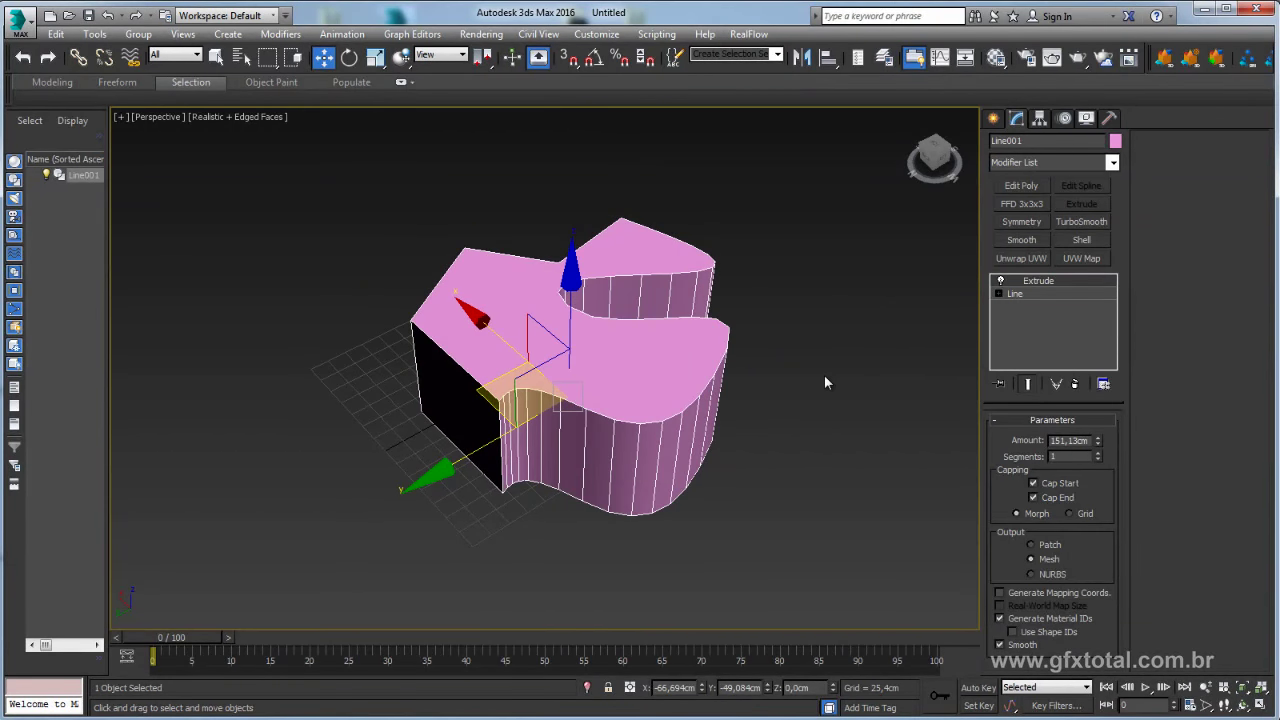
# Drop to the Line level beneath Extrude in Line001's modifier stack
pyautogui.click(998, 293)
pyautogui.click(1018, 294)
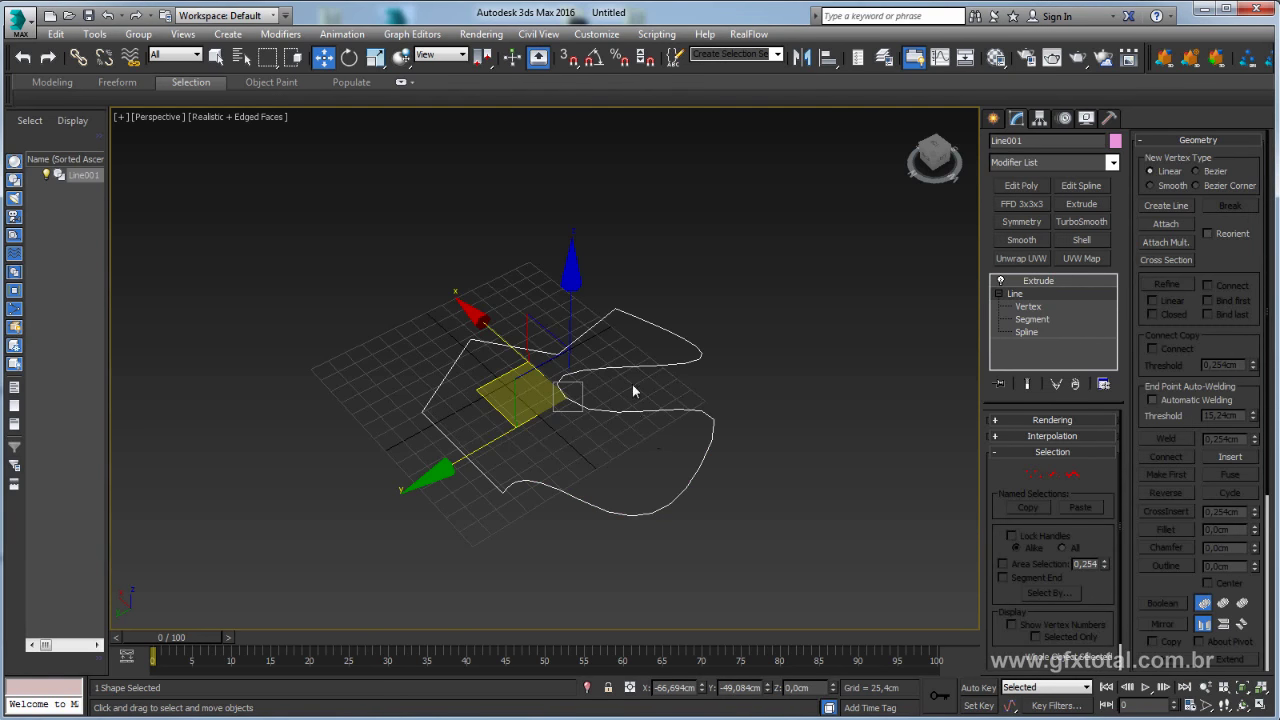
pyautogui.keyDown('alt'); pyautogui.moveTo(632, 384); pyautogui.dragTo(582, 455, button='middle'); pyautogui.keyUp('alt')
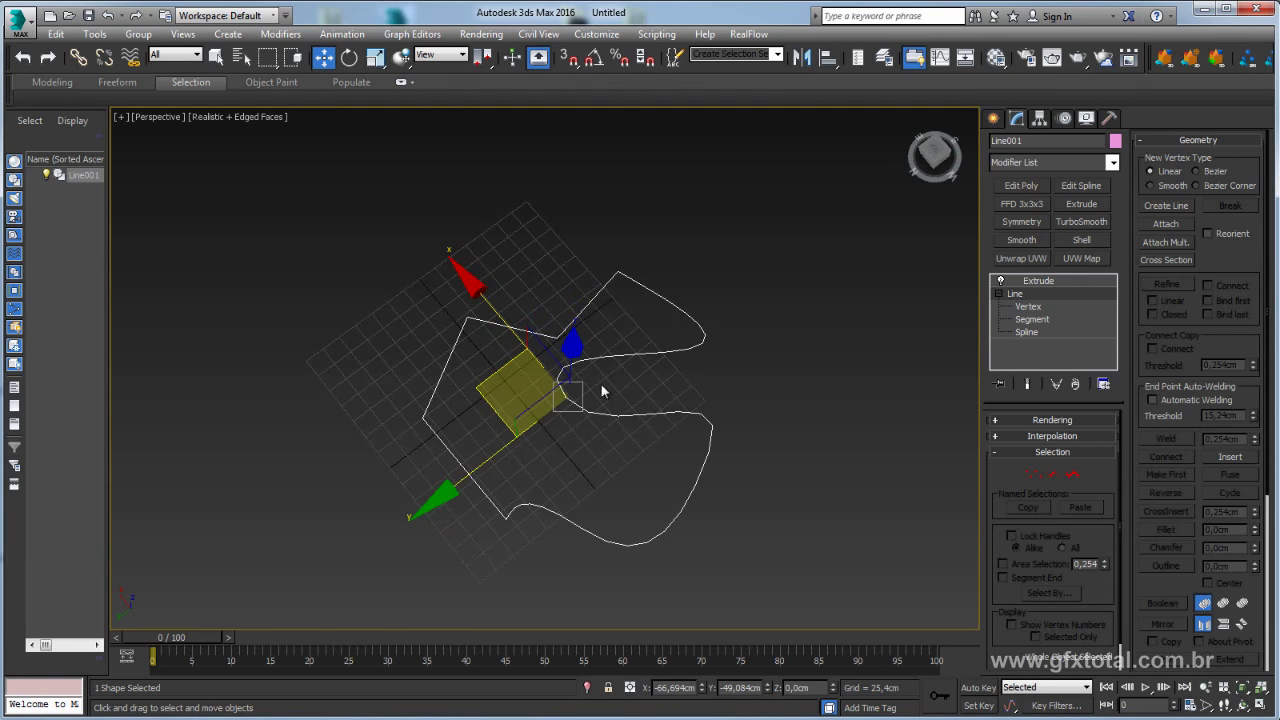
pyautogui.moveTo(660, 398); pyautogui.dragTo(723, 363, button='middle')
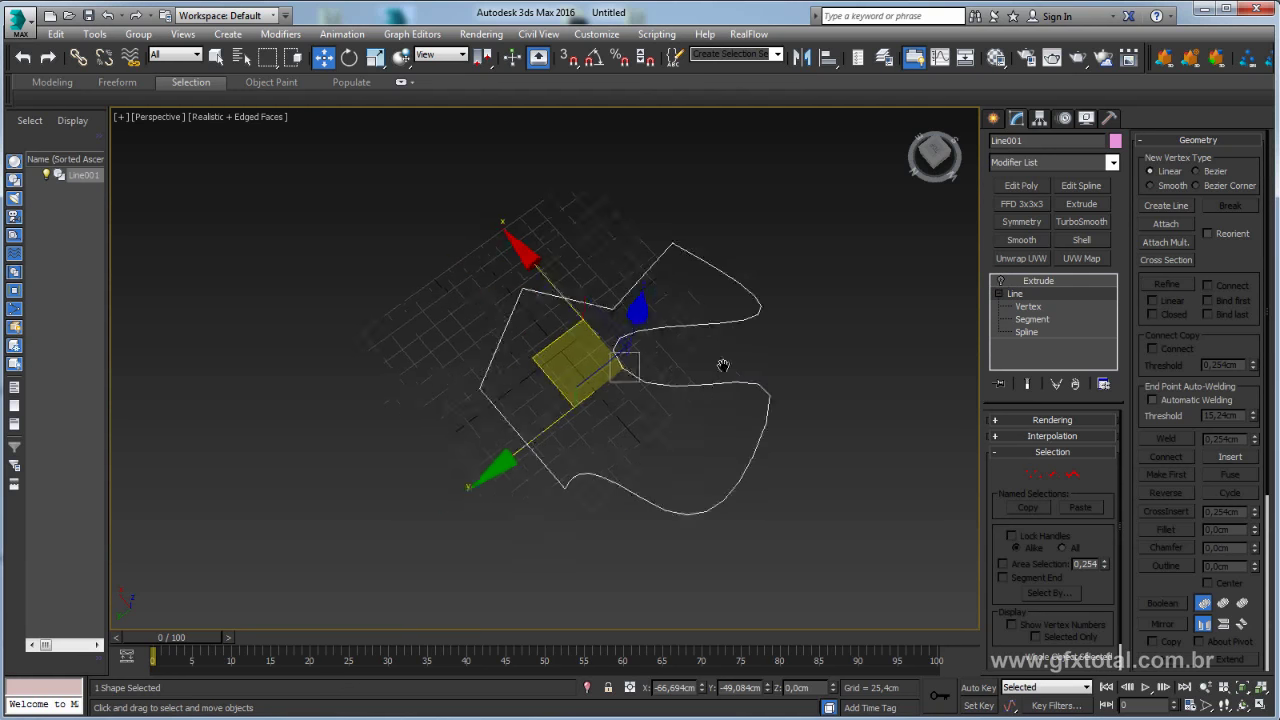
# Draw a circle, Circle001, inside the left part of the outline
pyautogui.click(993, 118)
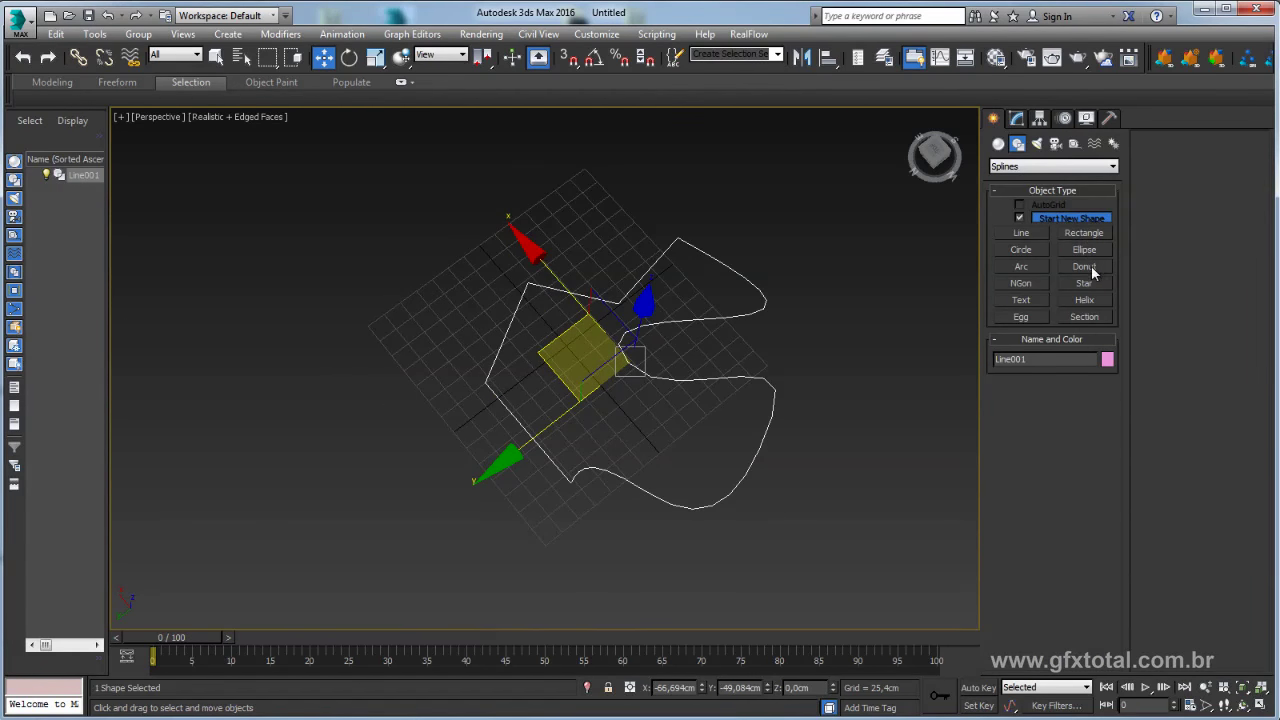
pyautogui.click(1021, 249)
pyautogui.moveTo(533, 362)
pyautogui.mouseDown()
pyautogui.moveTo(566, 386)
pyautogui.moveTo(549, 391)
pyautogui.mouseUp()
pyautogui.click(323, 57)
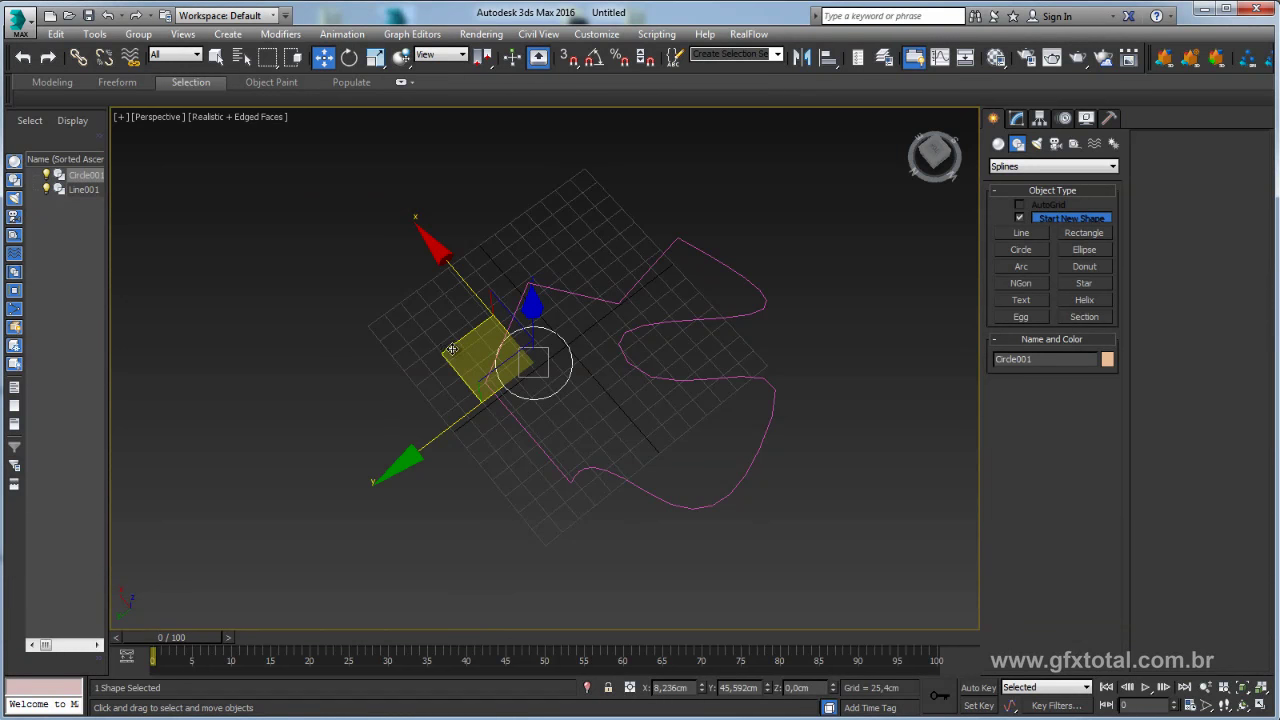
pyautogui.keyDown('alt'); pyautogui.moveTo(452, 349); pyautogui.dragTo(671, 348, button='middle'); pyautogui.keyUp('alt')
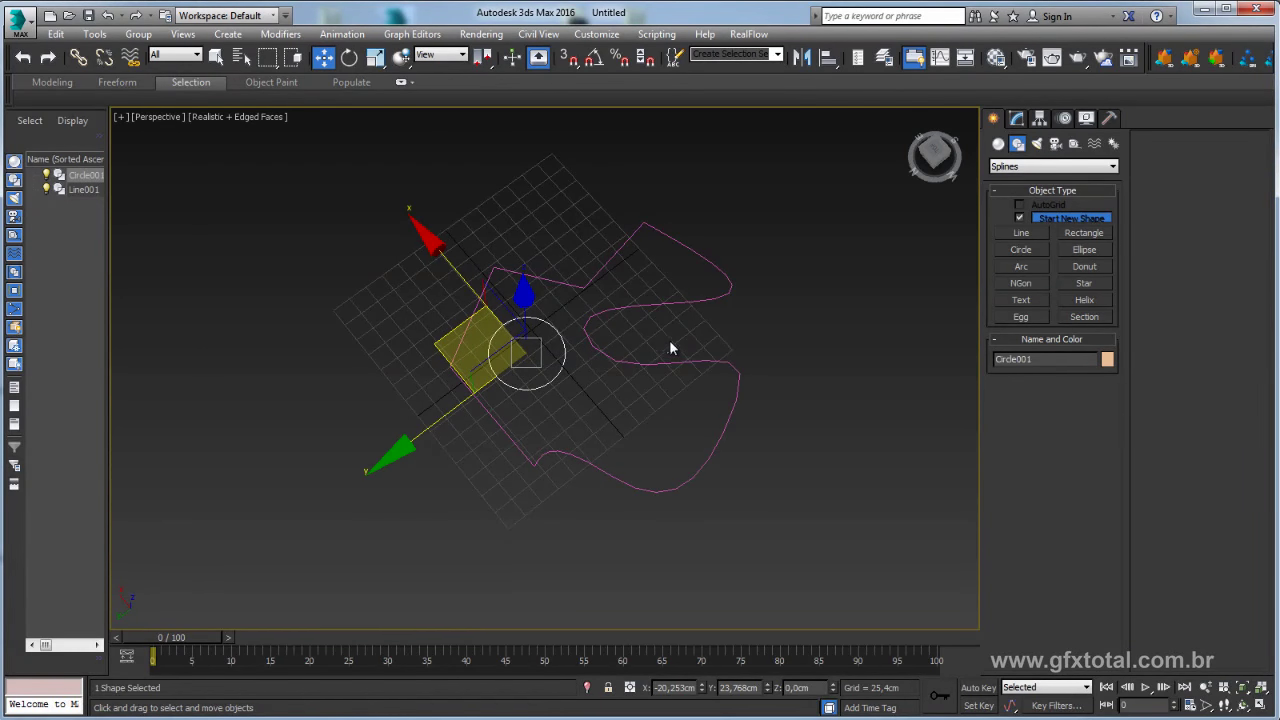
# Reselect Line001 and enter its Vertex sub-object level
pyautogui.click(656, 362)
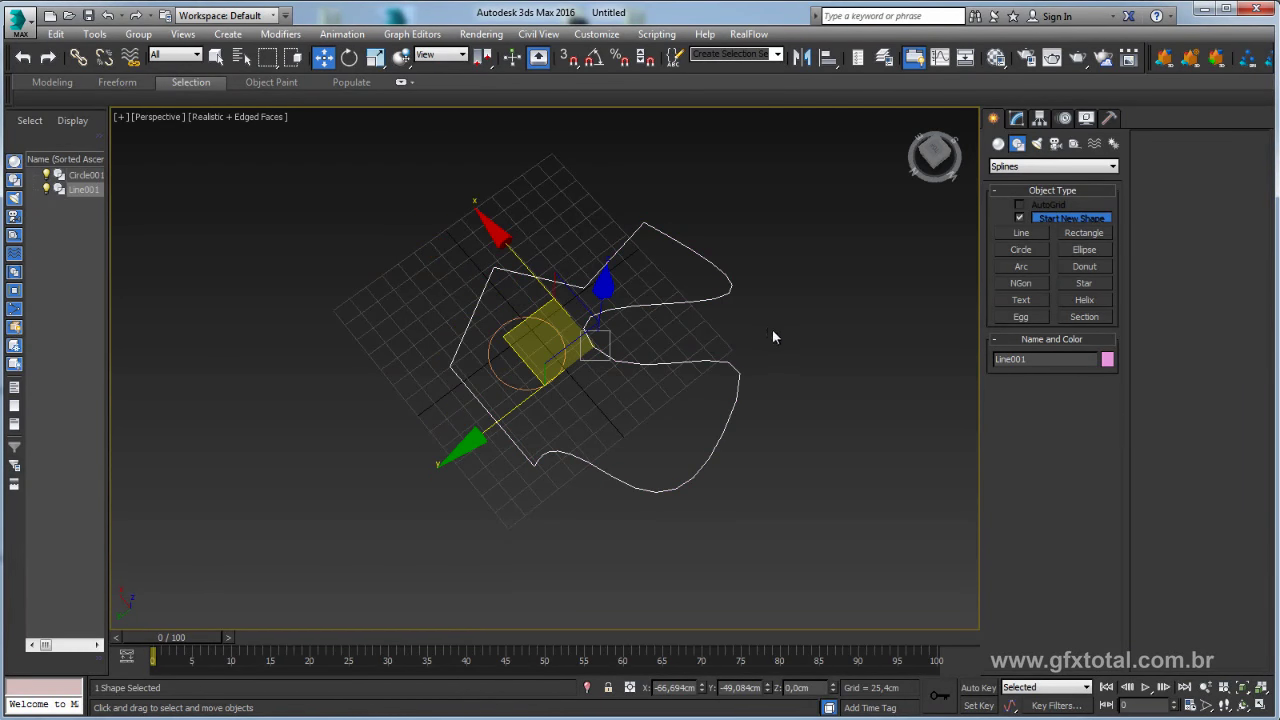
pyautogui.click(1017, 119)
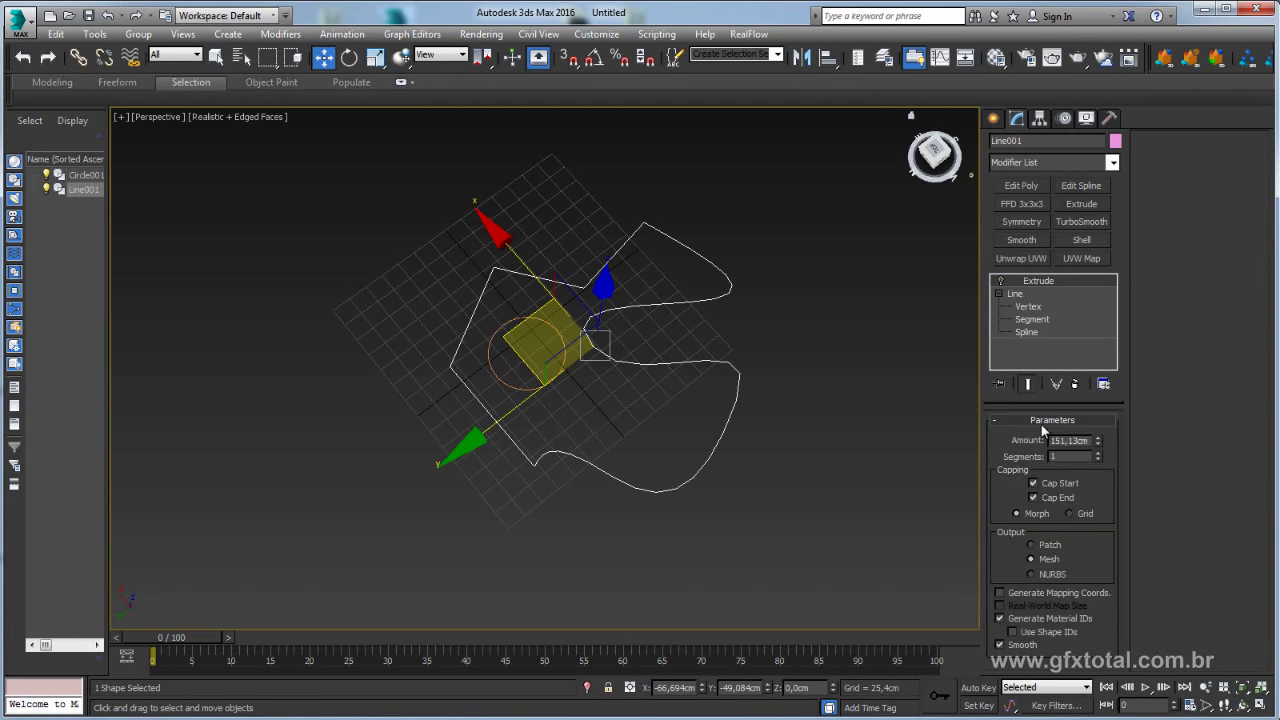
pyautogui.click(1030, 305)
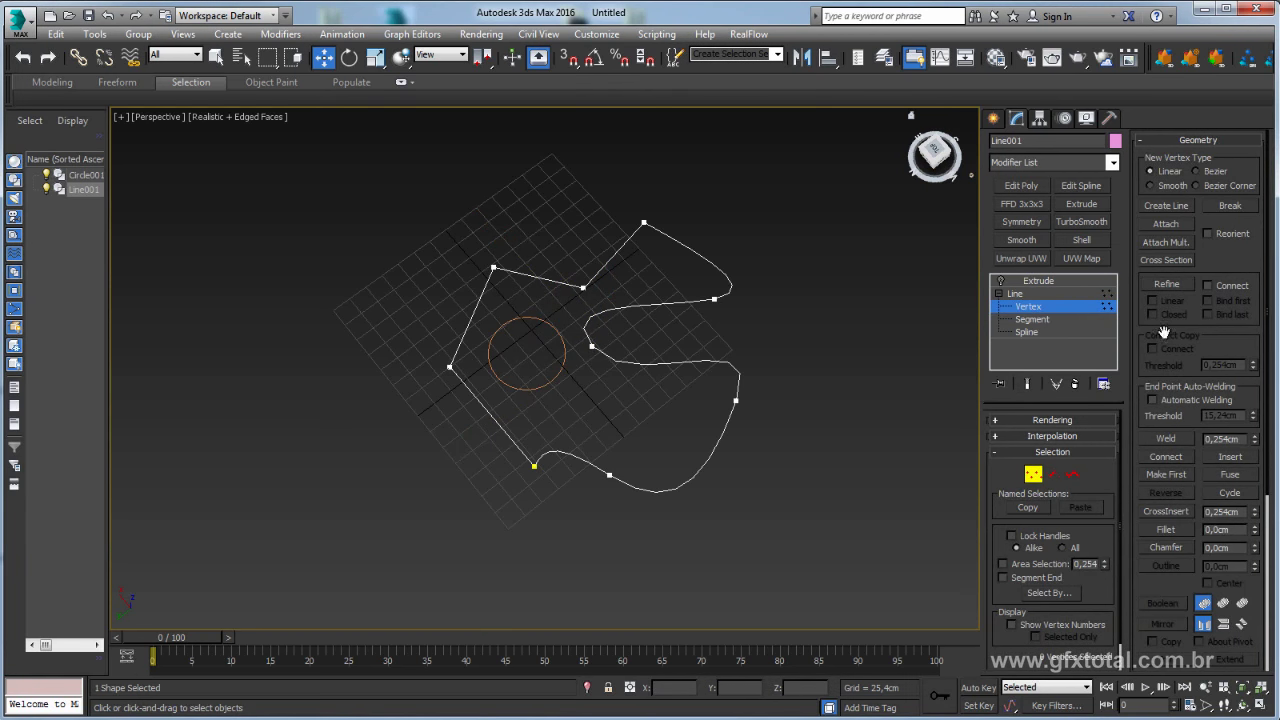
# Attach Circle001 into Line001
pyautogui.click(1166, 223)
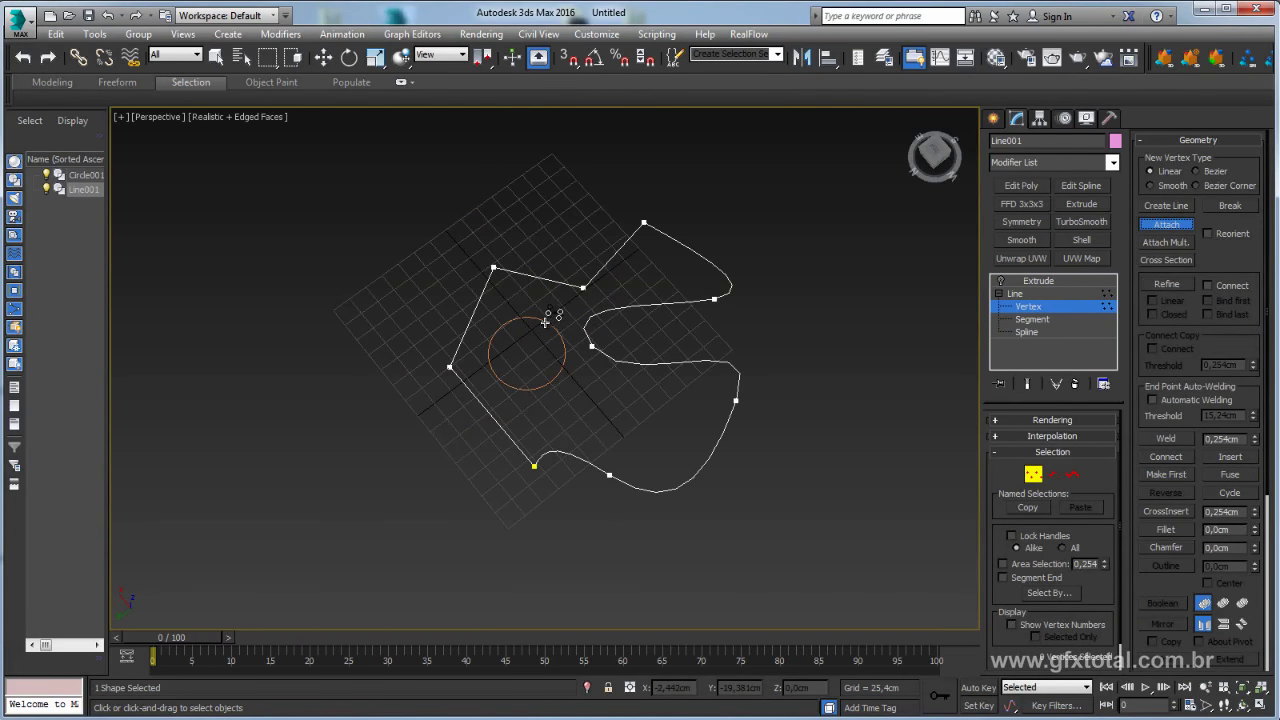
pyautogui.click(552, 318)
pyautogui.scroll(2, 805, 390)
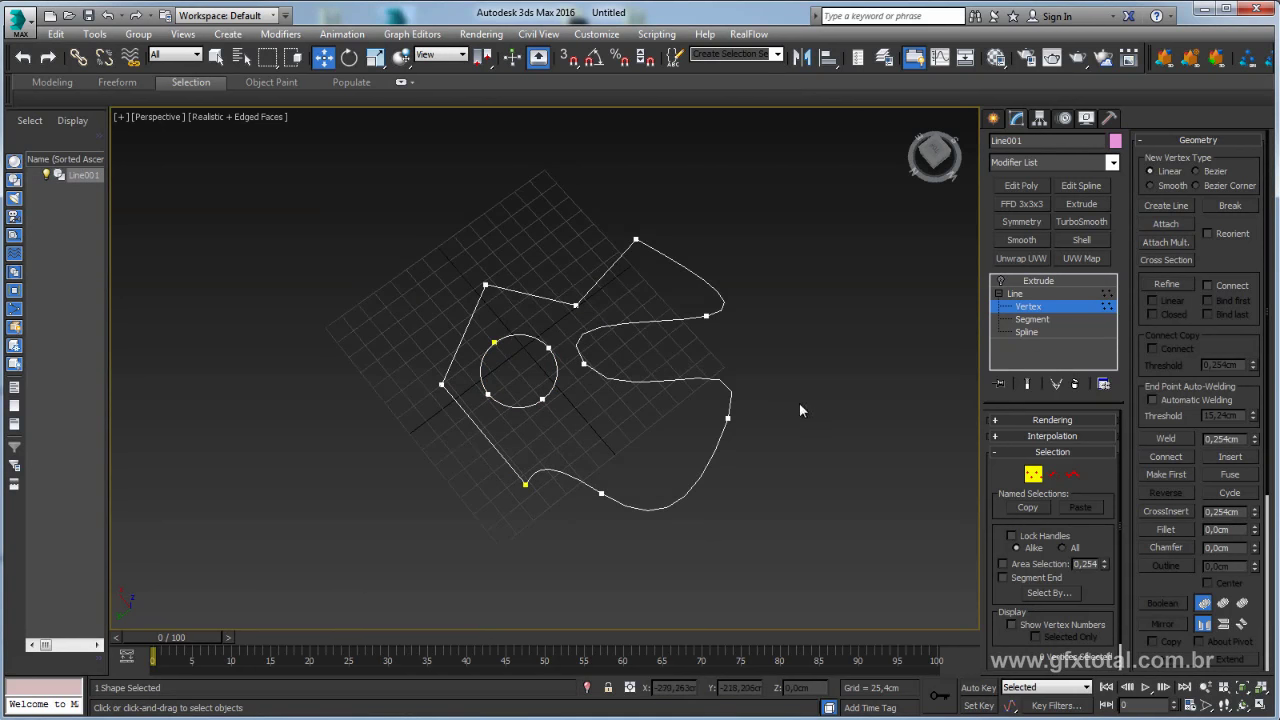
pyautogui.keyDown('alt'); pyautogui.moveTo(799, 402); pyautogui.dragTo(944, 309, button='middle'); pyautogui.keyUp('alt')
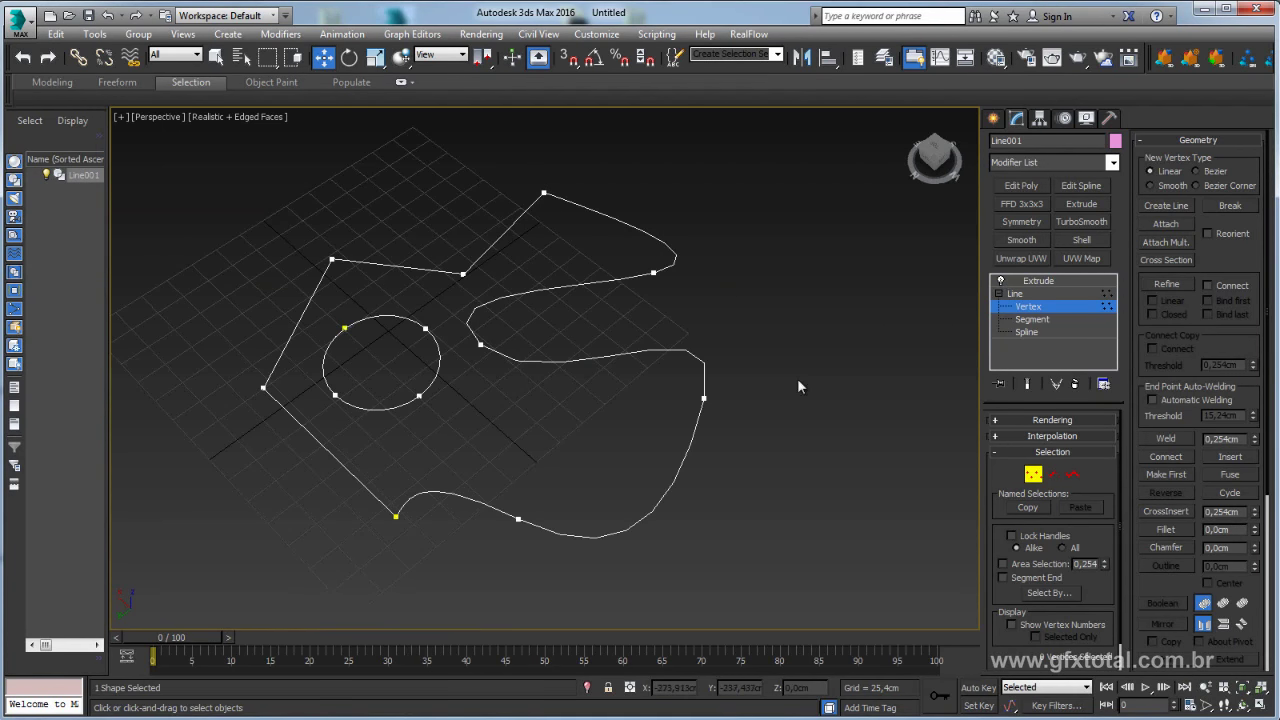
# Return to the Extrude level and inspect the round hole through the pink solid
pyautogui.click(1032, 281)
pyautogui.moveTo(831, 357)
pyautogui.keyDown('alt'); pyautogui.mouseDown(button='middle')
pyautogui.moveTo(840, 486)
pyautogui.moveTo(827, 384)
pyautogui.moveTo(856, 328)
pyautogui.moveTo(835, 310)
pyautogui.moveTo(831, 378)
pyautogui.moveTo(854, 323)
pyautogui.moveTo(666, 431)
pyautogui.mouseUp(button='middle'); pyautogui.keyUp('alt')
pyautogui.click(856, 328)
pyautogui.click(589, 451)
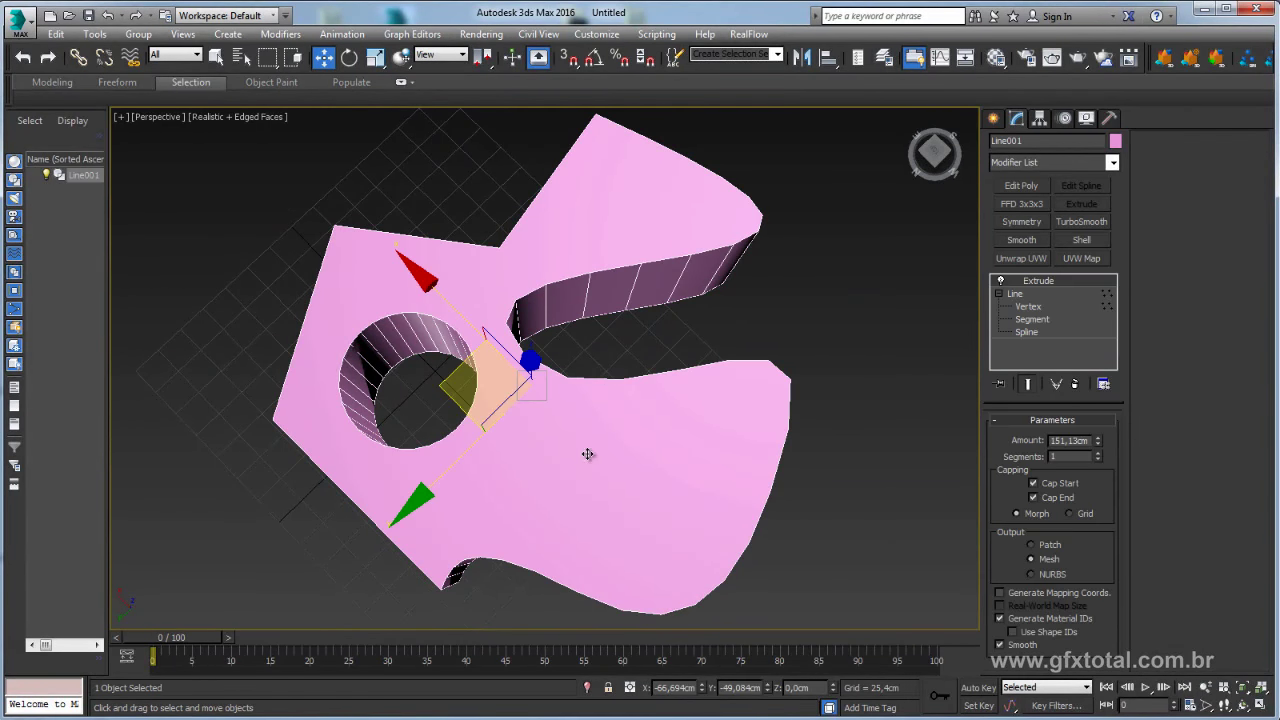
pyautogui.scroll(-5, 589, 451)
pyautogui.scroll(3, 559, 458)
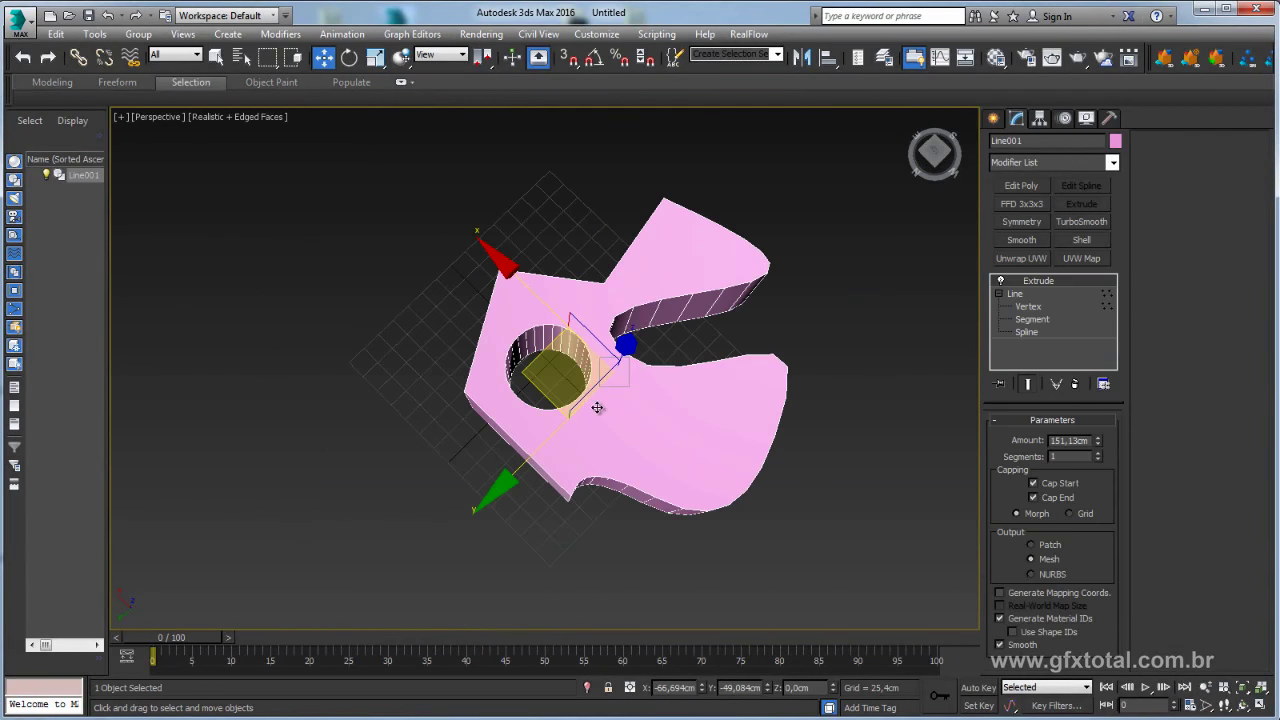
pyautogui.click(1015, 294)
# At Spline level, select the circle, enable Show End Result, and move it higher
pyautogui.click(1027, 331)
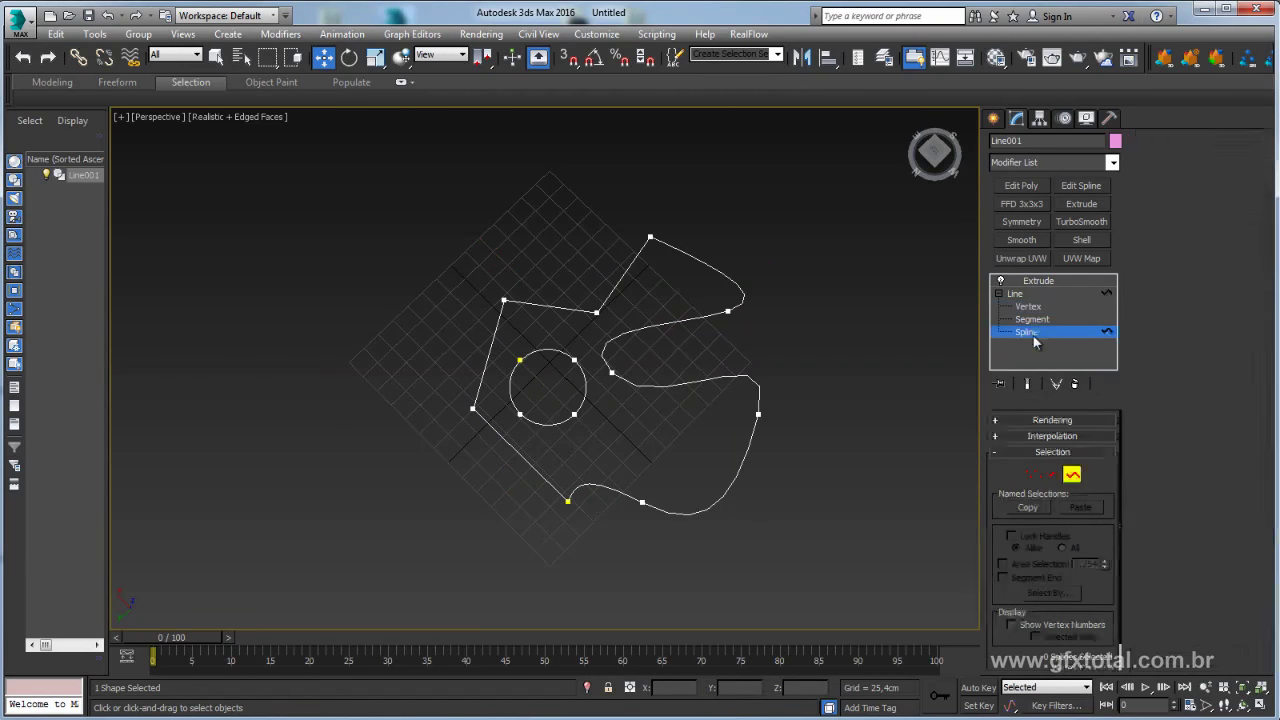
pyautogui.click(574, 428)
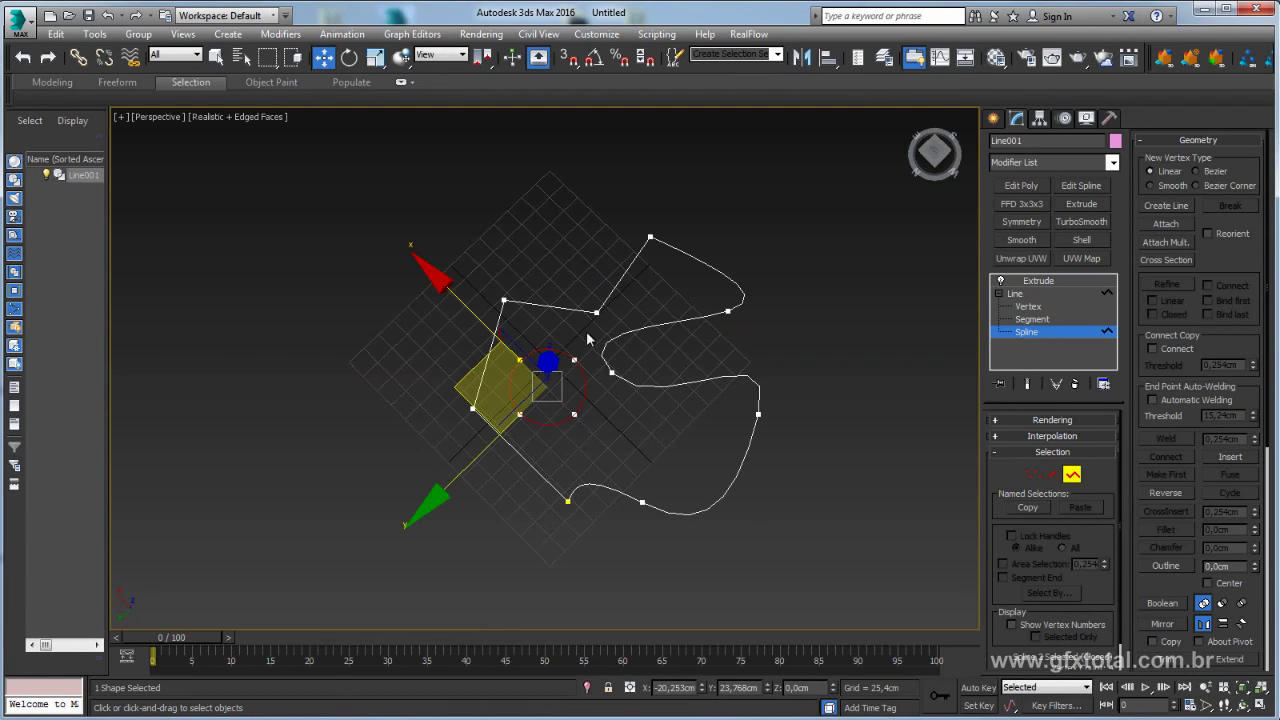
pyautogui.click(1027, 384)
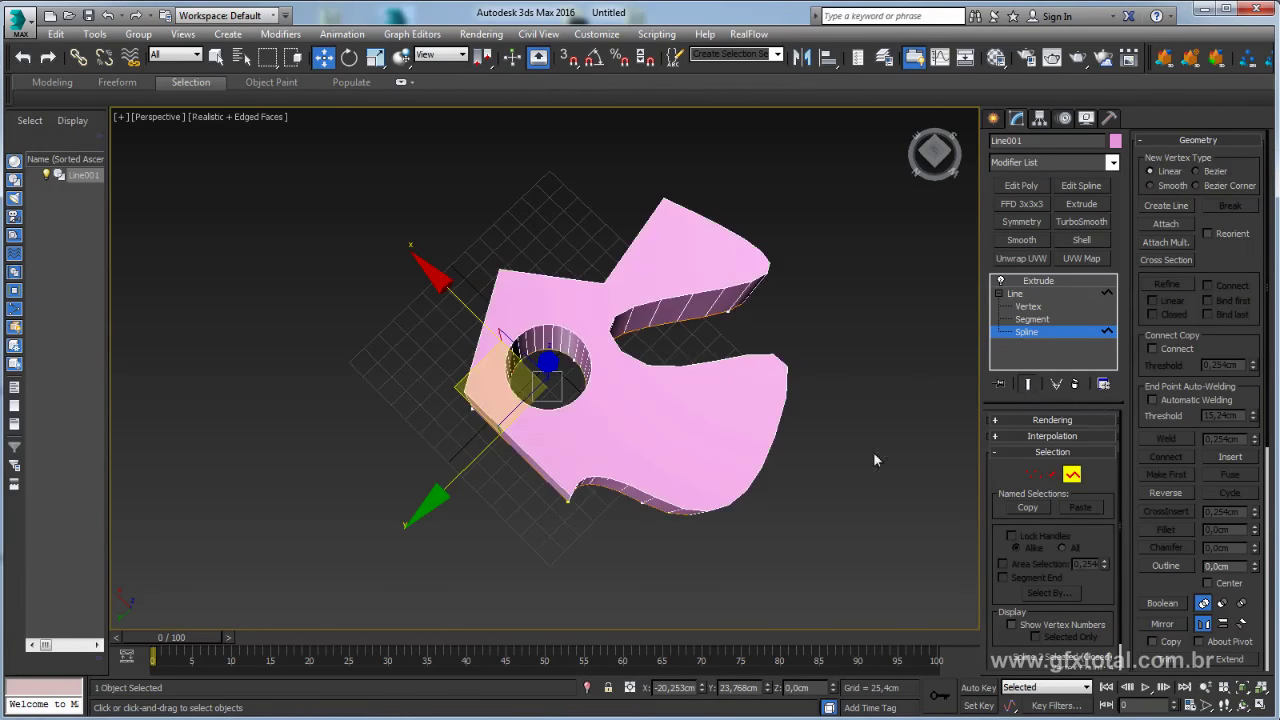
pyautogui.moveTo(459, 388)
pyautogui.mouseDown()
pyautogui.moveTo(451, 372)
pyautogui.moveTo(570, 437)
pyautogui.moveTo(530, 398)
pyautogui.mouseUp()
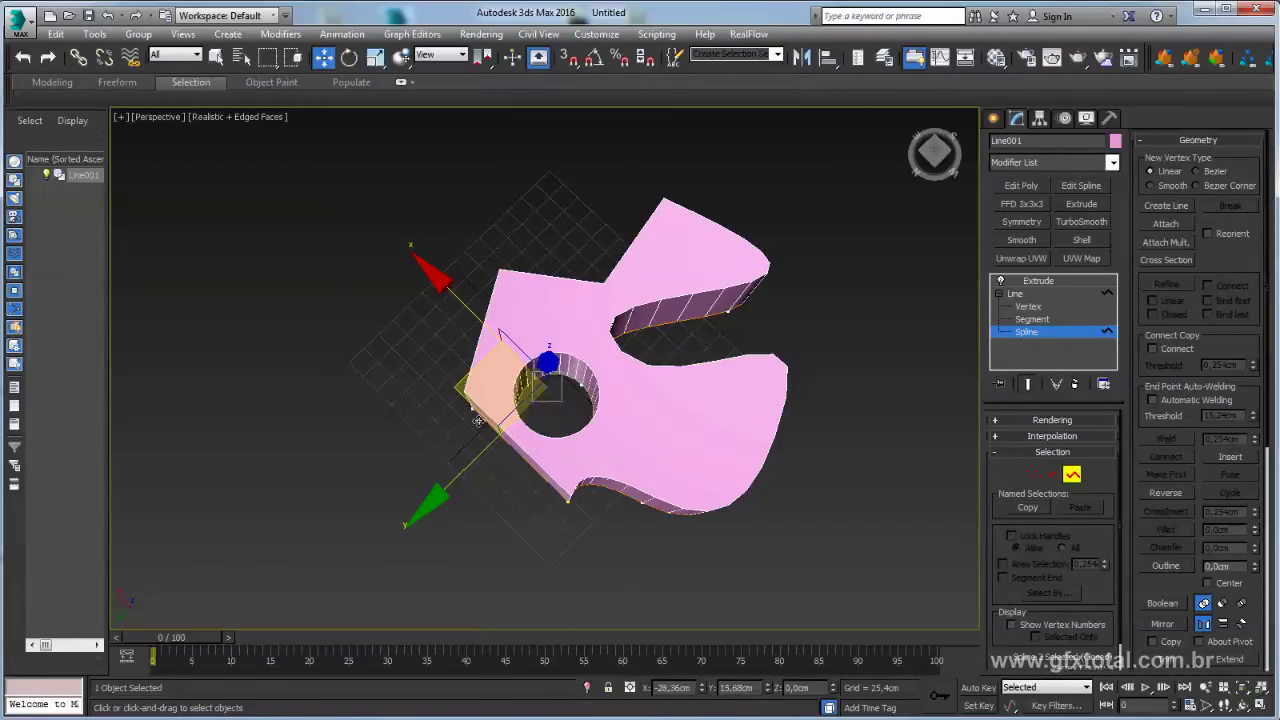
# Exit spline editing and orbit to inspect the extruded solid and its hole
pyautogui.keyDown('alt'); pyautogui.moveTo(530, 398); pyautogui.dragTo(624, 424, button='middle'); pyautogui.keyUp('alt')
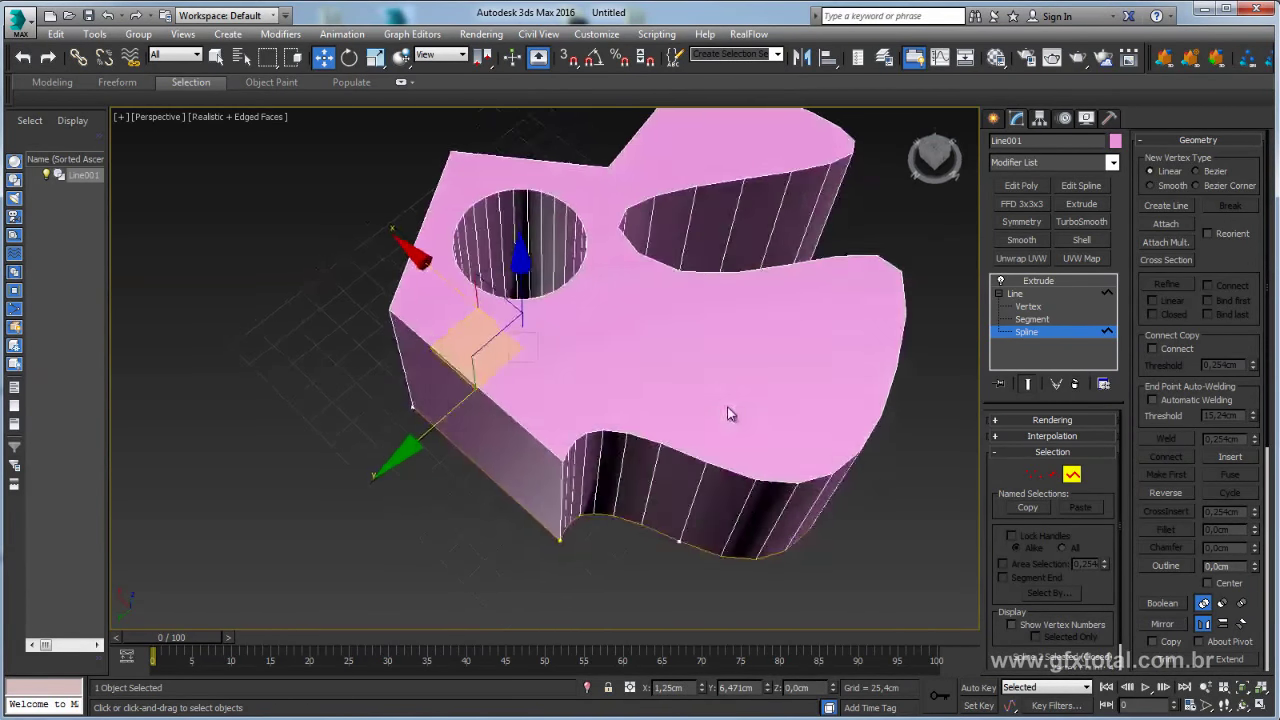
pyautogui.click(1057, 294)
pyautogui.moveTo(797, 294)
pyautogui.keyDown('alt'); pyautogui.mouseDown(button='middle')
pyautogui.moveTo(766, 357)
pyautogui.moveTo(651, 297)
pyautogui.moveTo(578, 298)
pyautogui.moveTo(540, 470)
pyautogui.mouseUp(button='middle'); pyautogui.keyUp('alt')
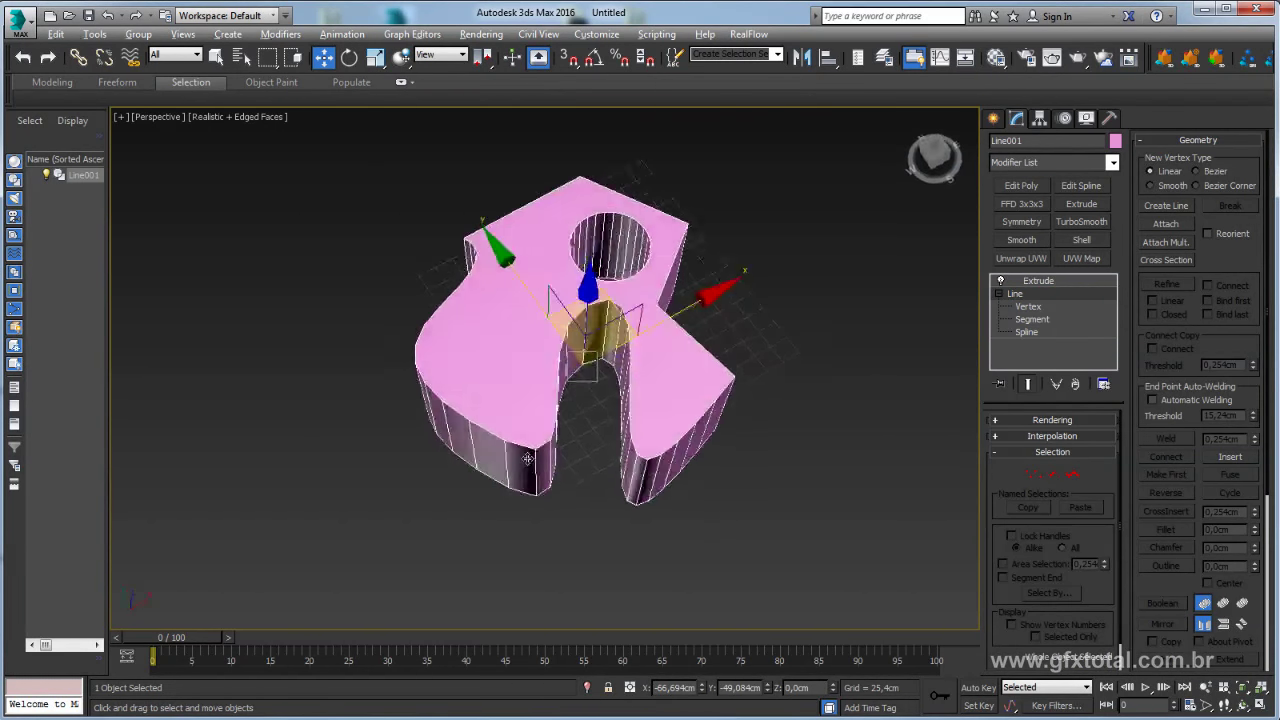
pyautogui.scroll(5, 538, 484)
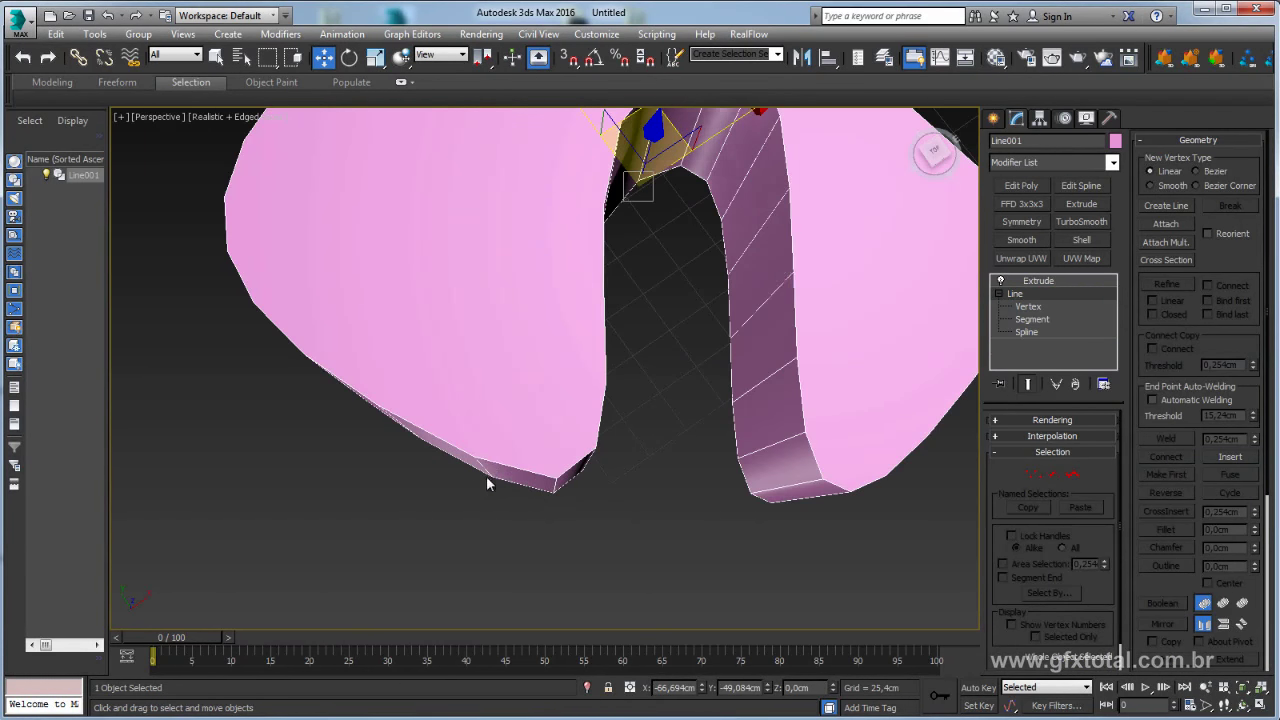
pyautogui.scroll(-5, 627, 485)
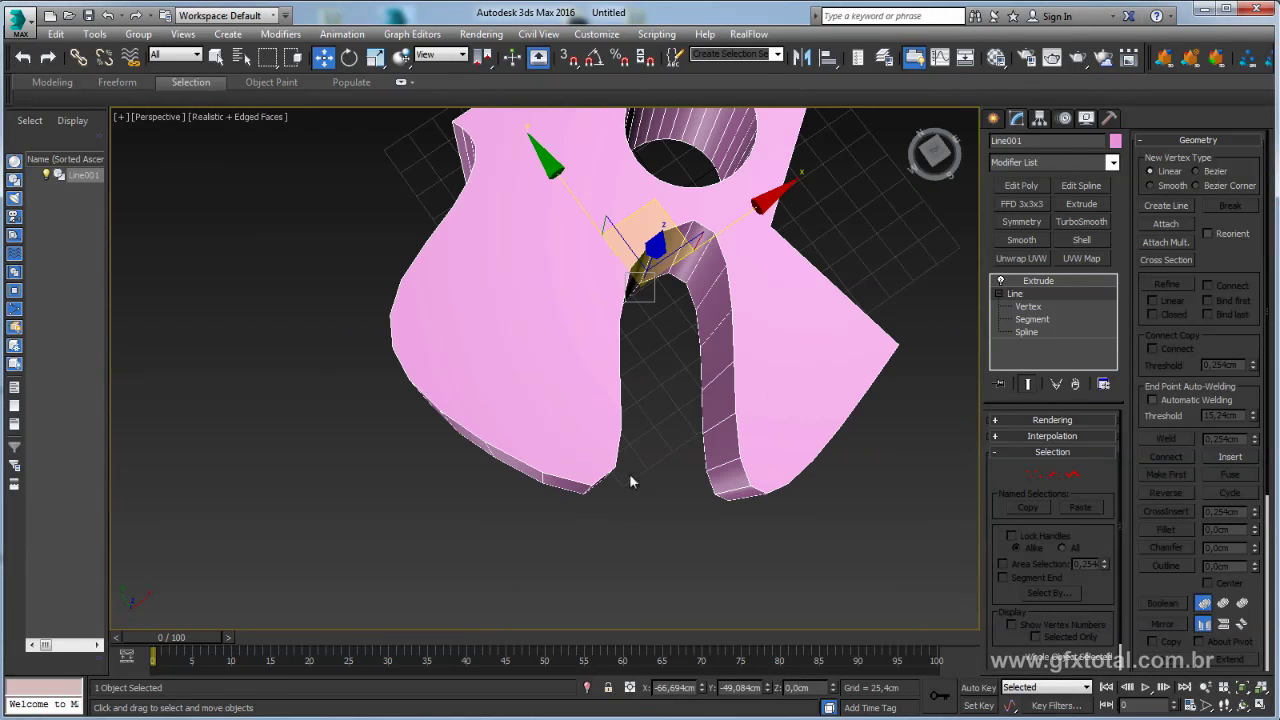
pyautogui.moveTo(629, 473)
pyautogui.keyDown('alt'); pyautogui.mouseDown(button='middle')
pyautogui.moveTo(704, 419)
pyautogui.moveTo(825, 432)
pyautogui.moveTo(775, 502)
pyautogui.mouseUp(button='middle'); pyautogui.keyUp('alt')
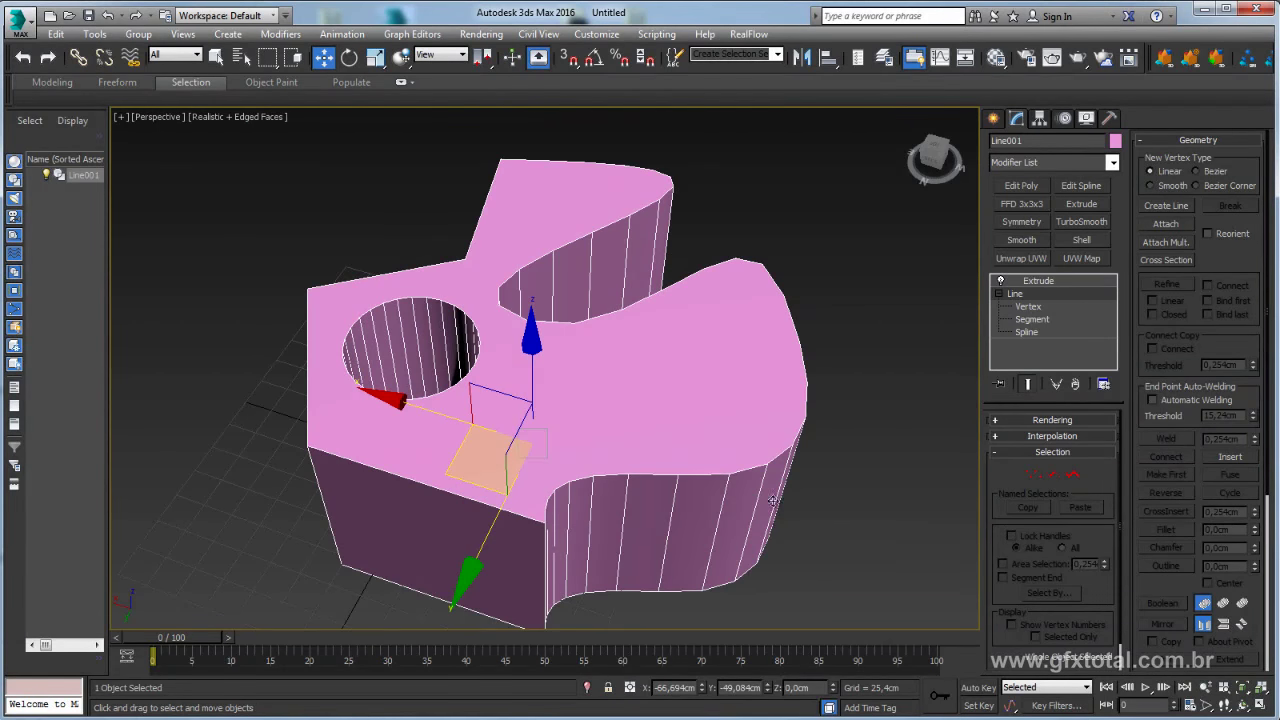
# Raise the line's Interpolation Steps from 6 to 47
pyautogui.click(1002, 439)
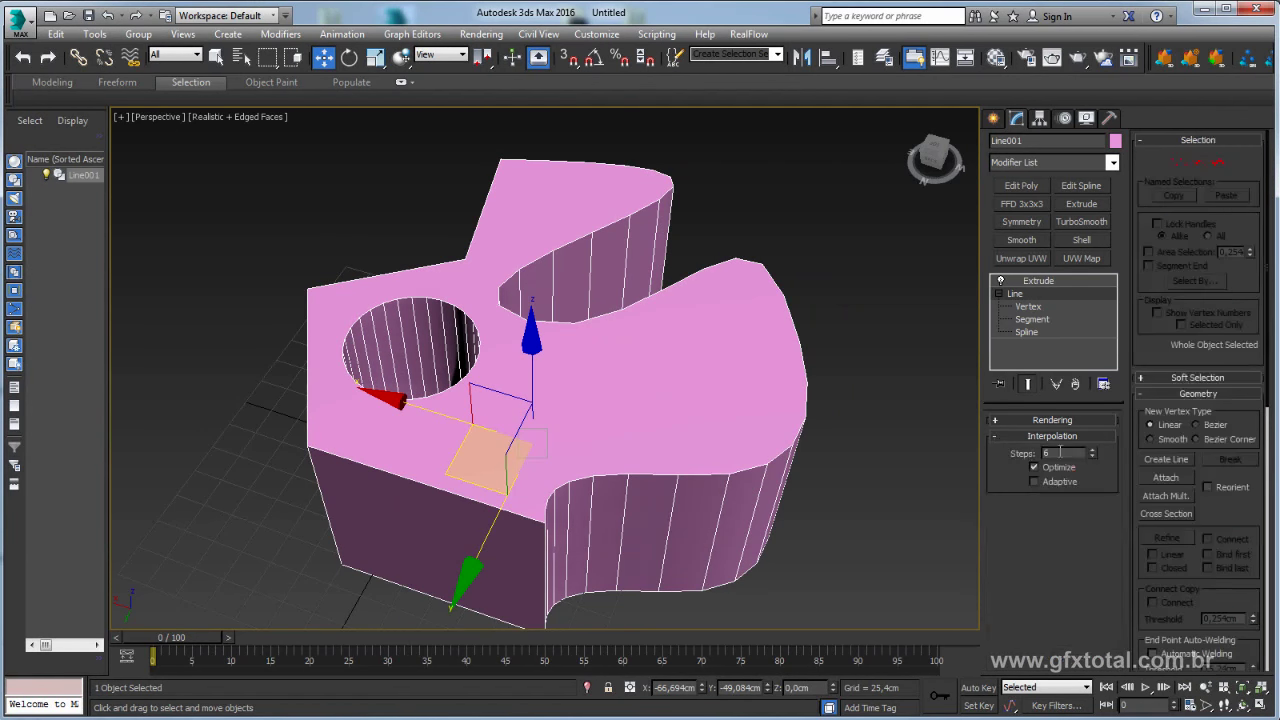
pyautogui.moveTo(1093, 455); pyautogui.dragTo(1094, 430)
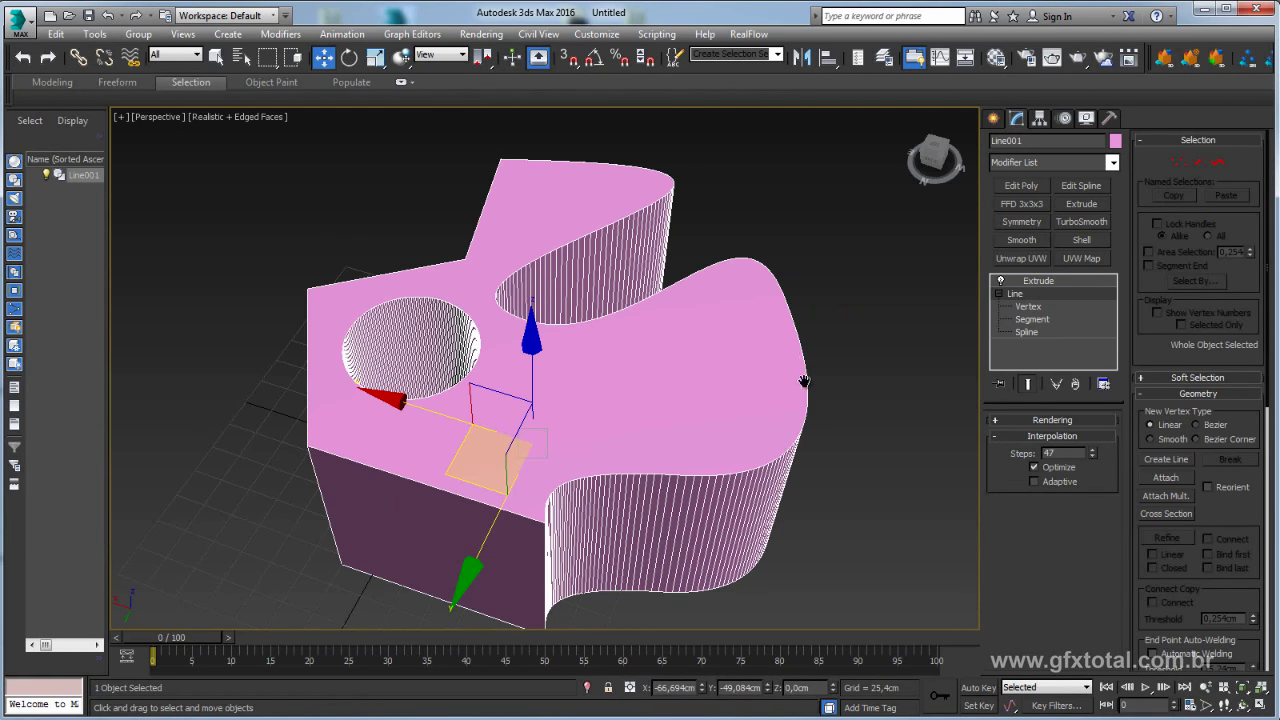
pyautogui.moveTo(804, 381)
pyautogui.keyDown('alt'); pyautogui.mouseDown(button='middle')
pyautogui.moveTo(848, 366)
pyautogui.moveTo(644, 418)
pyautogui.moveTo(537, 467)
pyautogui.moveTo(620, 480)
pyautogui.moveTo(654, 386)
pyautogui.moveTo(811, 325)
pyautogui.moveTo(841, 417)
pyautogui.moveTo(814, 434)
pyautogui.moveTo(881, 367)
pyautogui.mouseUp(button='middle'); pyautogui.keyUp('alt')
pyautogui.click(848, 366)
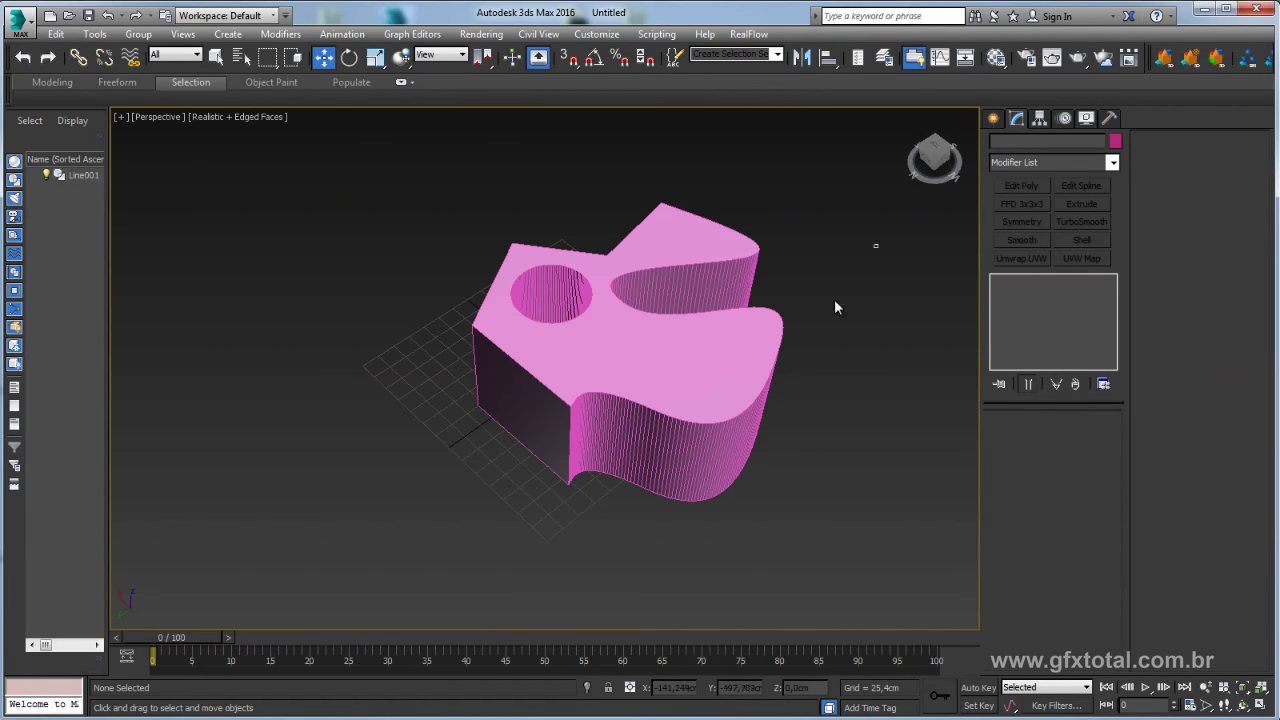
# Delete the Extrude modifier from Line001, leaving the flat outline with its inner circle
pyautogui.click(760, 358)
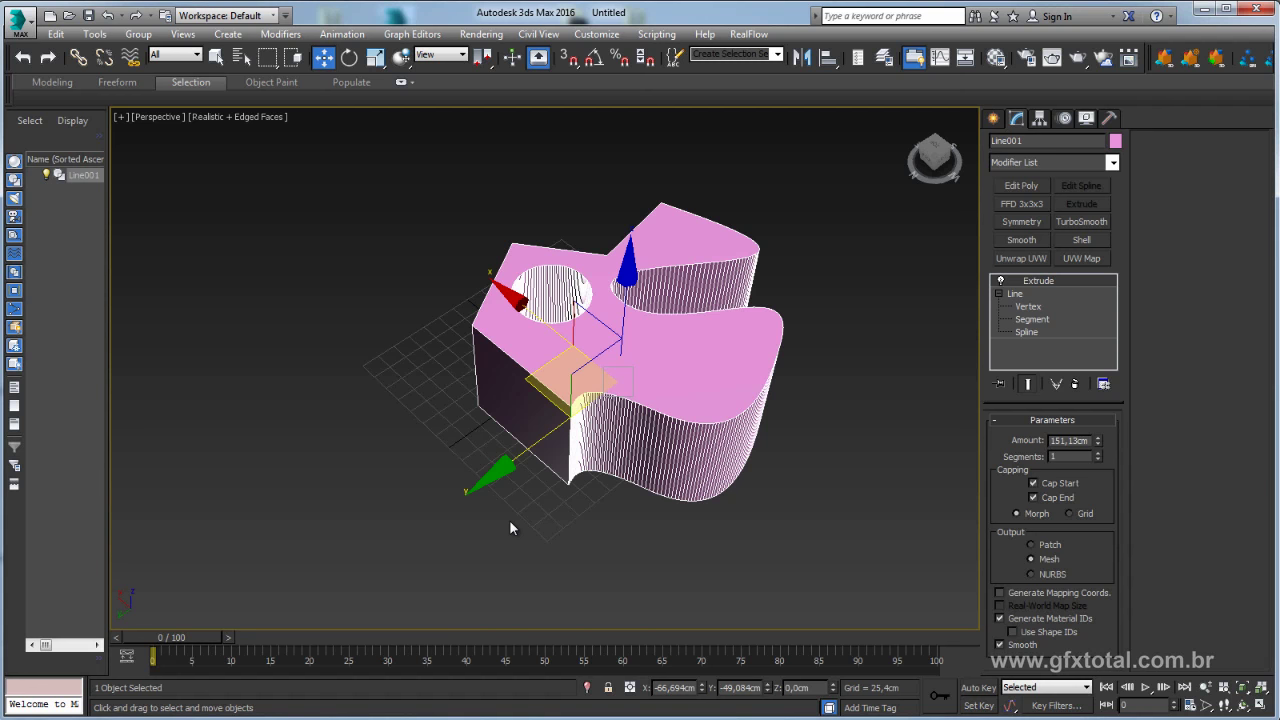
pyautogui.keyDown('alt'); pyautogui.moveTo(509, 520); pyautogui.dragTo(849, 321, button='middle'); pyautogui.keyUp('alt')
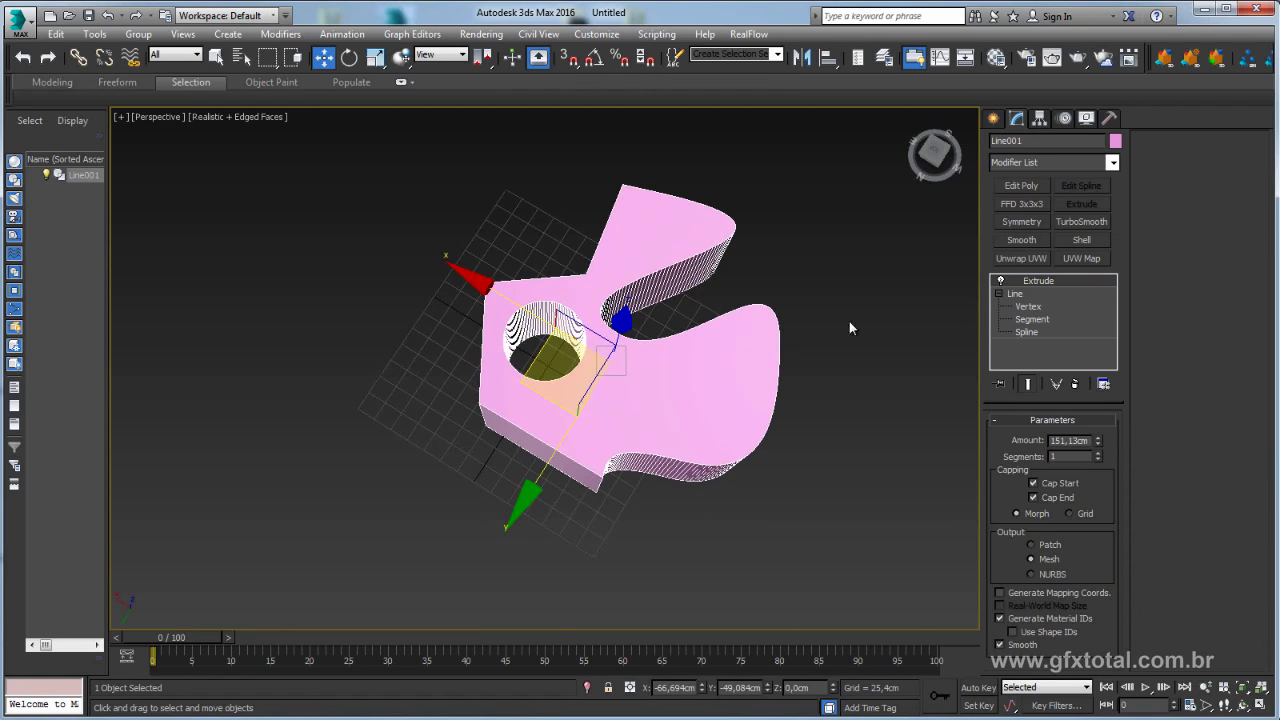
pyautogui.click(1075, 383)
pyautogui.moveTo(805, 412)
pyautogui.keyDown('alt'); pyautogui.mouseDown(button='middle')
pyautogui.moveTo(880, 403)
pyautogui.moveTo(807, 441)
pyautogui.mouseUp(button='middle'); pyautogui.keyUp('alt')
pyautogui.click(814, 372)
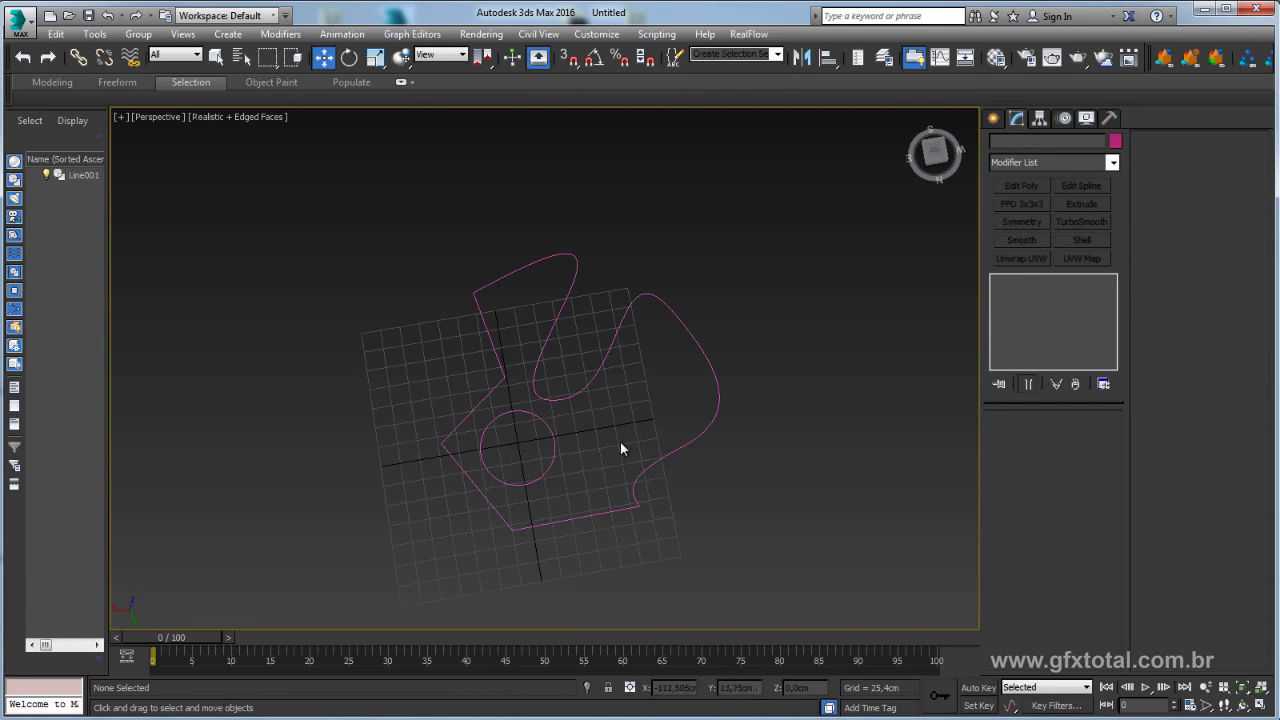
pyautogui.moveTo(791, 371); pyautogui.dragTo(659, 228, button='middle')
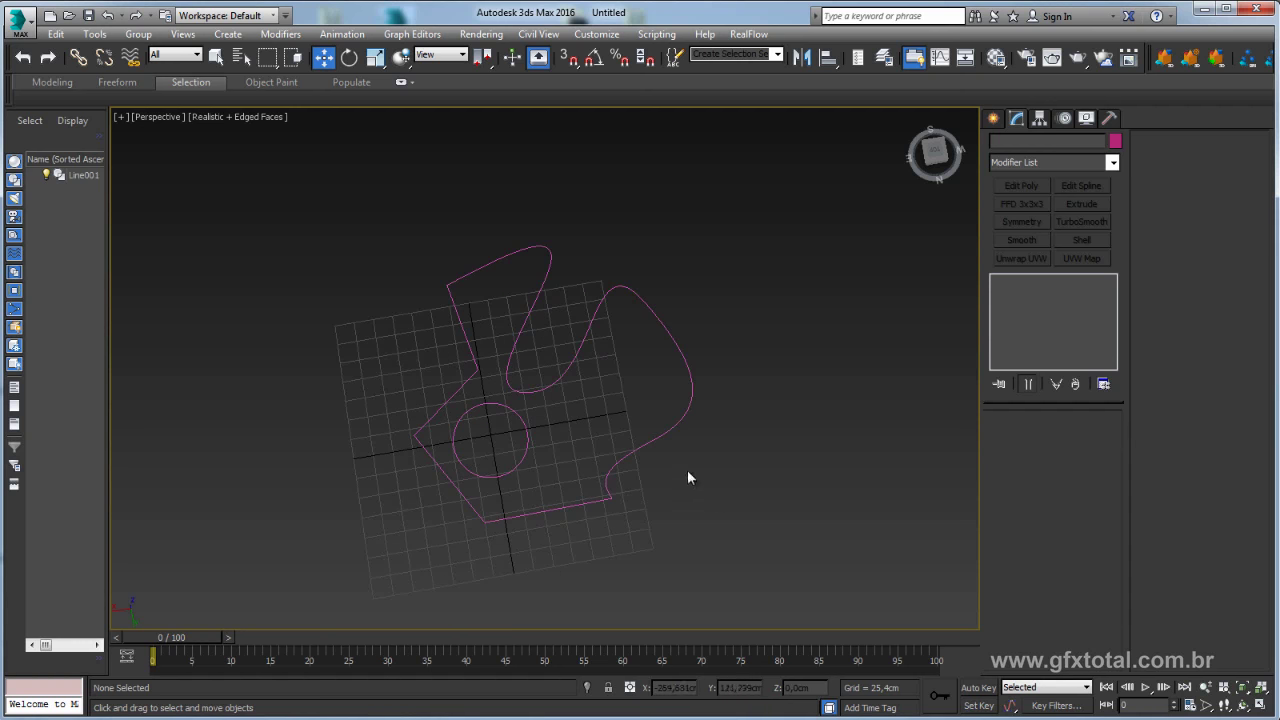
pyautogui.click(993, 118)
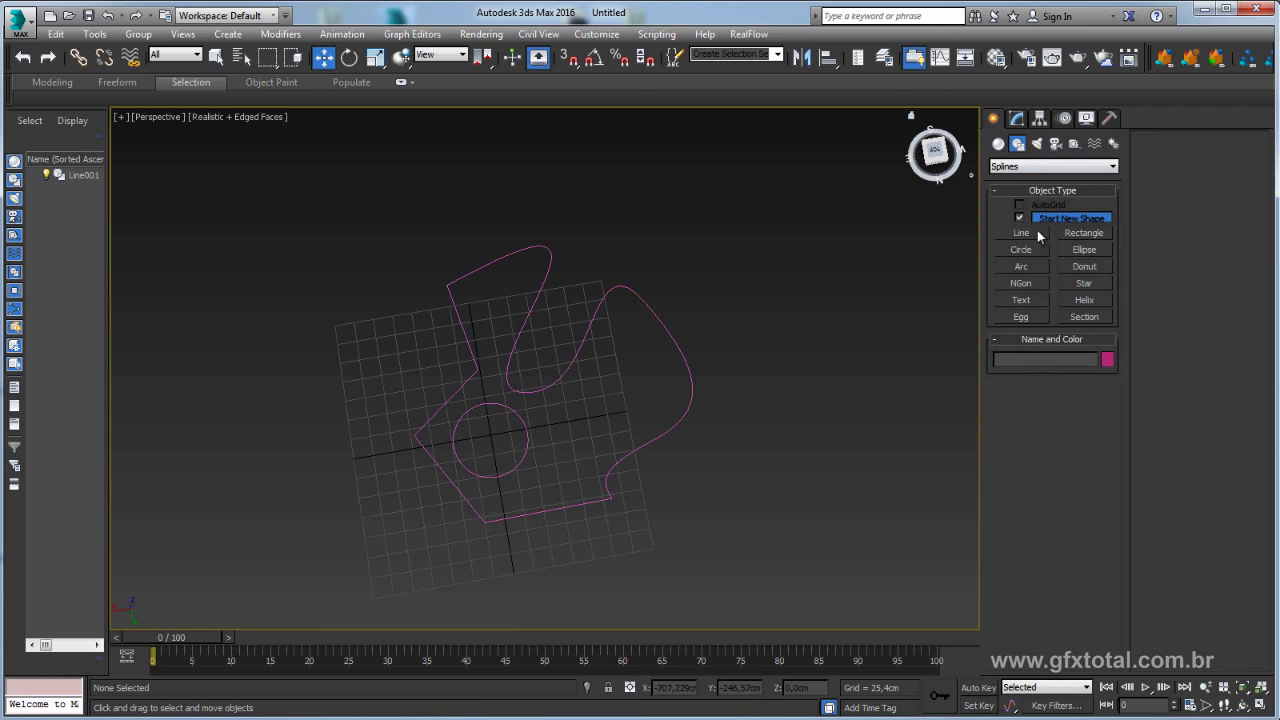
# Draw a long curved line, Line002, crossing the outline's right side
pyautogui.click(1021, 233)
pyautogui.click(655, 226)
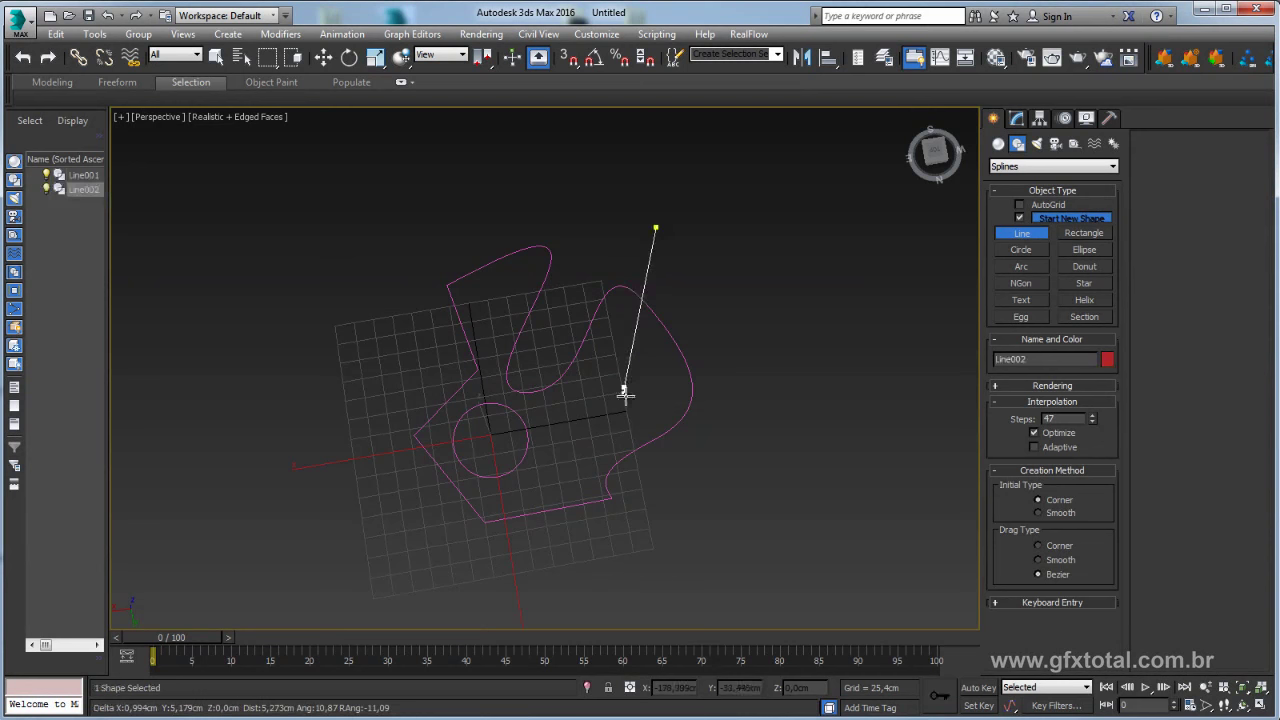
pyautogui.moveTo(624, 387); pyautogui.dragTo(628, 462)
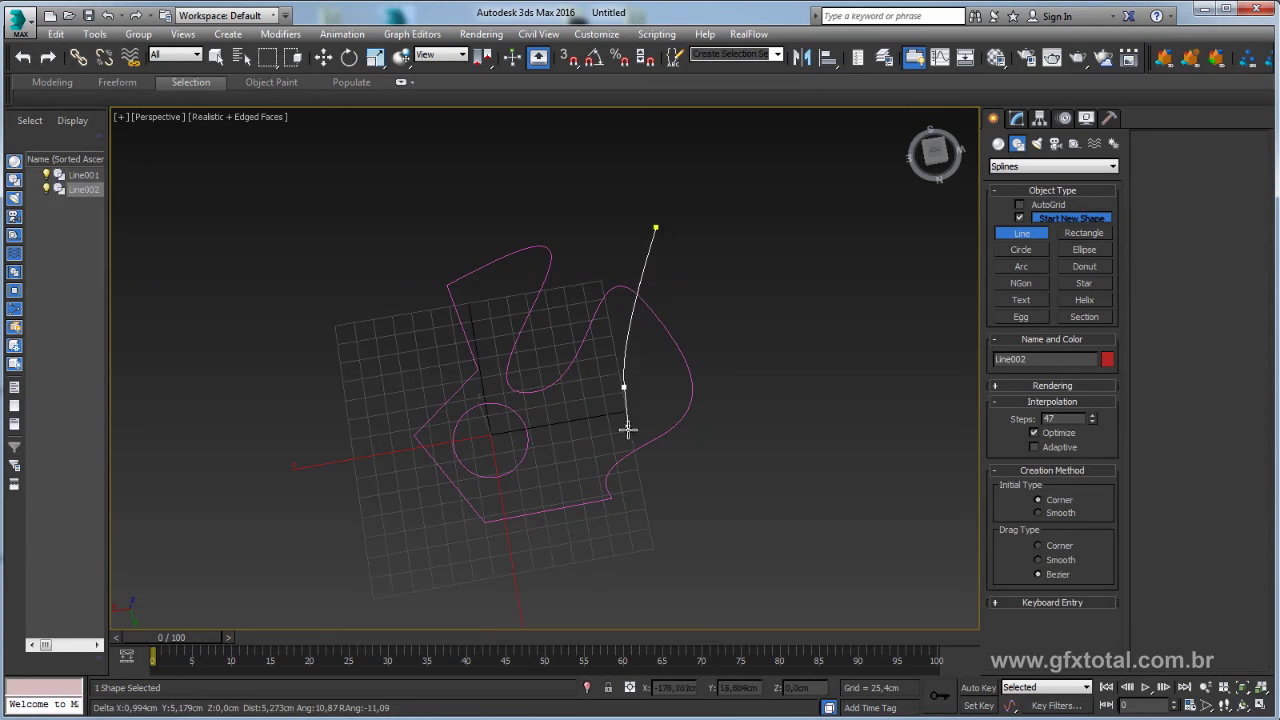
pyautogui.click(671, 571)
pyautogui.rightClick(677, 563)
pyautogui.moveTo(794, 414); pyautogui.dragTo(802, 353, button='middle')
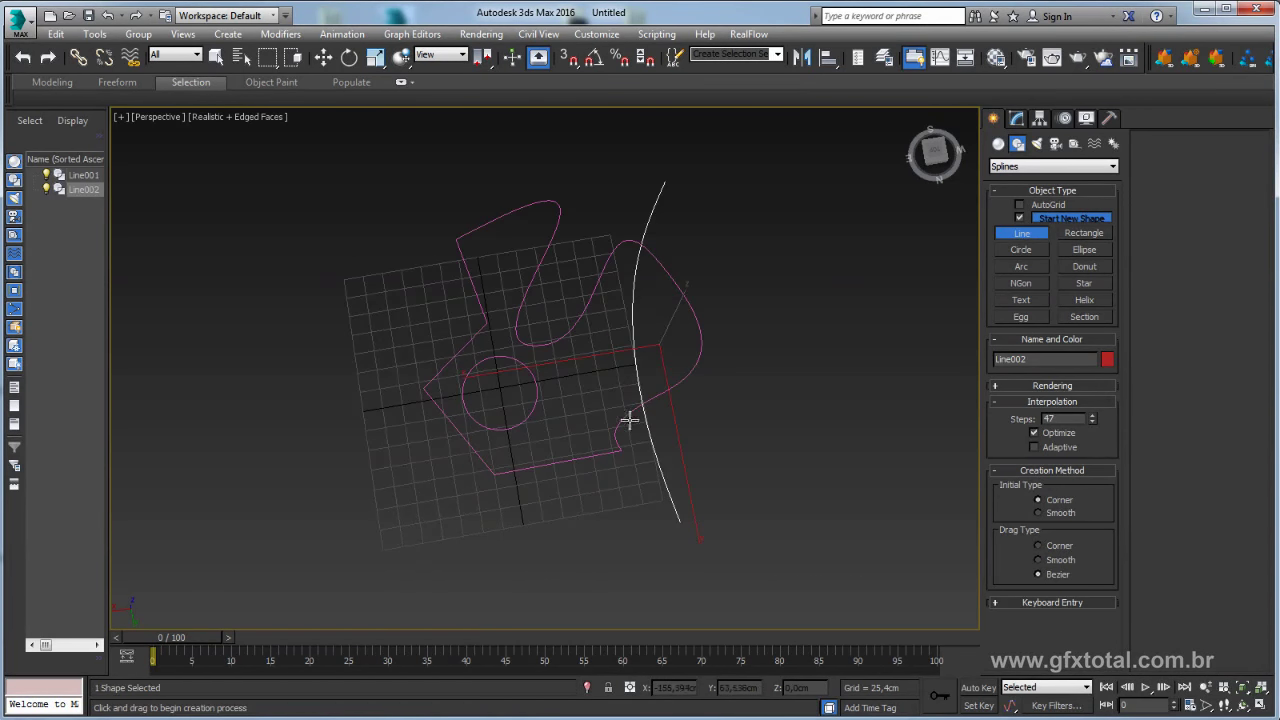
# Draw a bent polyline, Line003, across the outline's lower part
pyautogui.click(436, 464)
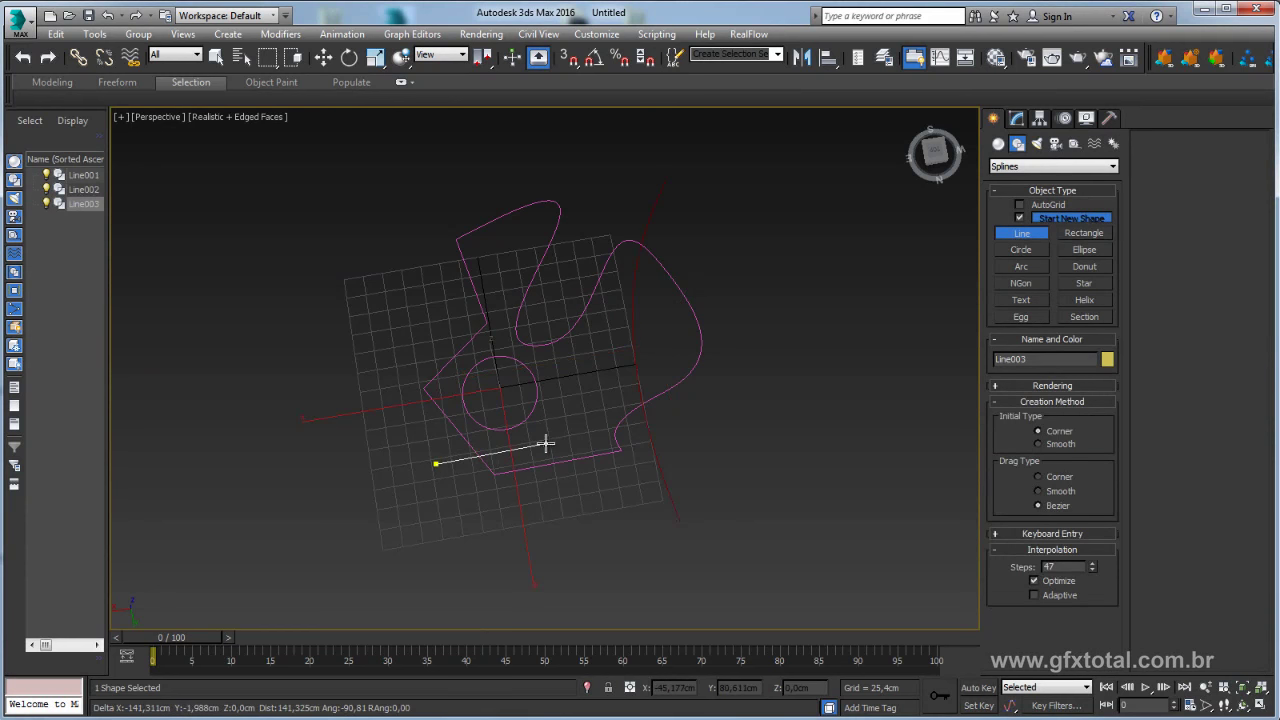
pyautogui.click(540, 444)
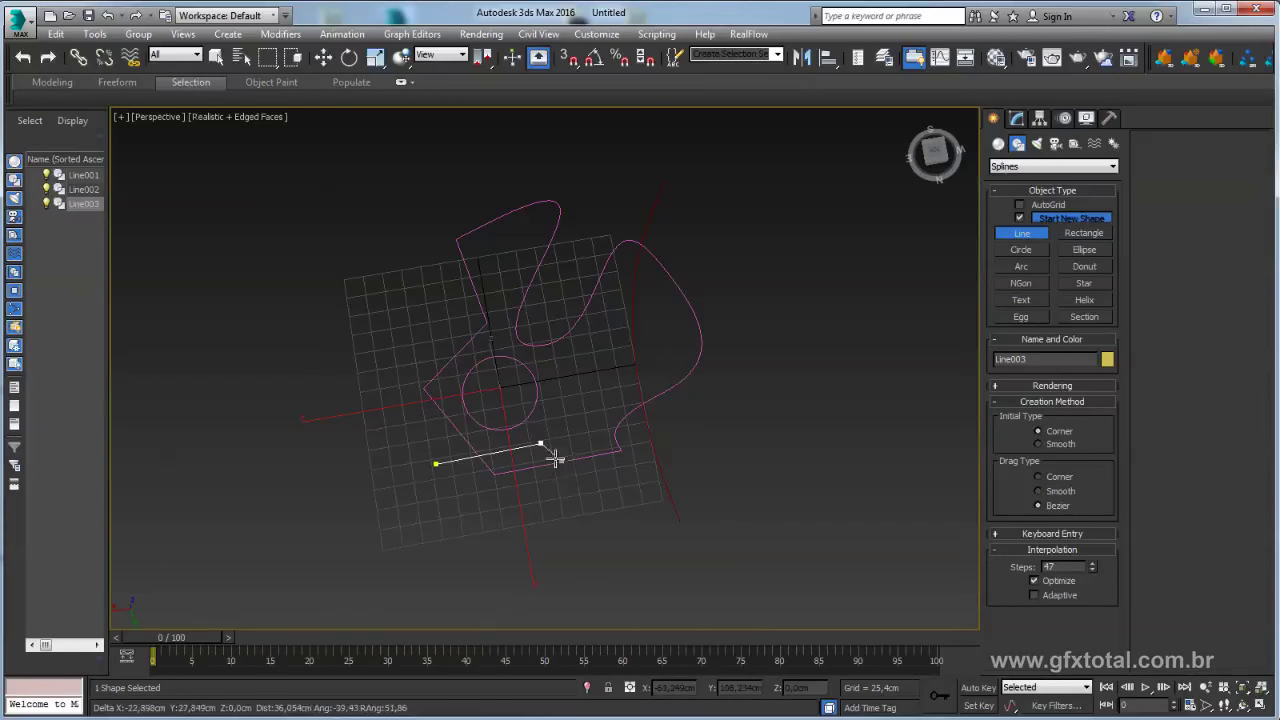
pyautogui.click(549, 421)
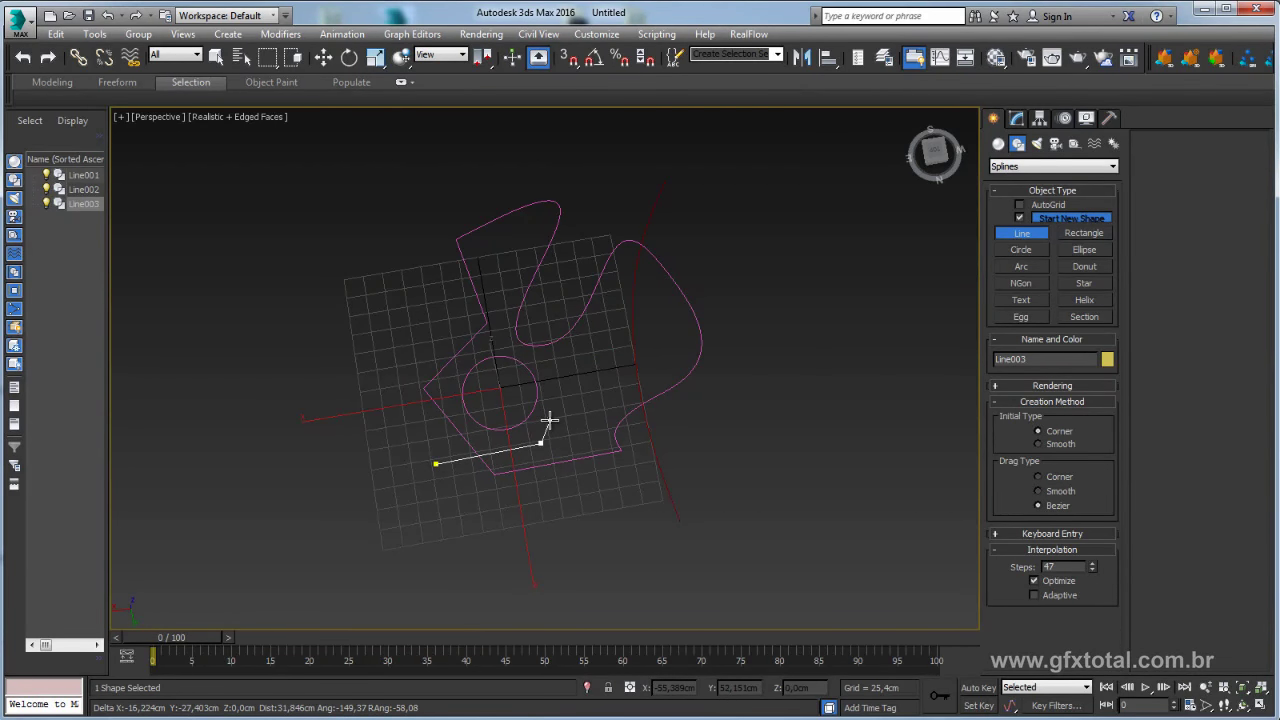
pyautogui.click(631, 503)
pyautogui.rightClick(631, 503)
pyautogui.scroll(3, 780, 365)
pyautogui.press('w')
pyautogui.scroll(-3, 800, 293)
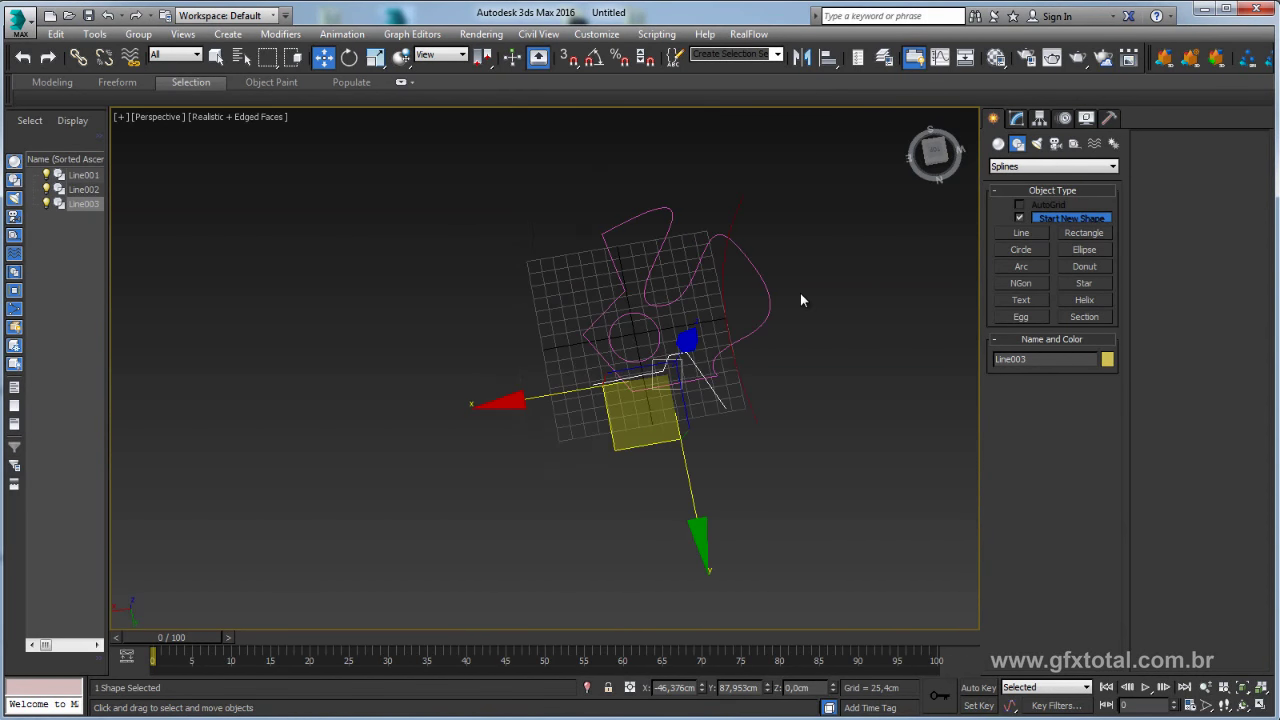
# Select Line001, attach Line002 and Line003 to it, and switch to Spline level
pyautogui.moveTo(731, 309); pyautogui.dragTo(733, 305)
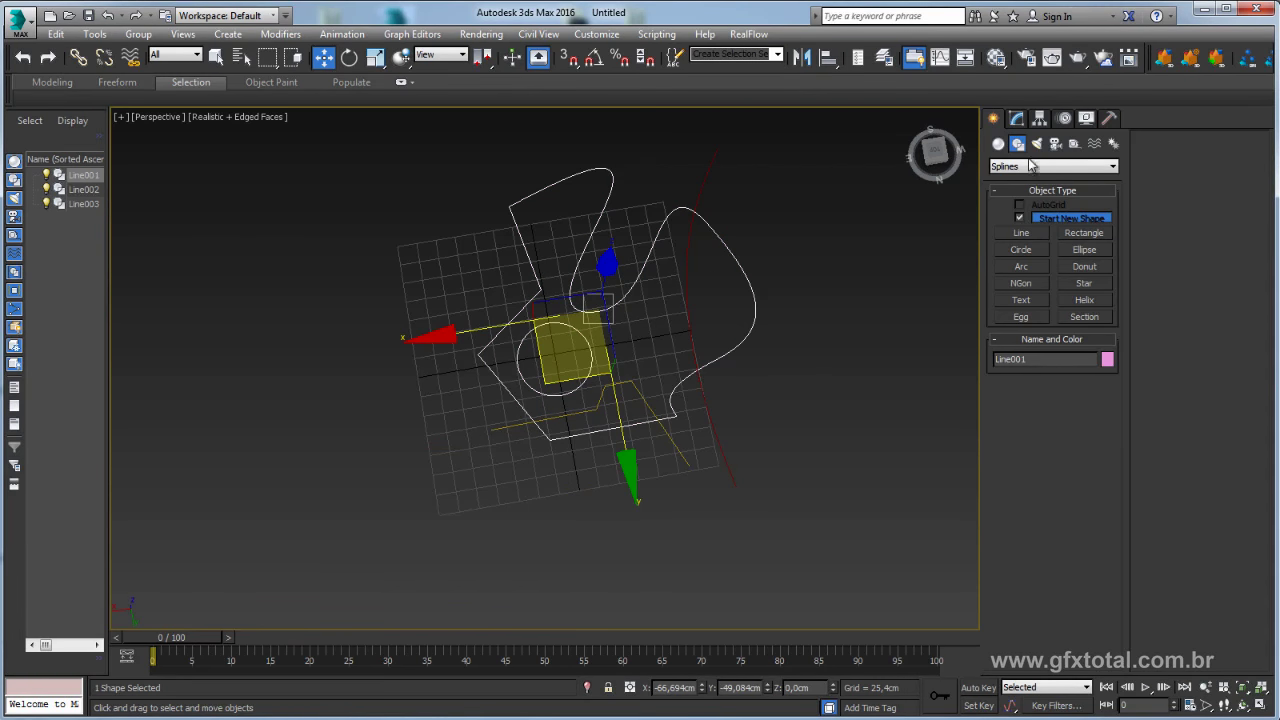
pyautogui.click(1017, 118)
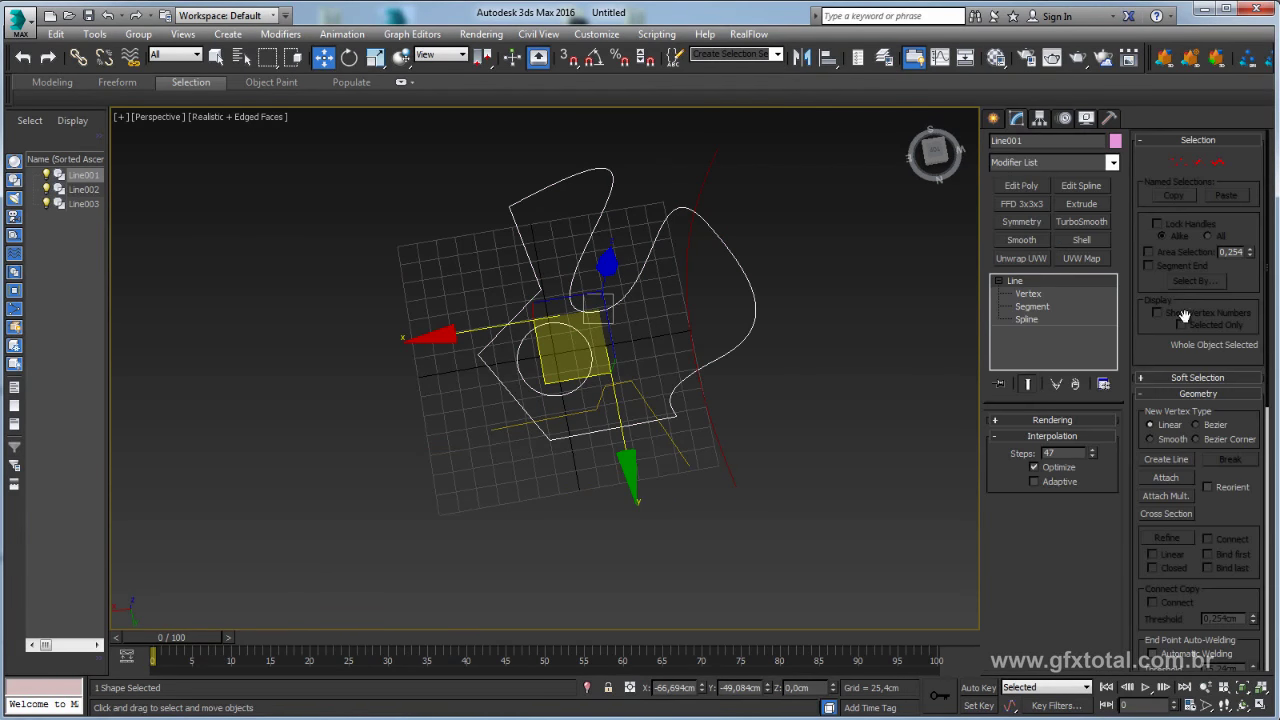
pyautogui.click(1170, 479)
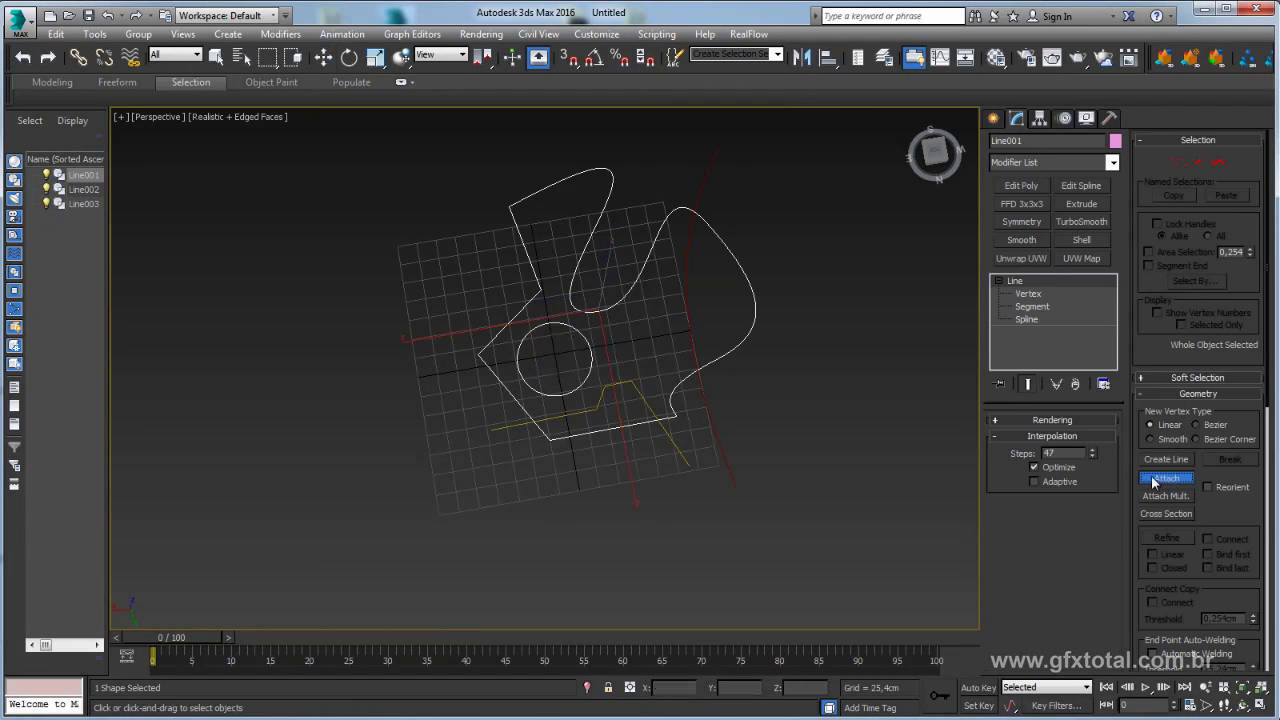
pyautogui.click(706, 398)
pyautogui.click(676, 442)
pyautogui.moveTo(676, 442); pyautogui.dragTo(680, 423, button='middle')
pyautogui.scroll(2, 677, 451)
pyautogui.scroll(-3, 665, 420)
pyautogui.rightClick(724, 414)
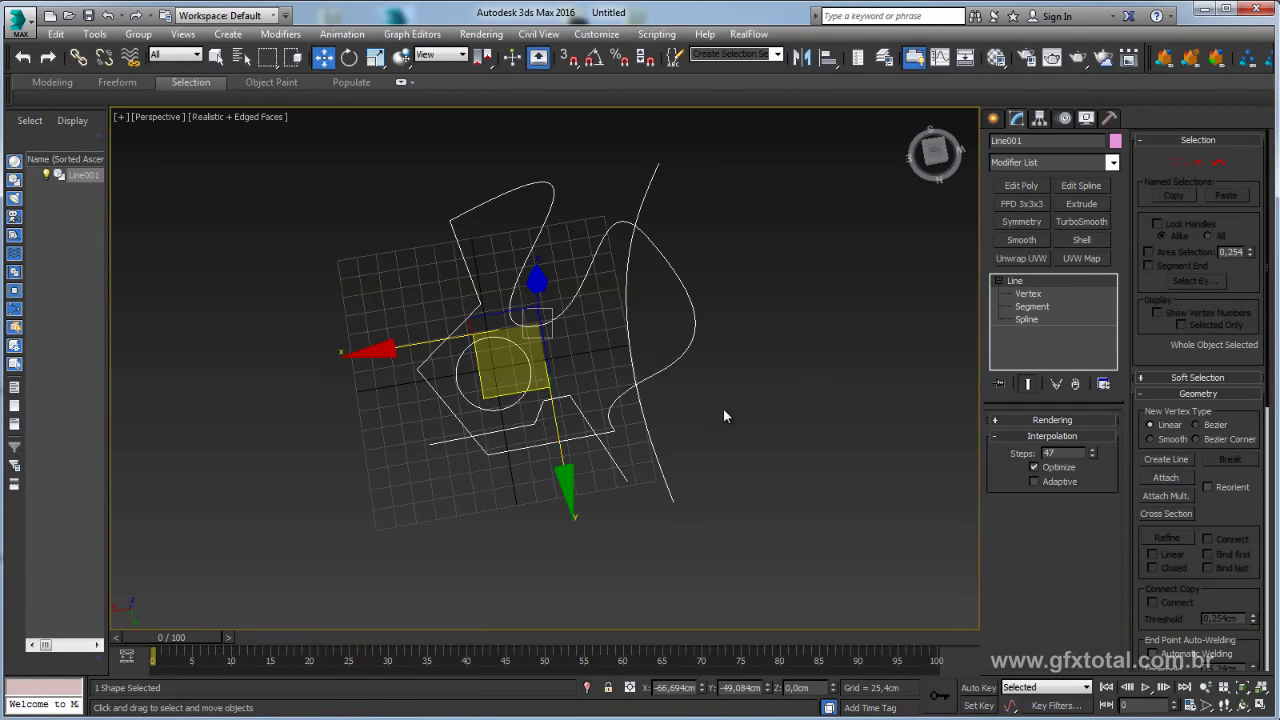
pyautogui.click(1030, 318)
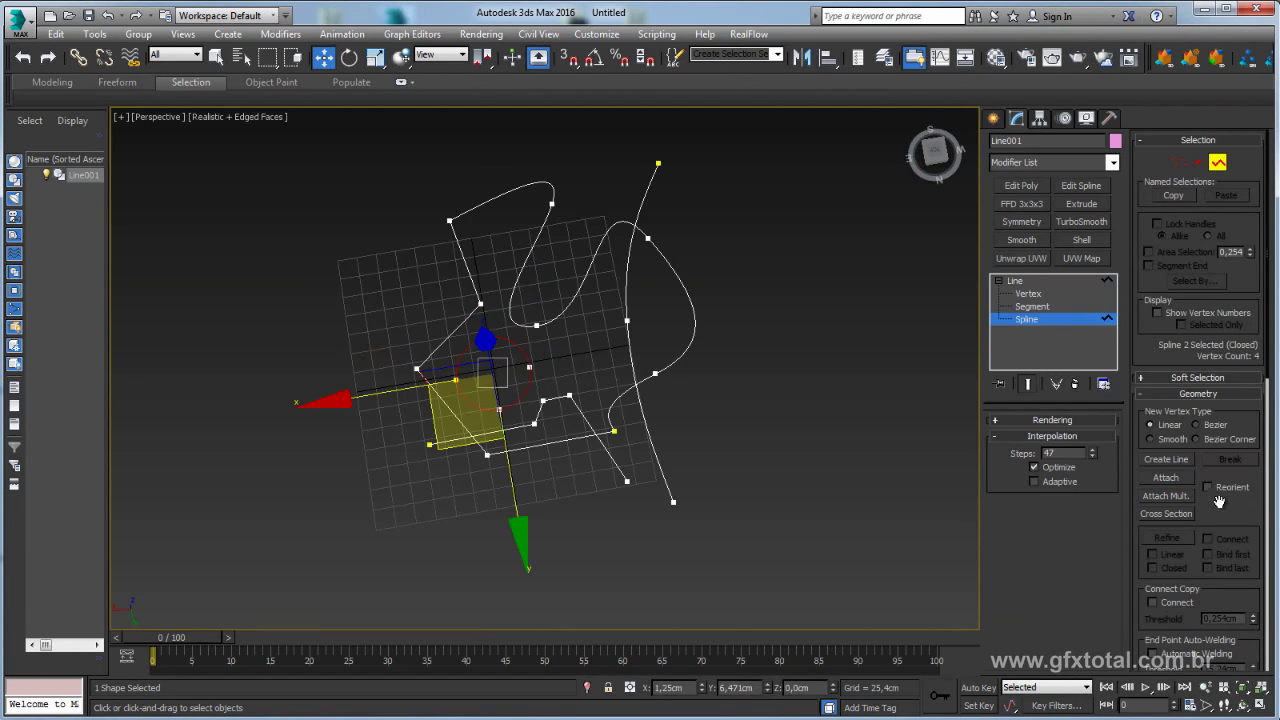
# Use Trim to cut away the spline's top tail and right bulge
pyautogui.moveTo(1218, 500); pyautogui.dragTo(1218, 42)
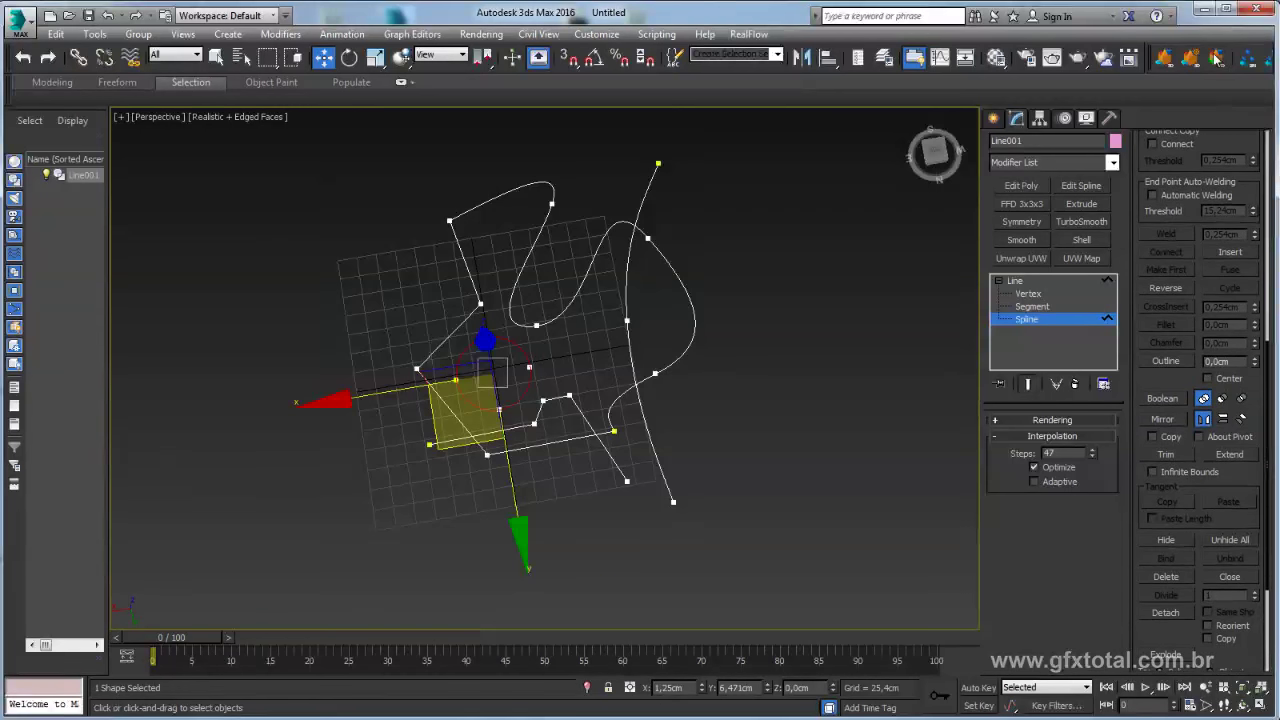
pyautogui.scroll(-2, 1170, 398)
pyautogui.scroll(-2, 1180, 360)
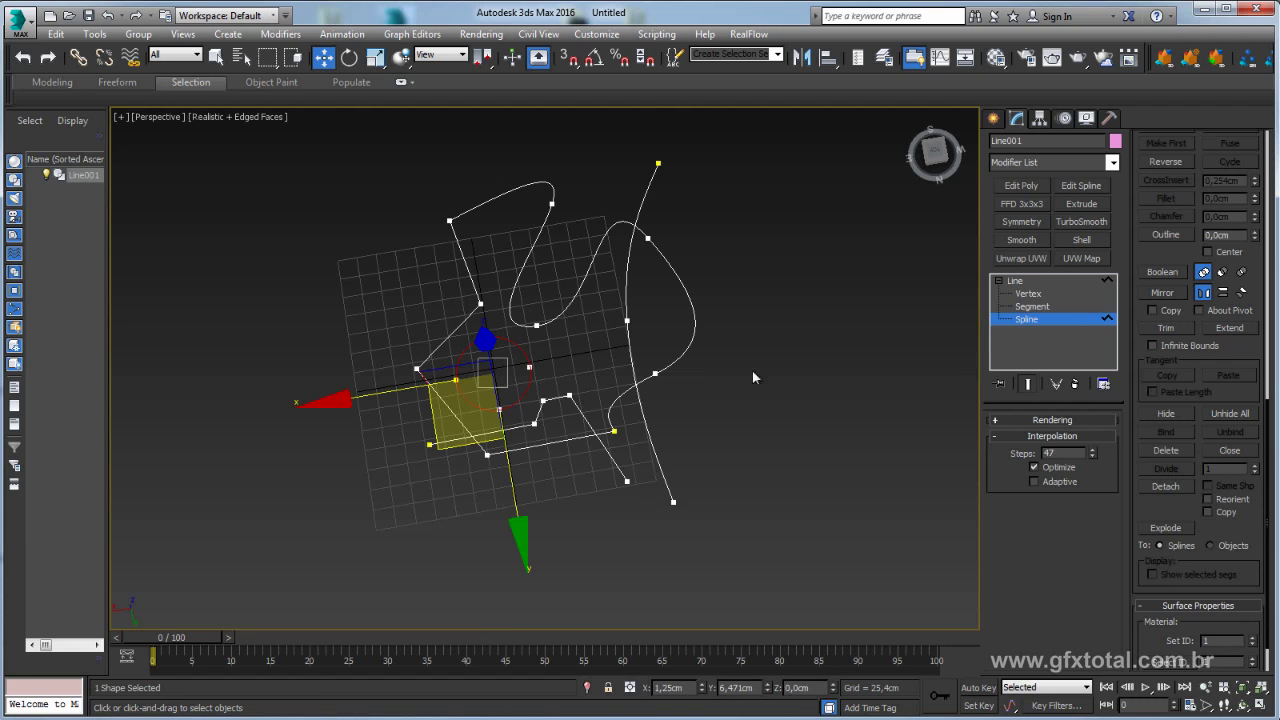
pyautogui.click(1166, 329)
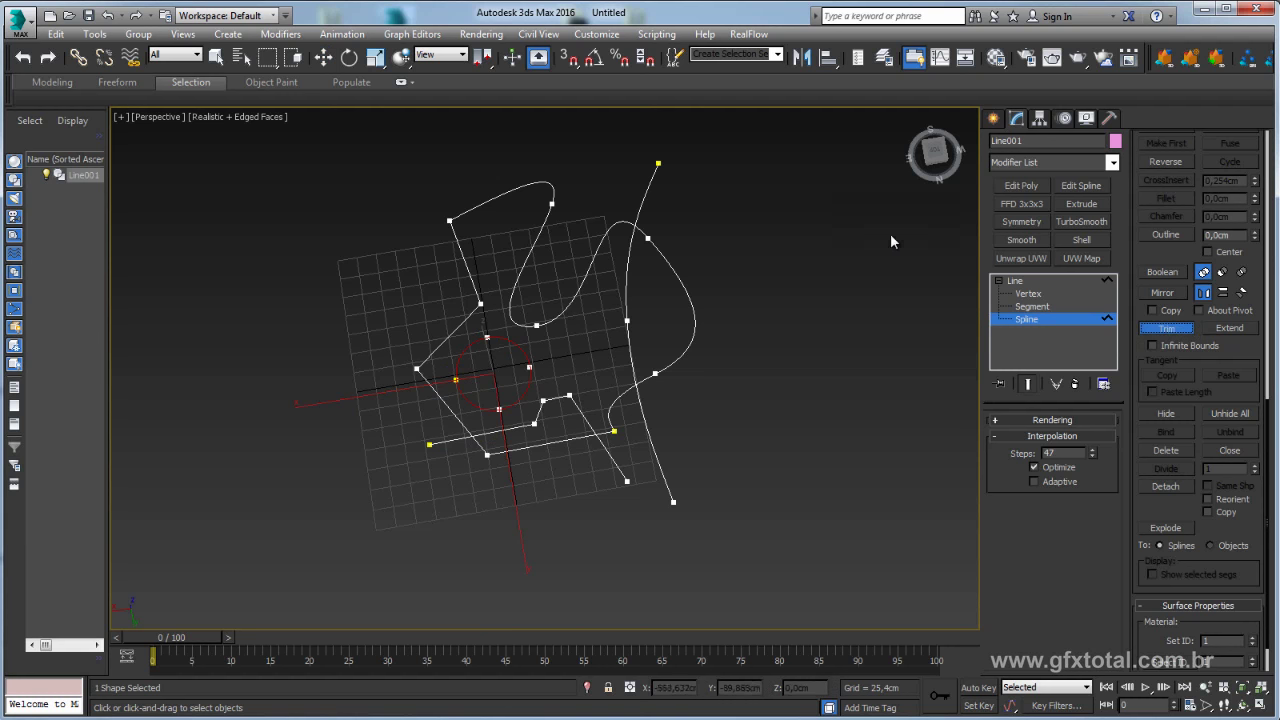
pyautogui.click(650, 182)
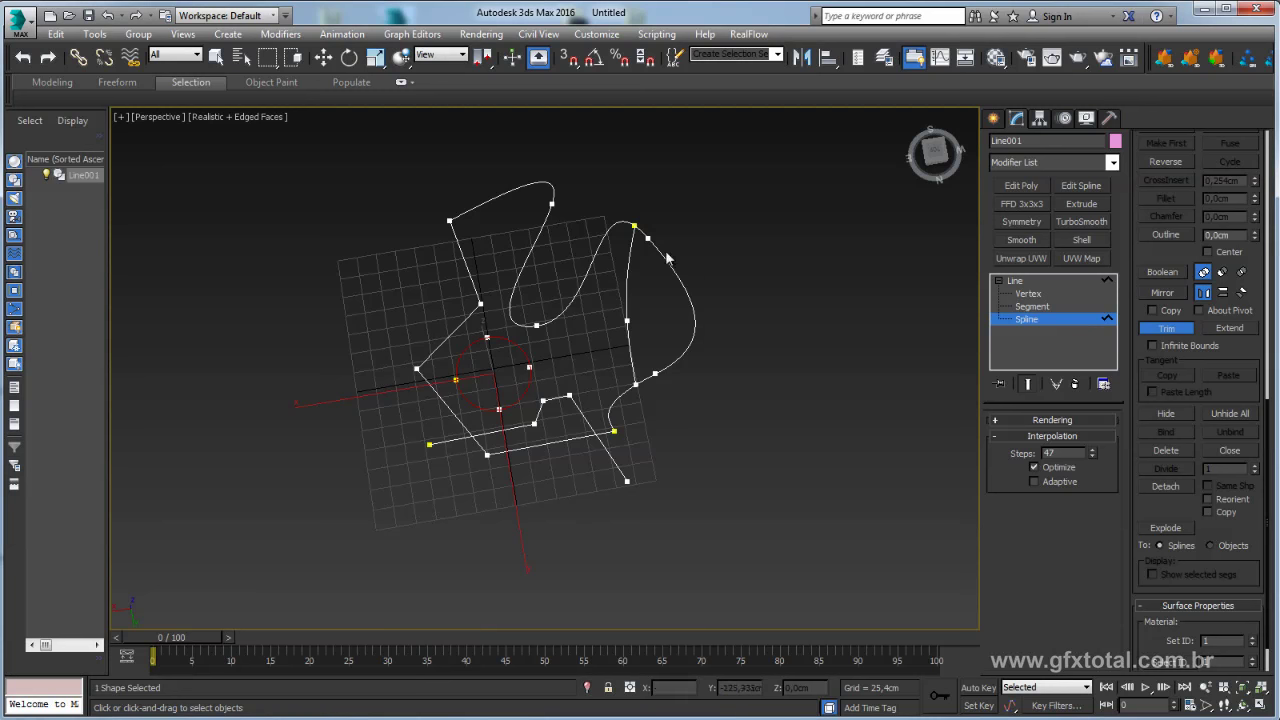
pyautogui.click(697, 315)
# Trim the overlapping pieces at the bottom and around the circle, then return to Line level
pyautogui.moveTo(760, 381); pyautogui.dragTo(790, 382, button='middle')
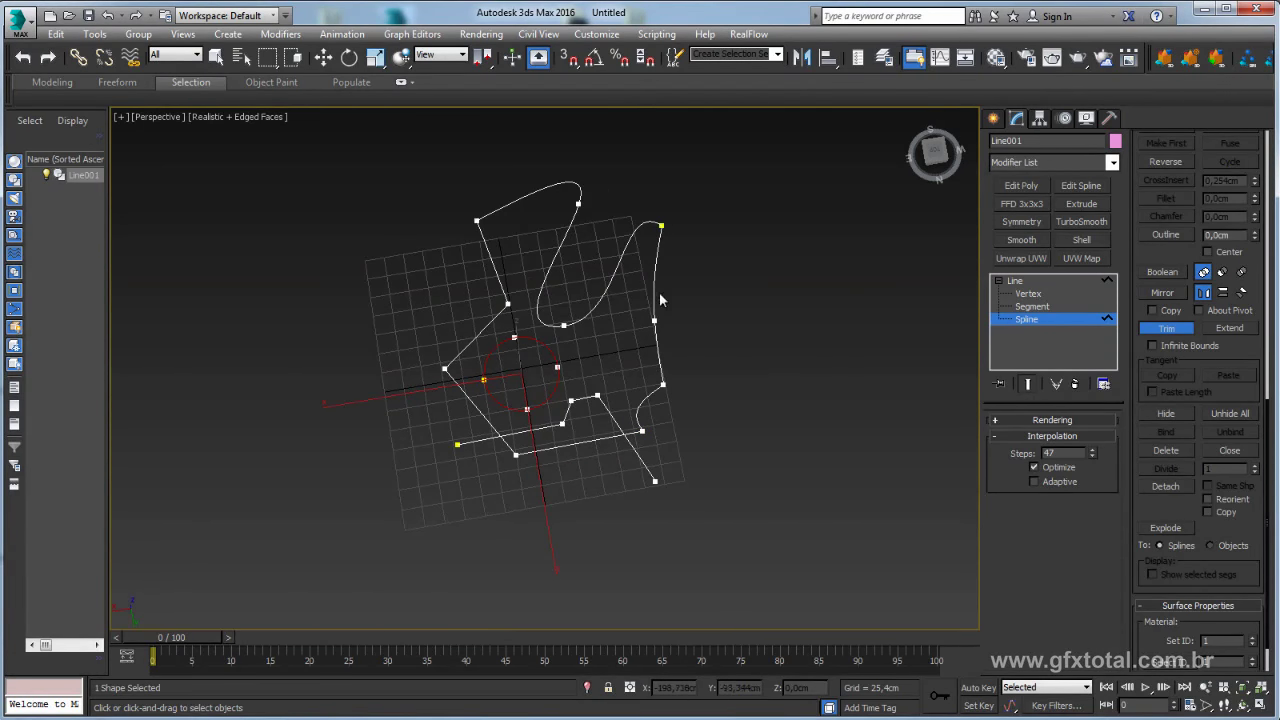
pyautogui.moveTo(739, 470); pyautogui.dragTo(805, 398, button='middle')
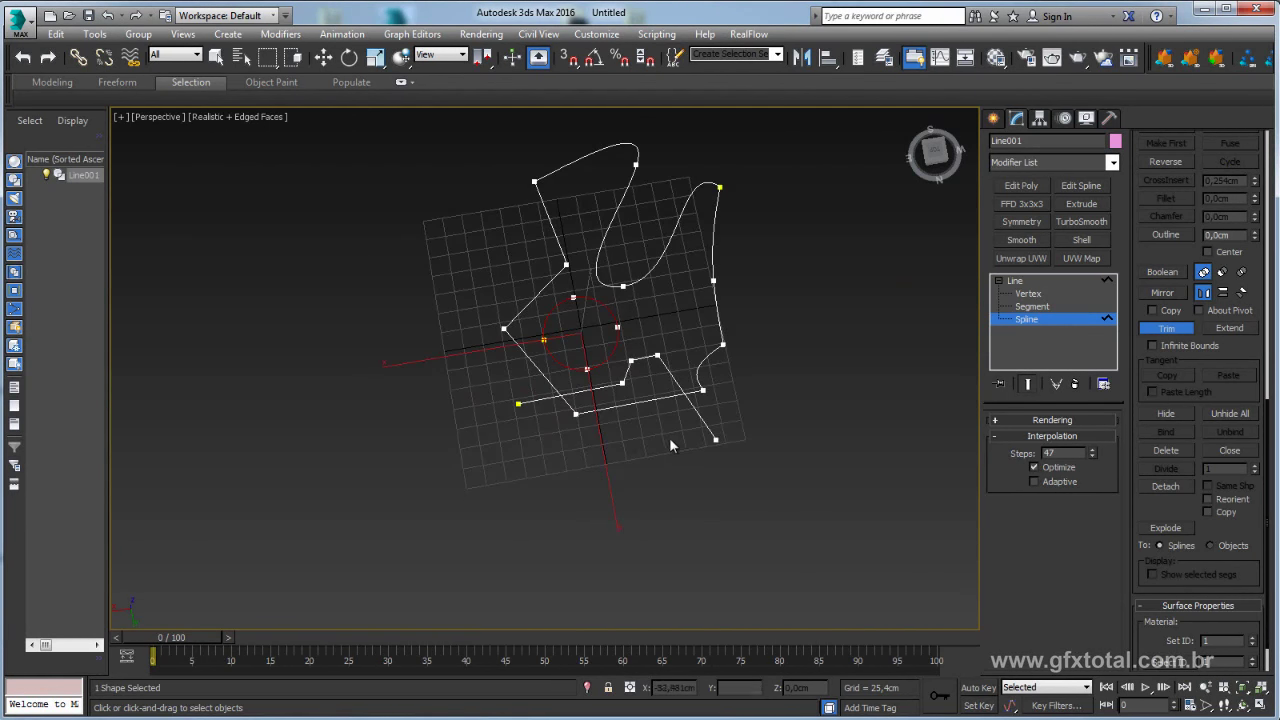
pyautogui.click(703, 420)
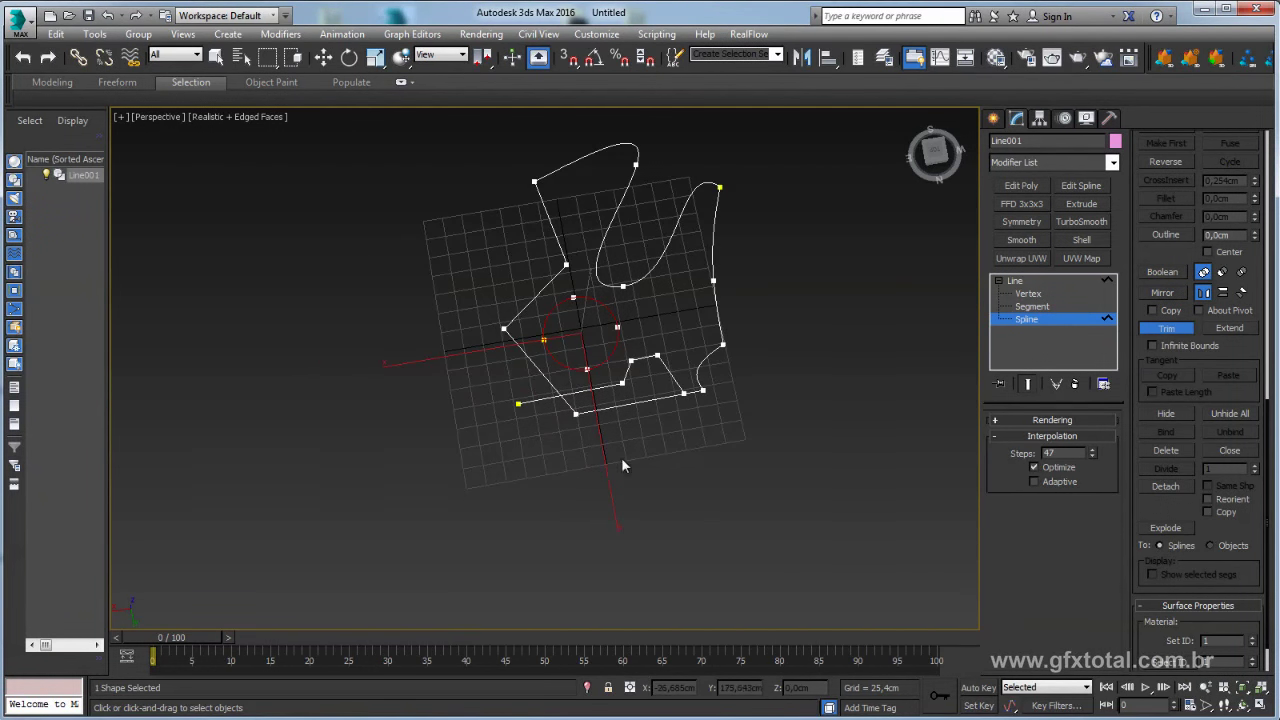
pyautogui.click(530, 401)
pyautogui.click(619, 404)
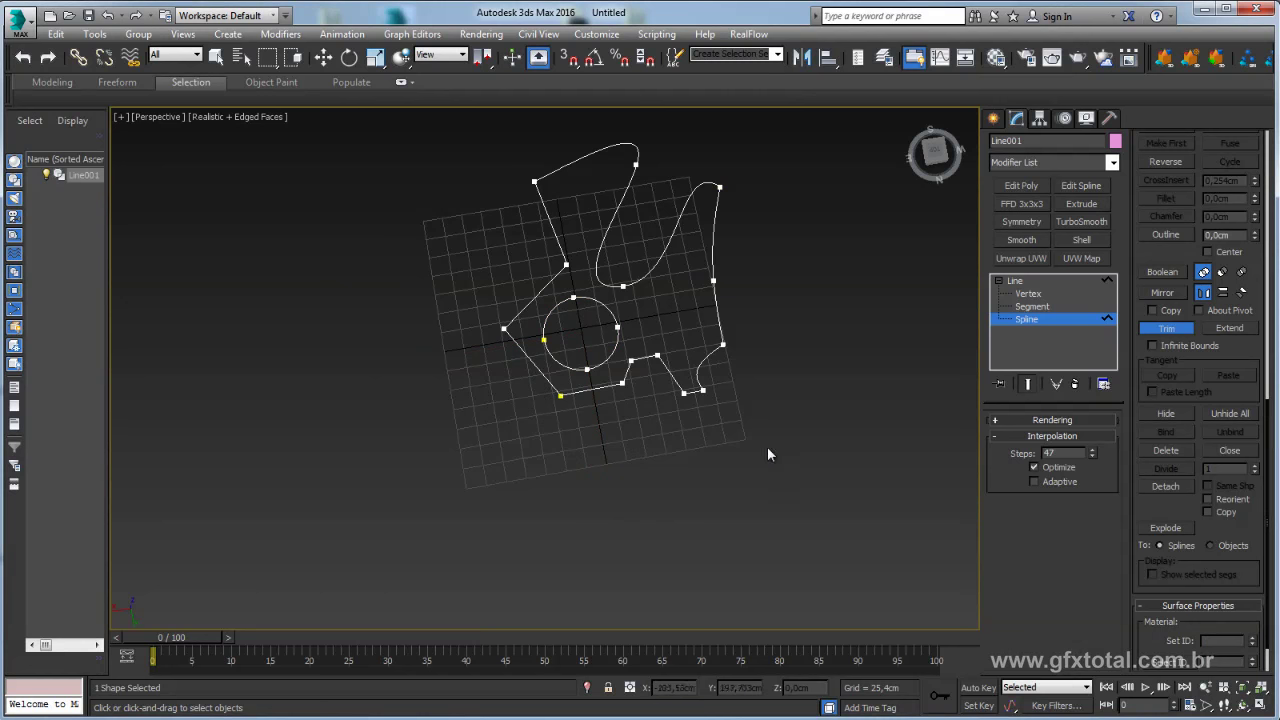
pyautogui.press('w')
pyautogui.moveTo(803, 380); pyautogui.dragTo(775, 420, button='middle')
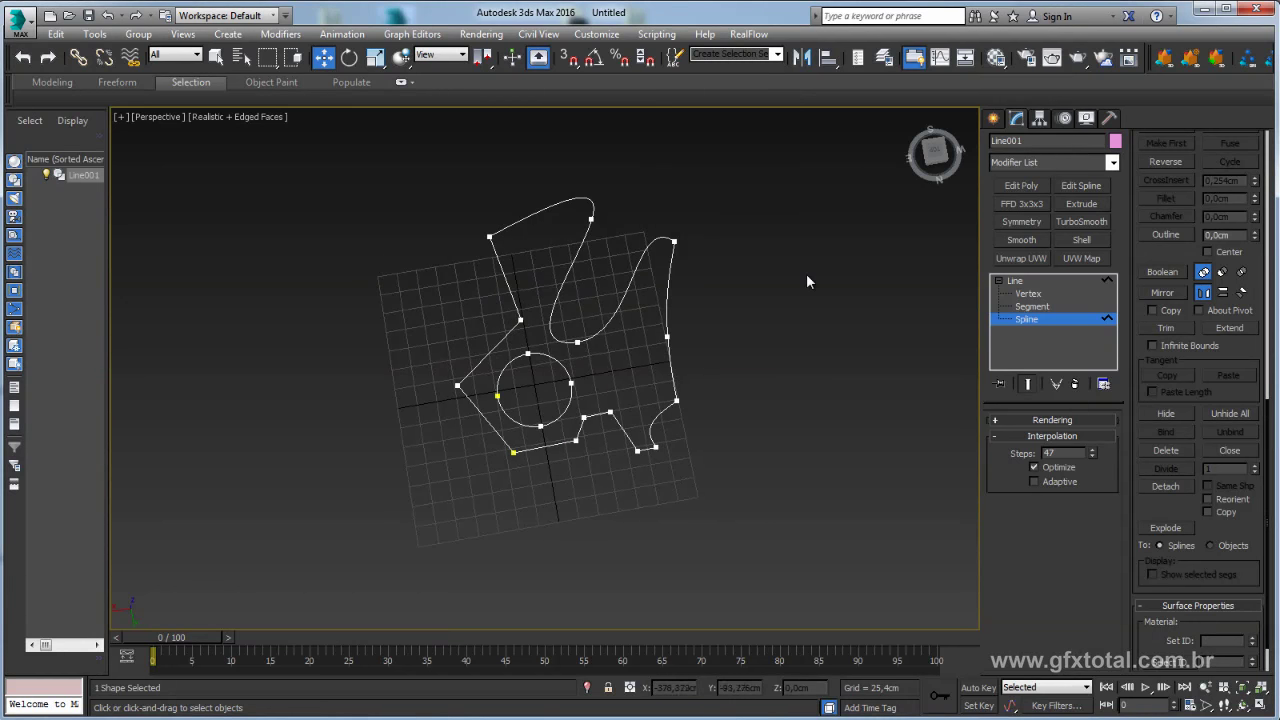
pyautogui.click(1014, 281)
# Apply an Extrude modifier to the spline and orbit to inspect the solid
pyautogui.keyDown('alt'); pyautogui.moveTo(728, 353); pyautogui.dragTo(754, 375, button='middle'); pyautogui.keyUp('alt')
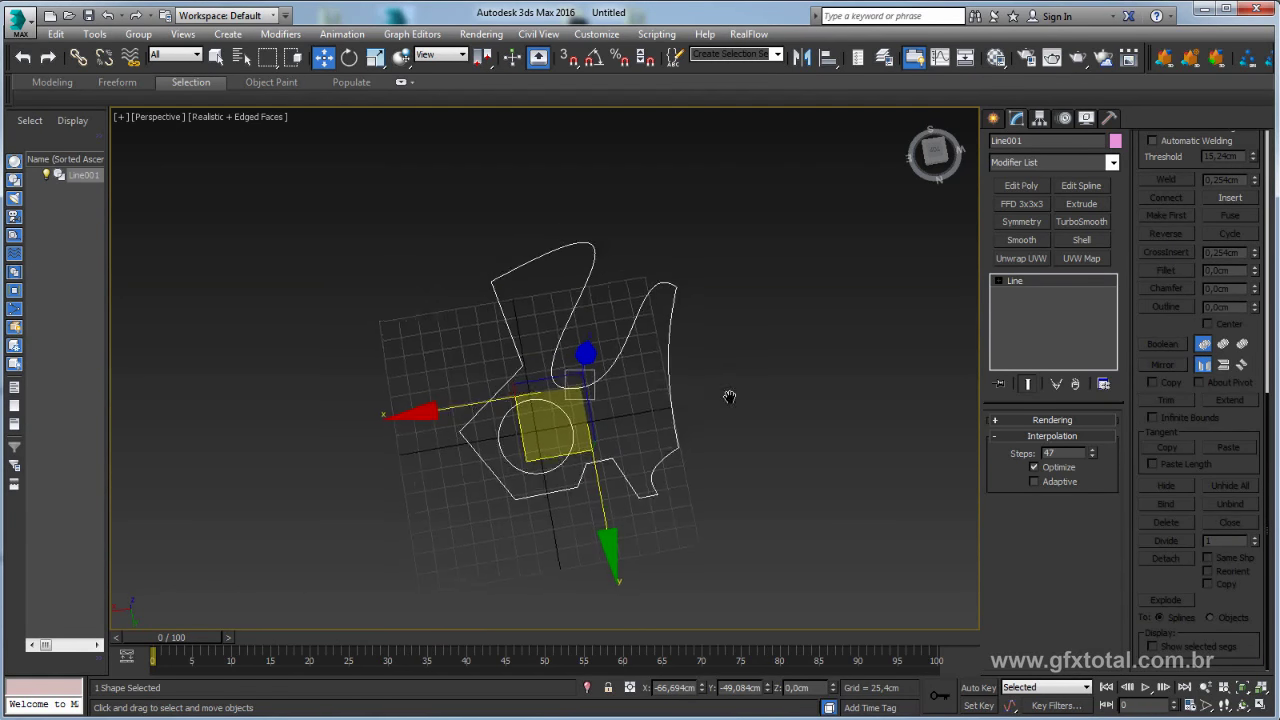
pyautogui.click(1085, 204)
pyautogui.moveTo(816, 438)
pyautogui.keyDown('alt'); pyautogui.mouseDown(button='middle')
pyautogui.moveTo(872, 335)
pyautogui.moveTo(887, 374)
pyautogui.moveTo(843, 508)
pyautogui.moveTo(807, 432)
pyautogui.moveTo(831, 331)
pyautogui.moveTo(889, 426)
pyautogui.moveTo(809, 471)
pyautogui.moveTo(780, 424)
pyautogui.moveTo(689, 449)
pyautogui.mouseUp(button='middle'); pyautogui.keyUp('alt')
# Drop to the Line's Vertex level and test-move a lower-right vertex, then undo it
pyautogui.click(998, 293)
pyautogui.click(1028, 306)
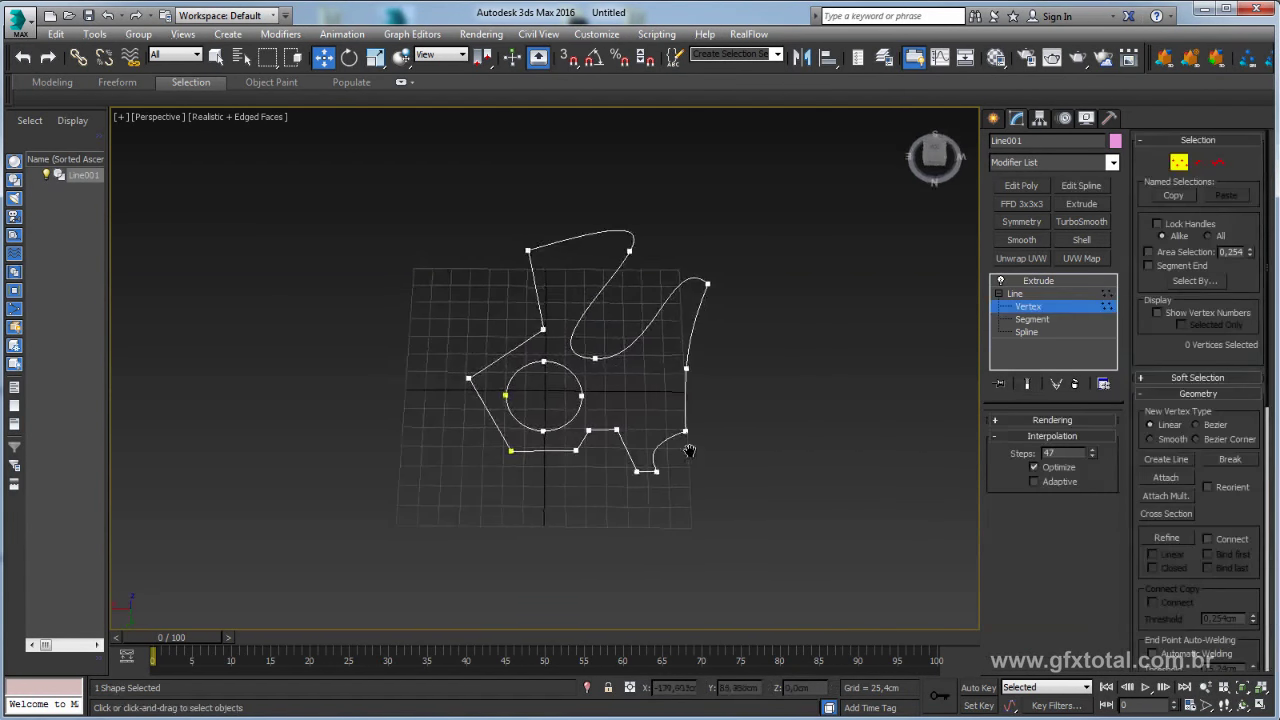
pyautogui.scroll(2, 689, 445)
pyautogui.click(695, 392)
pyautogui.keyDown('alt'); pyautogui.moveTo(757, 411); pyautogui.dragTo(755, 440, button='middle'); pyautogui.keyUp('alt')
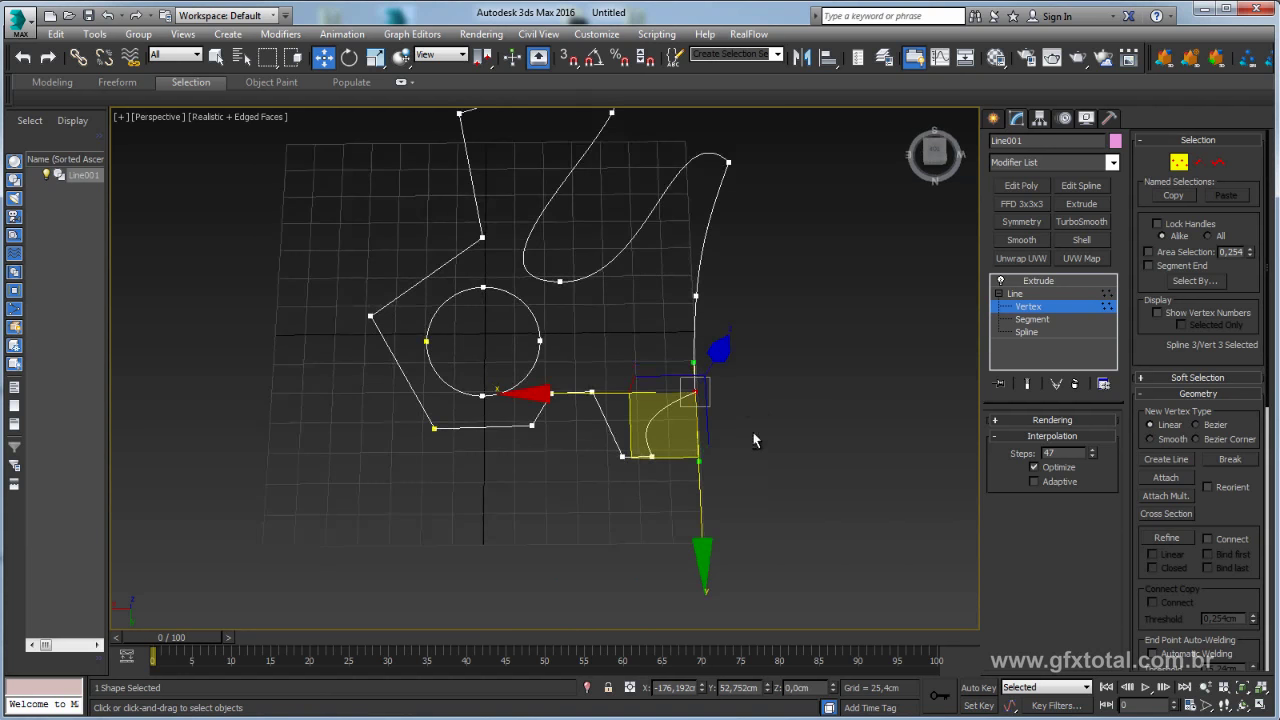
pyautogui.moveTo(638, 457); pyautogui.dragTo(711, 398)
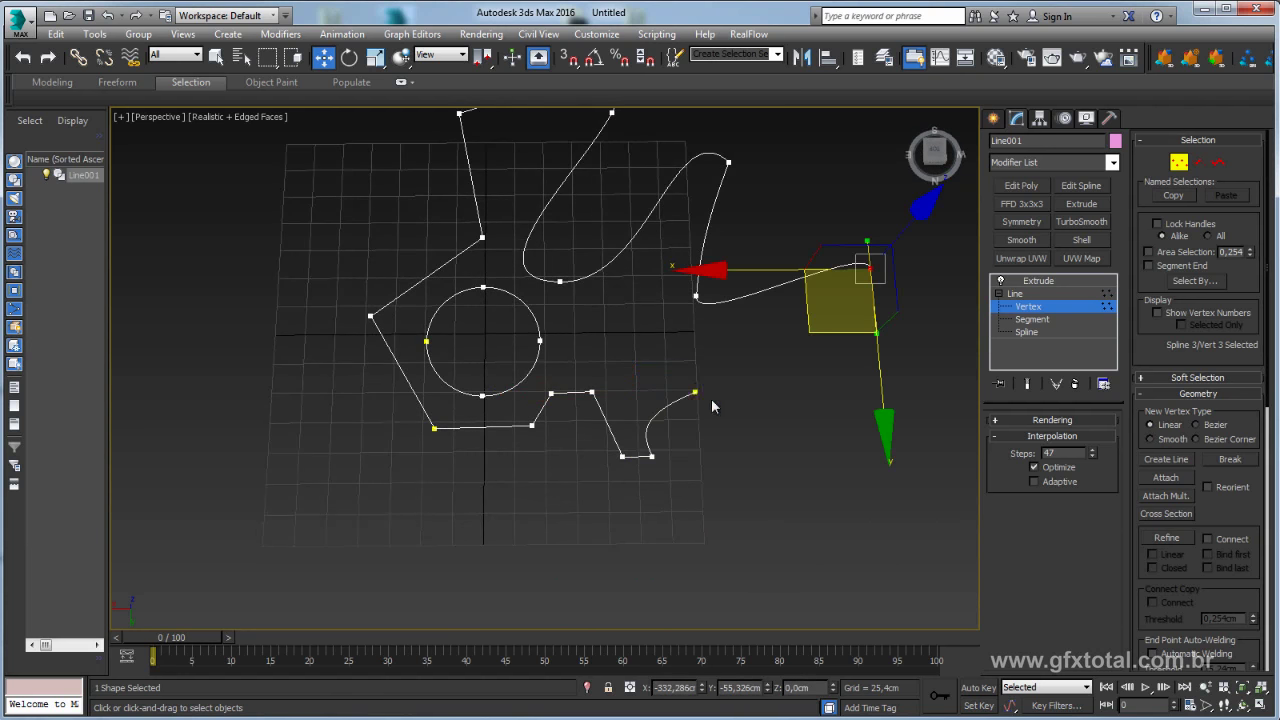
pyautogui.hotkey('ctrl', 'z')
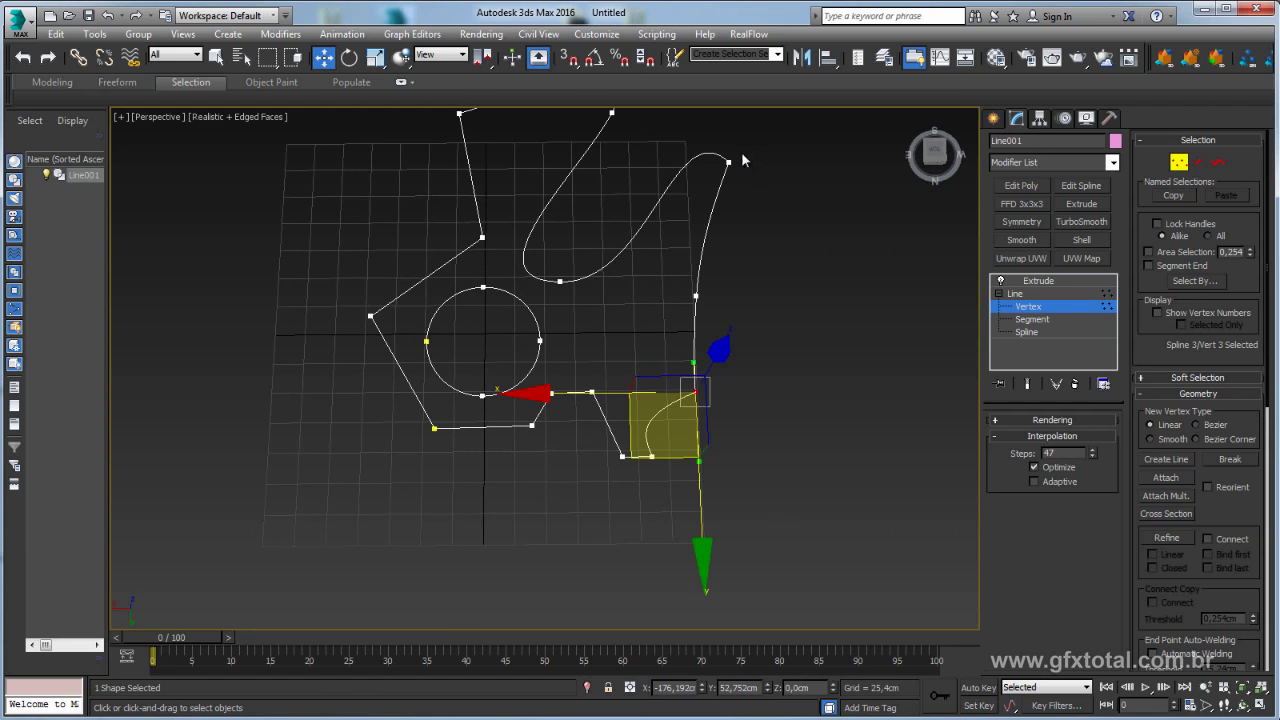
# Select the top-right and lower-edge end vertices to check whether they are joined
pyautogui.click(725, 162)
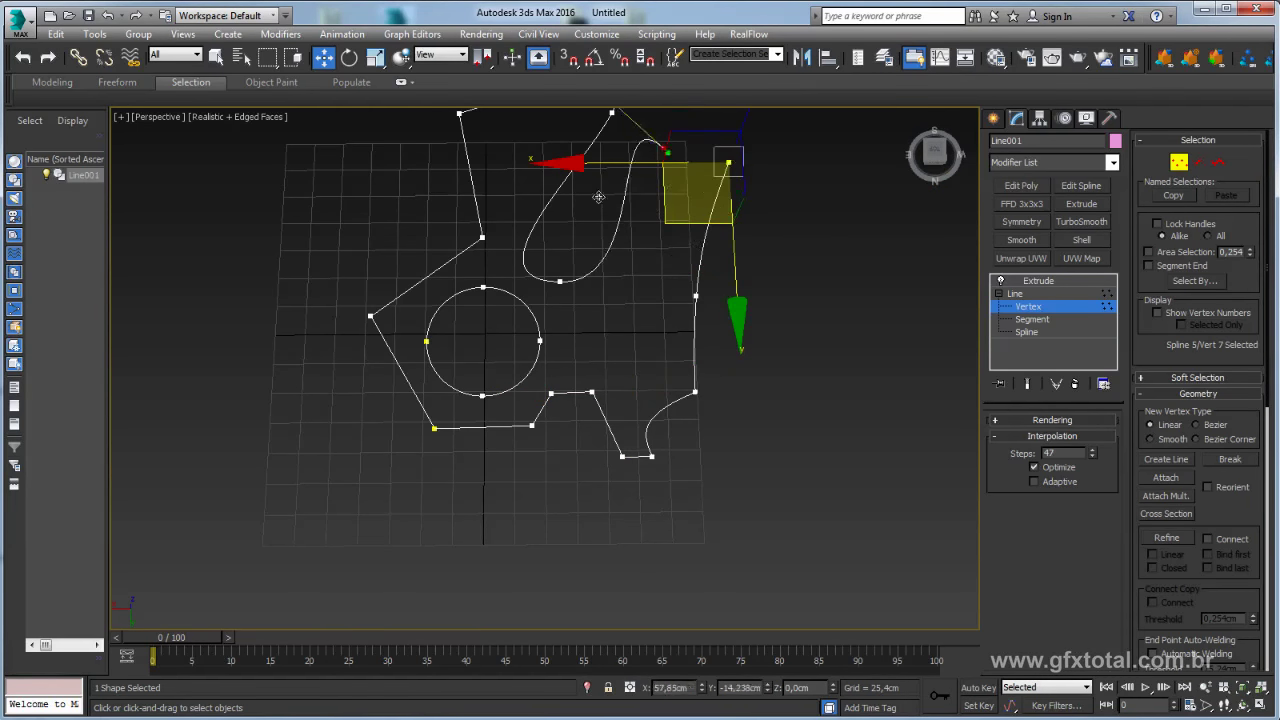
pyautogui.click(591, 392)
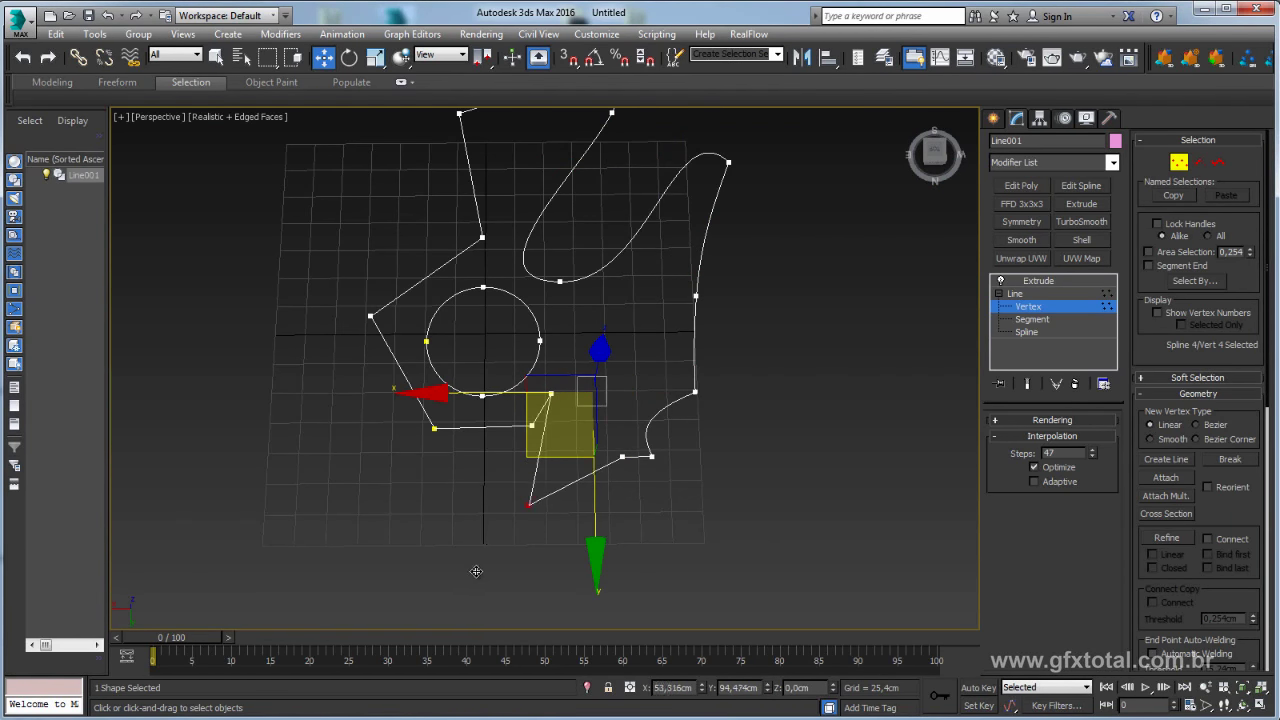
pyautogui.click(551, 393)
pyautogui.click(622, 456)
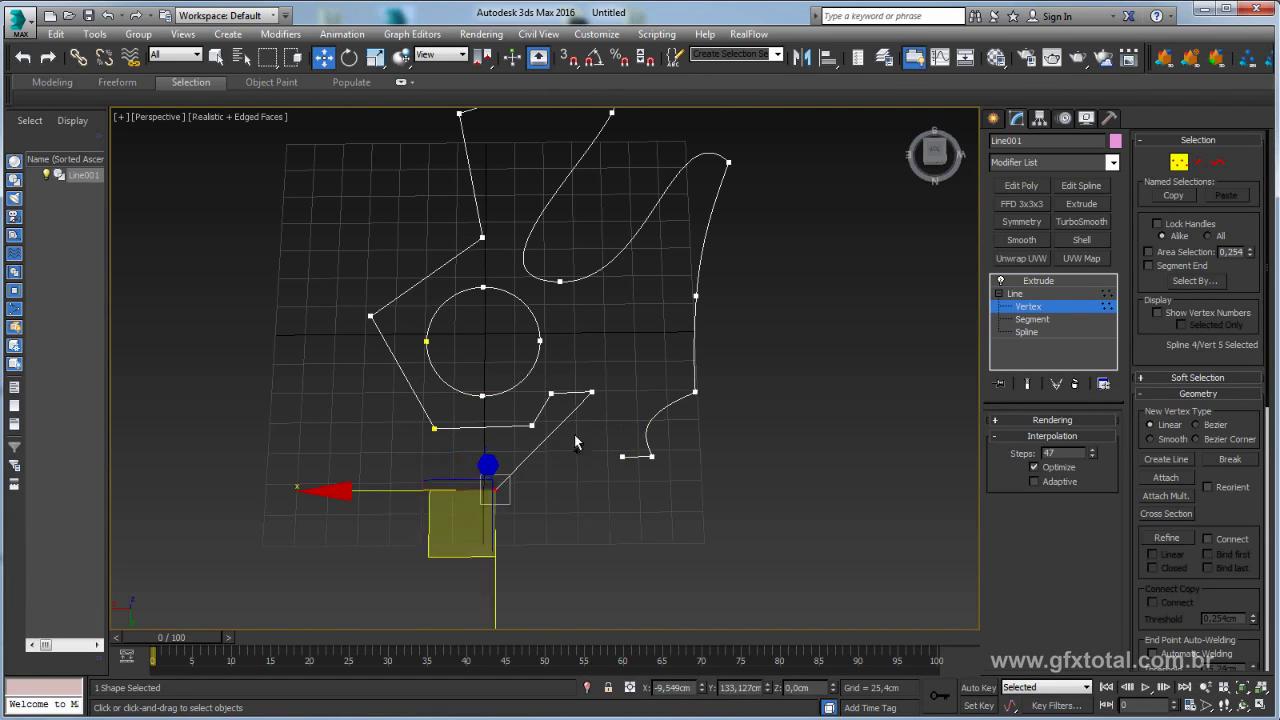
pyautogui.moveTo(626, 401); pyautogui.dragTo(621, 398, button='middle')
pyautogui.scroll(-4, 621, 398)
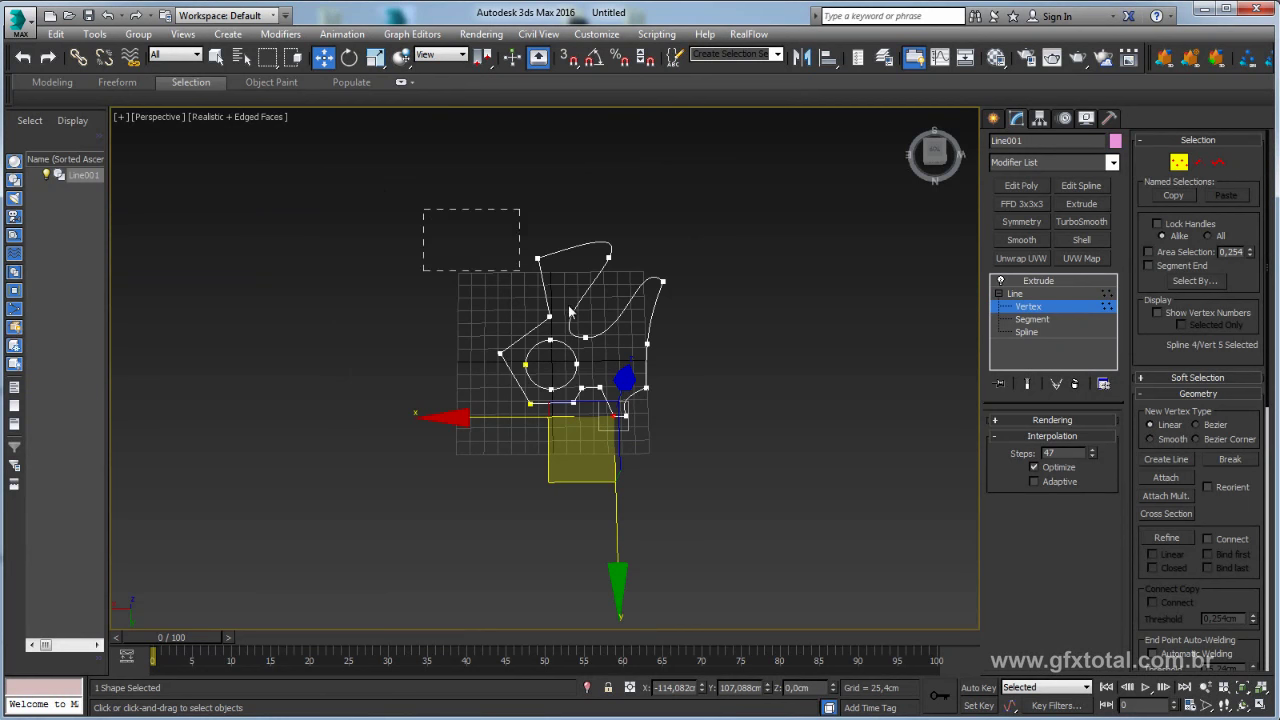
# Select all spline vertices and weld the coincident end points
pyautogui.hotkey('ctrl', 'a')
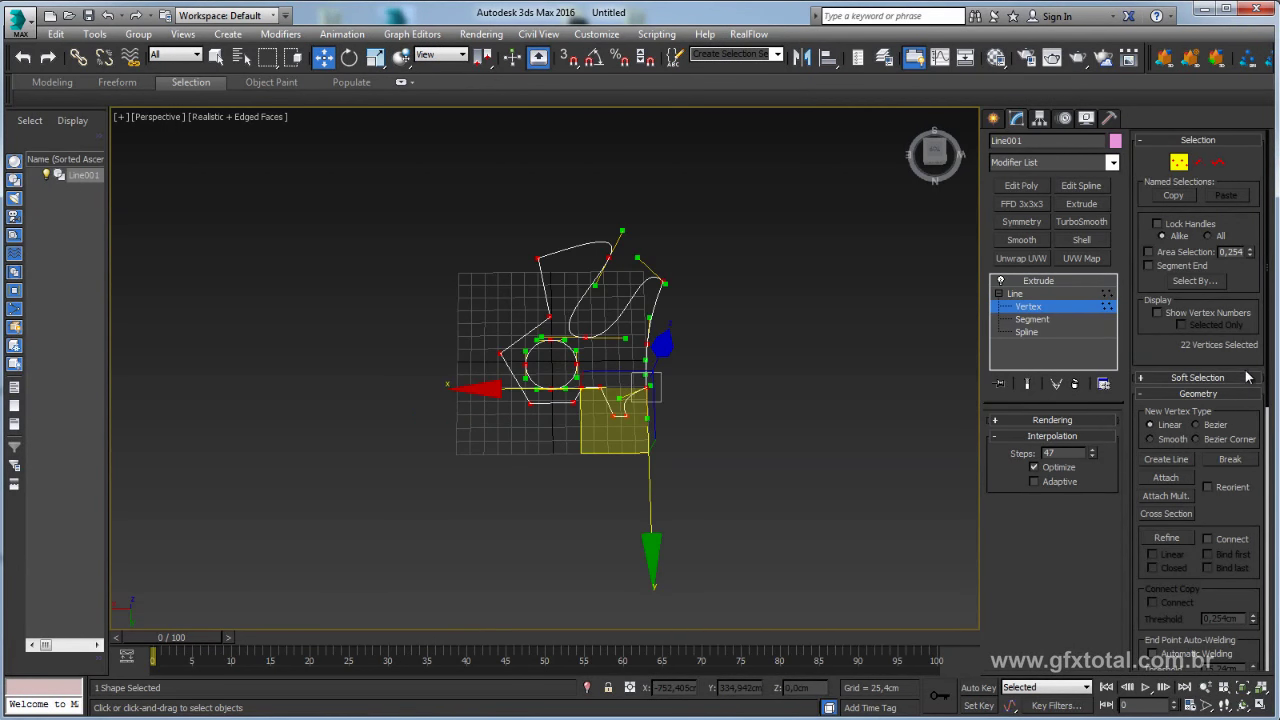
pyautogui.moveTo(1246, 370); pyautogui.dragTo(1242, 168)
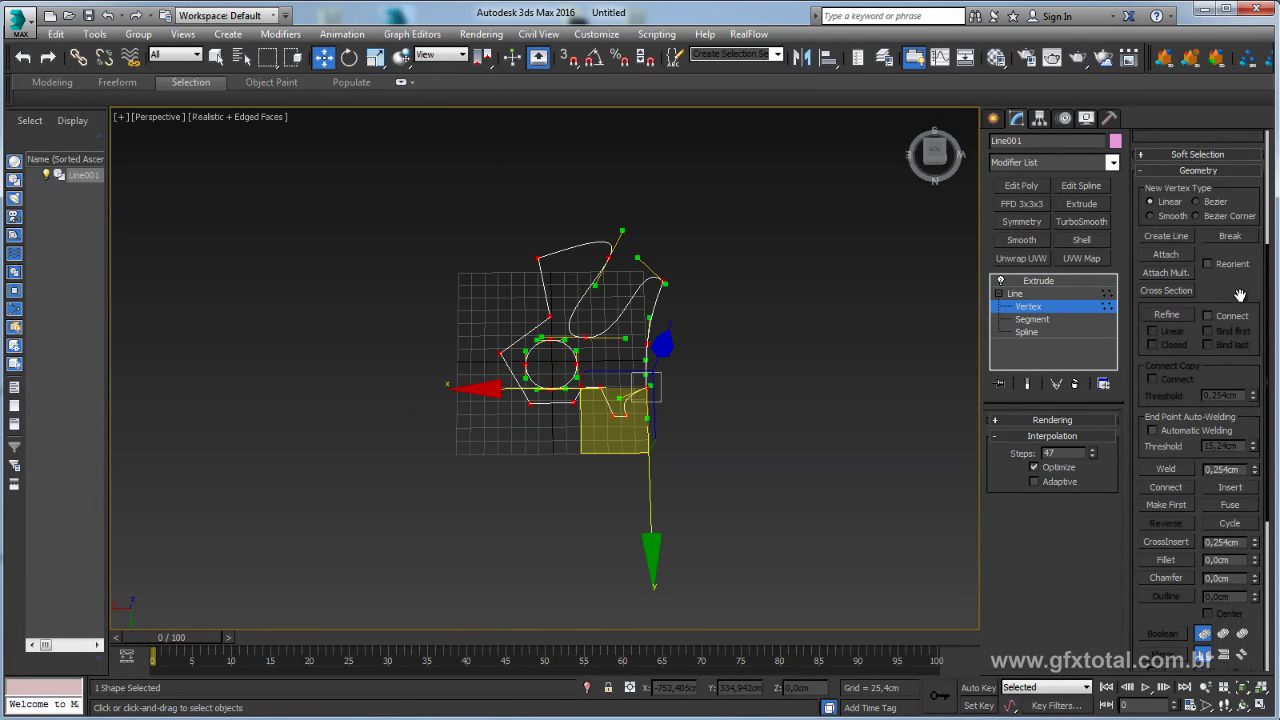
pyautogui.scroll(-2, 1240, 300)
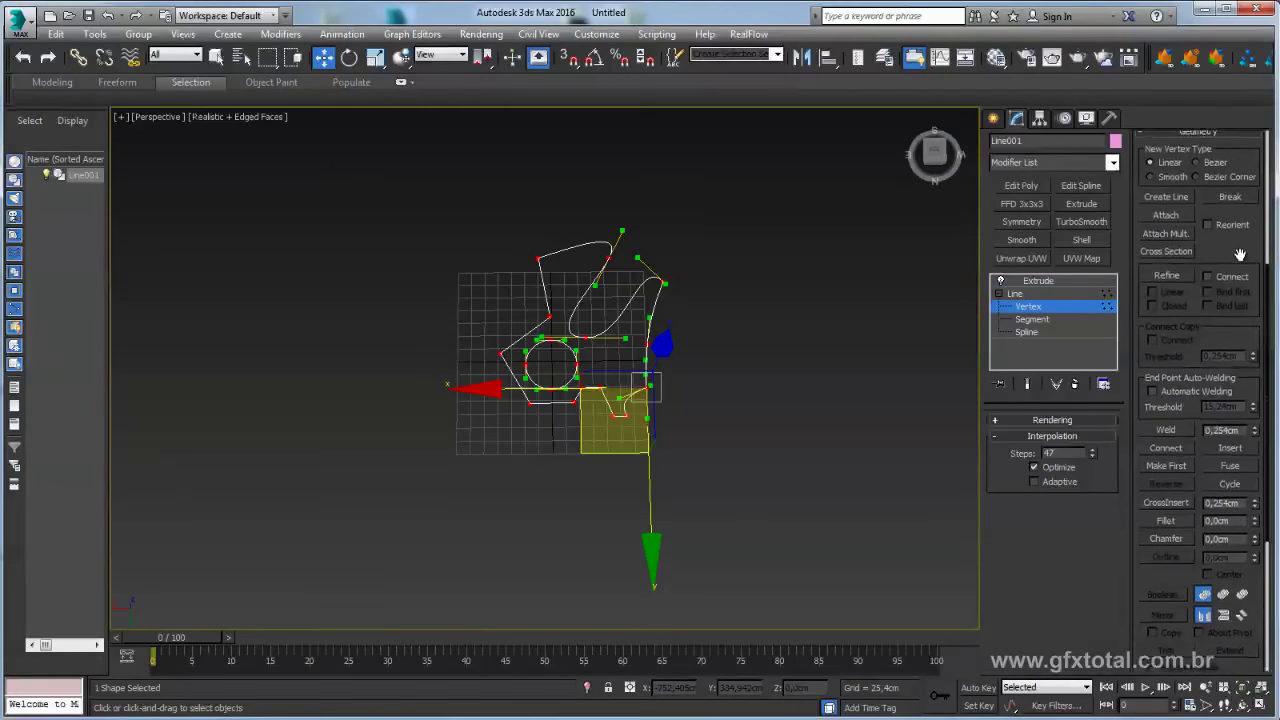
pyautogui.click(1165, 425)
# Return to the whole Line level and view the extruded solid at an angle
pyautogui.keyDown('alt'); pyautogui.moveTo(640, 250); pyautogui.dragTo(695, 152, button='middle'); pyautogui.keyUp('alt')
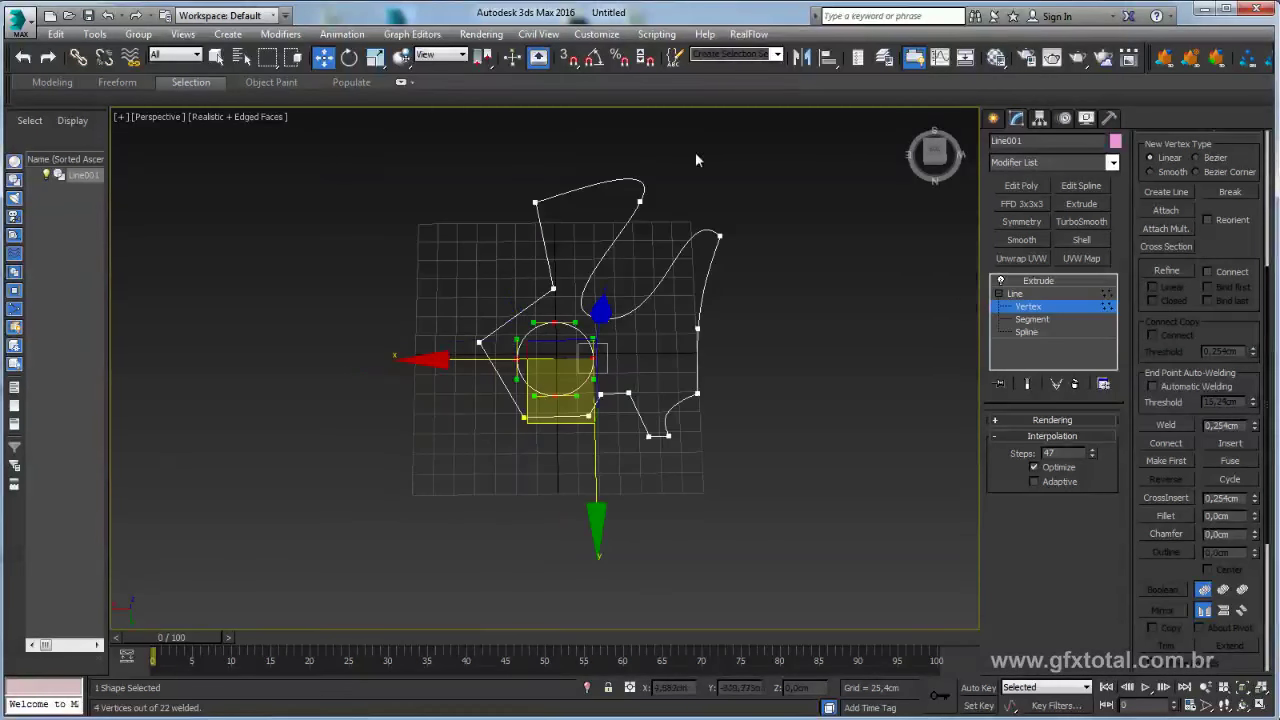
pyautogui.click(1016, 293)
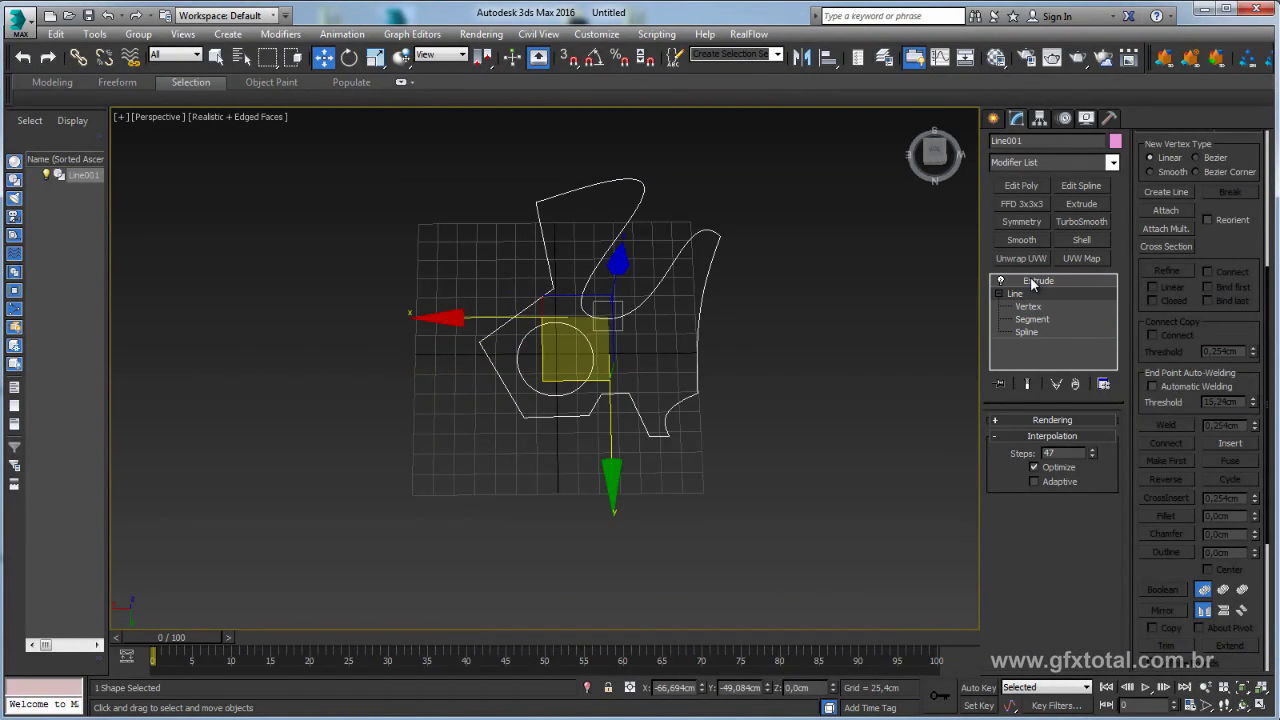
pyautogui.moveTo(767, 381)
pyautogui.keyDown('alt'); pyautogui.mouseDown(button='middle')
pyautogui.moveTo(827, 309)
pyautogui.moveTo(667, 371)
pyautogui.moveTo(656, 365)
pyautogui.moveTo(671, 292)
pyautogui.mouseUp(button='middle'); pyautogui.keyUp('alt')
pyautogui.click(827, 309)
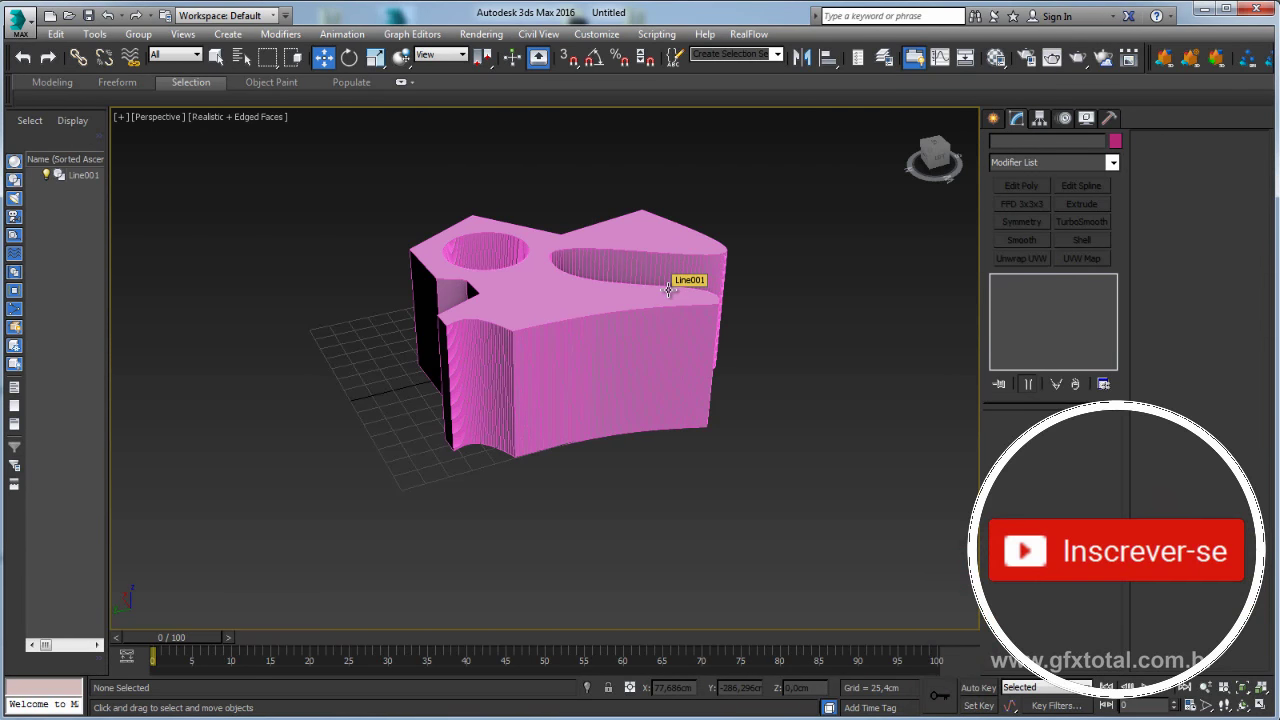
# Select the pink extruded object and delete it
pyautogui.click(650, 400)
pyautogui.press('Delete')
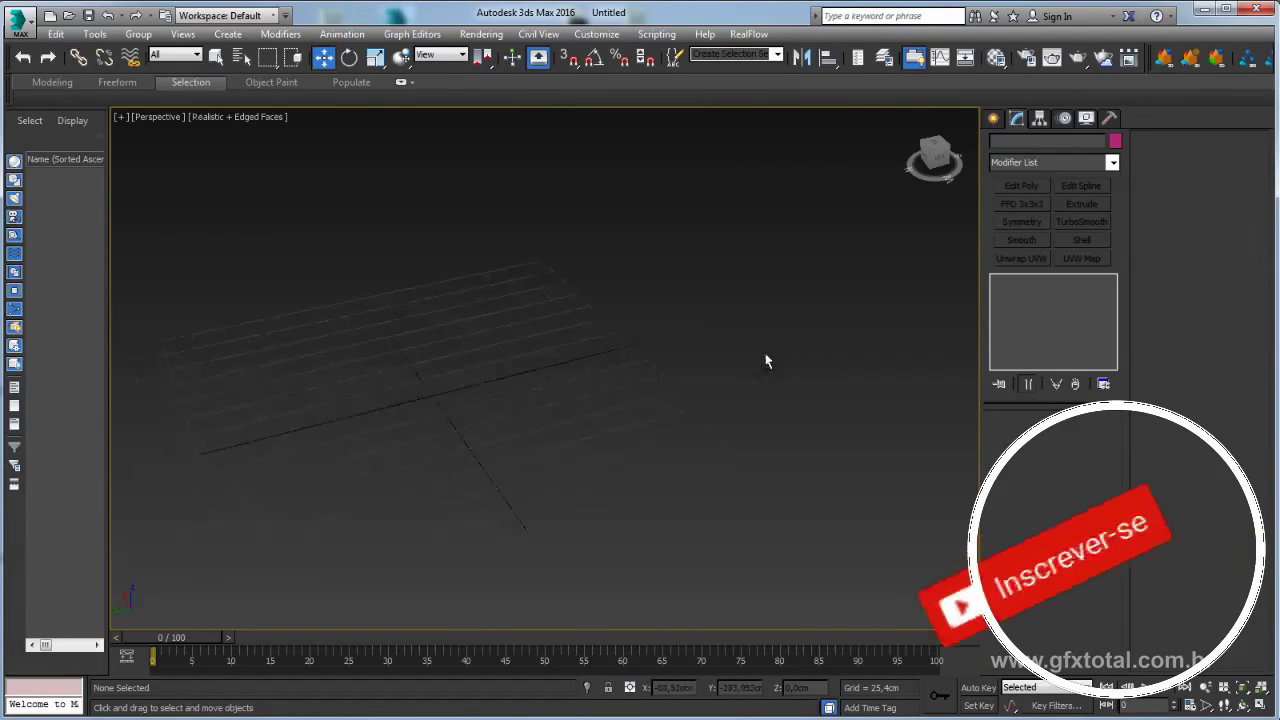